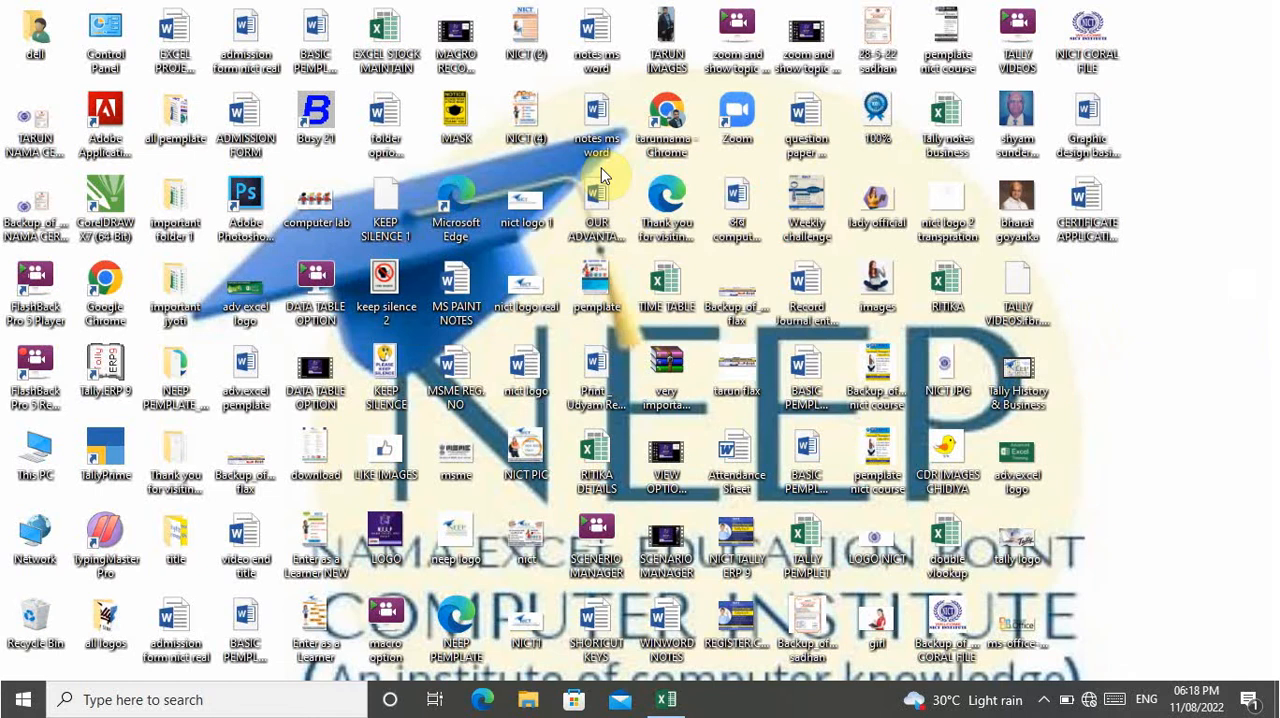
Switch to the Excel workbook and examine the rice example's quantity and rate entries on Sheet1.
click(662, 702)
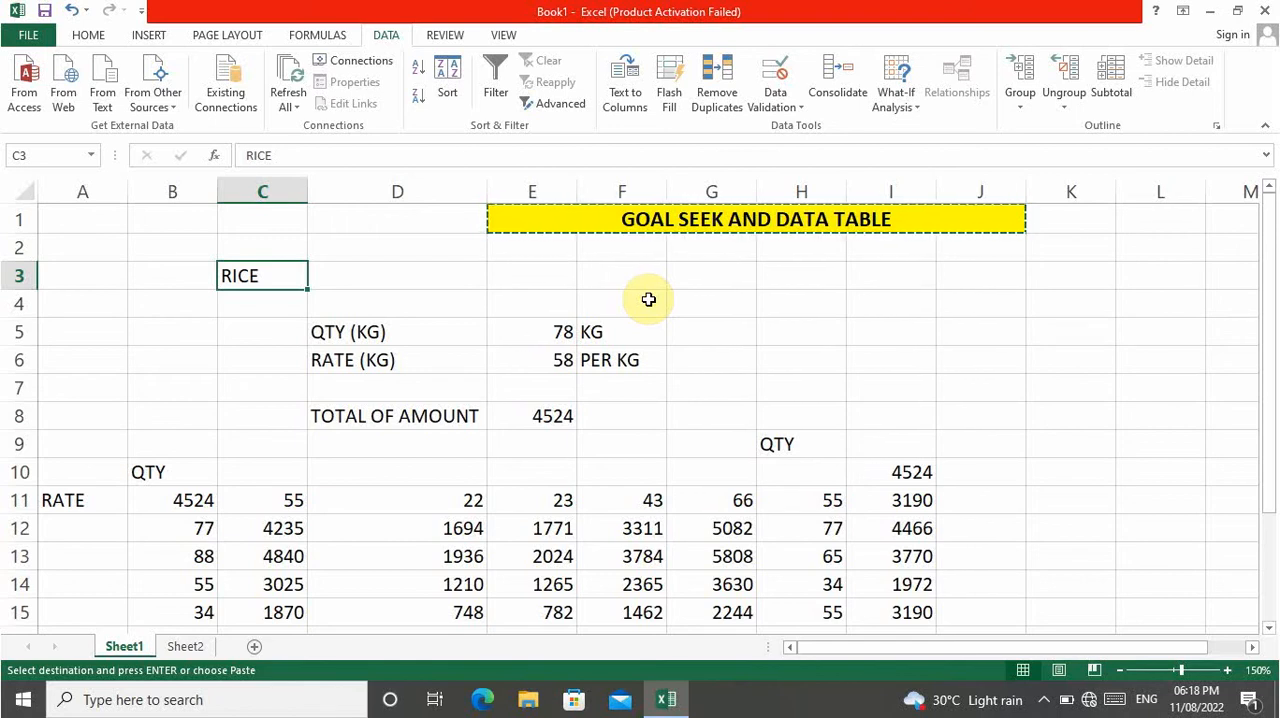
key(Down)
key(Down)
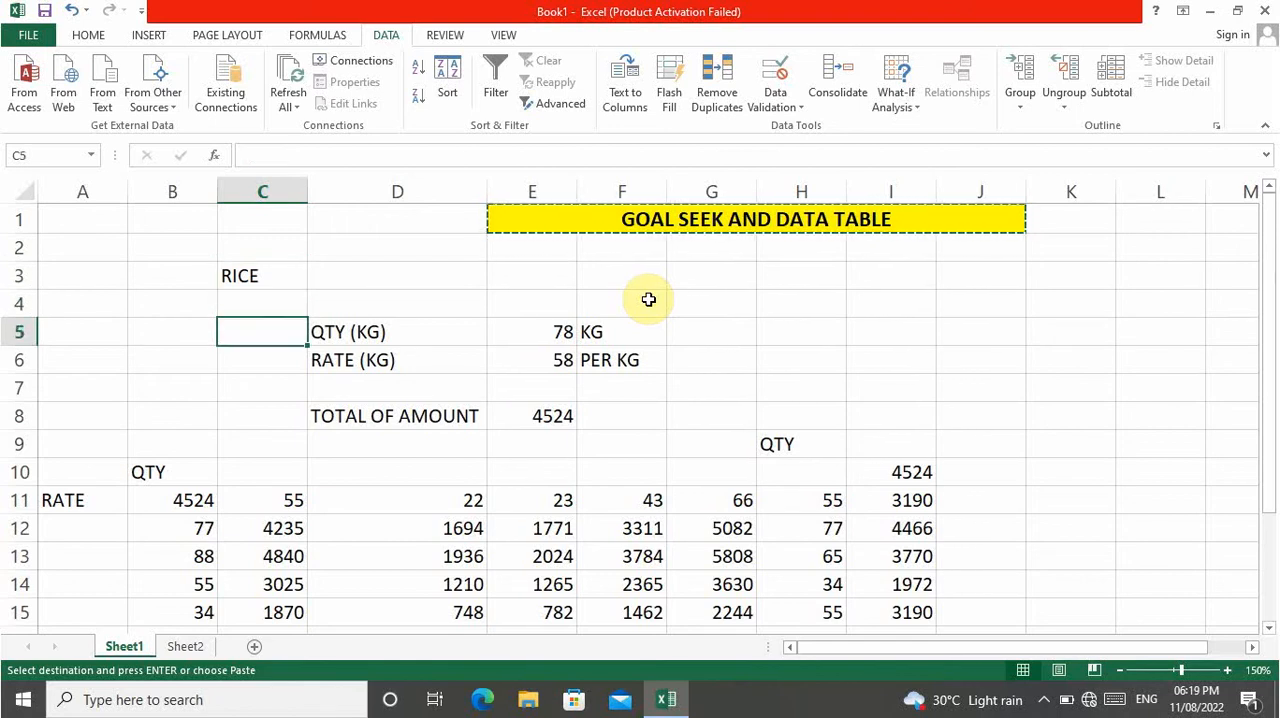
key(Right)
key(Right)
key(Right)
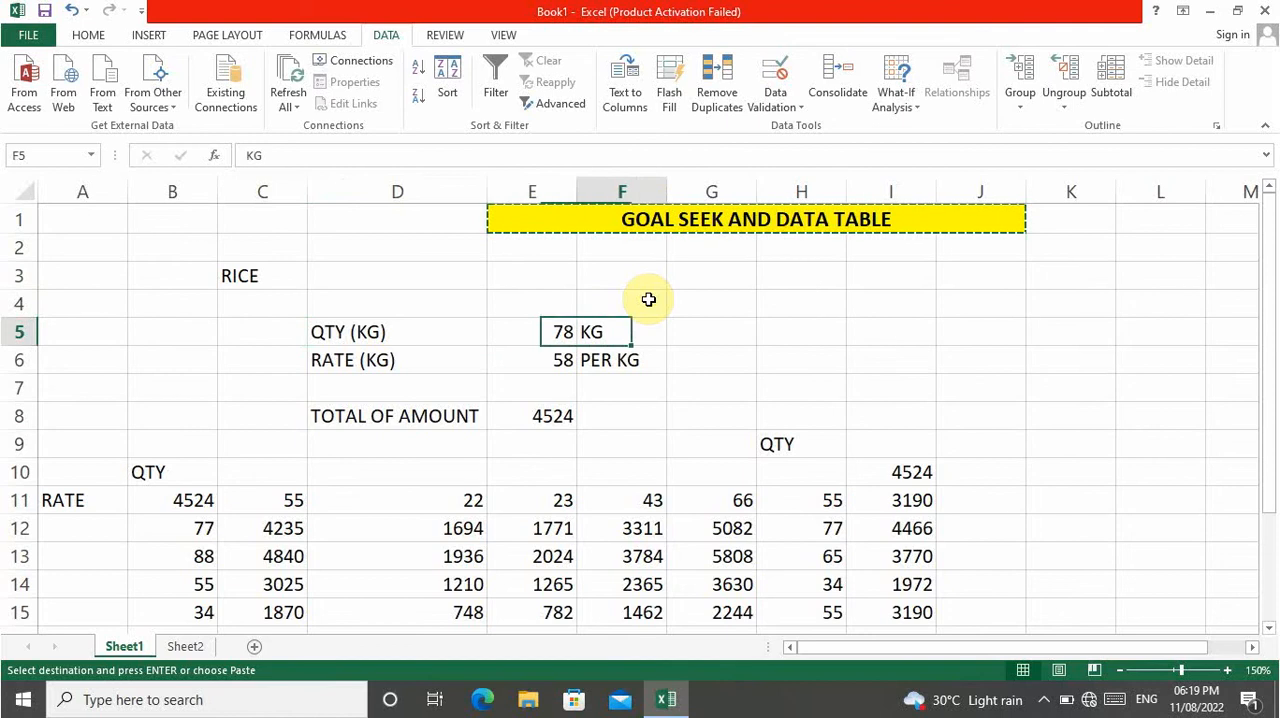
key(Left)
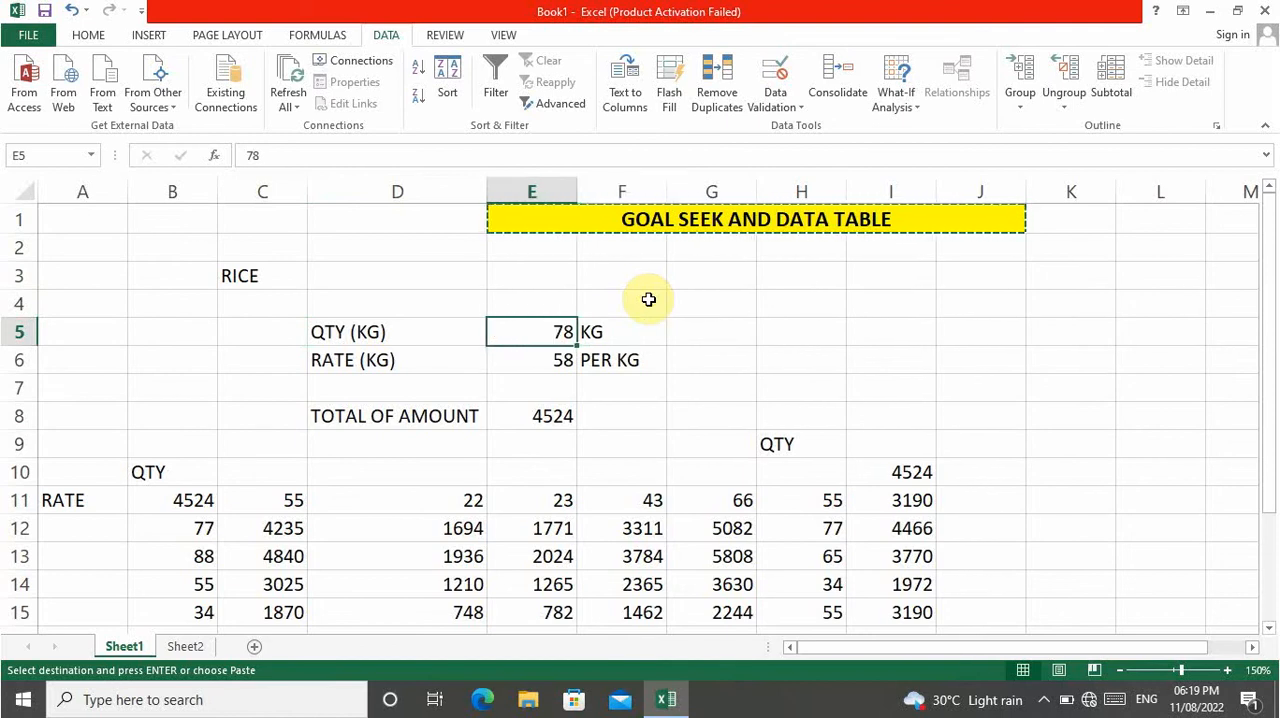
key(Left)
key(Left)
key(Down)
key(Right)
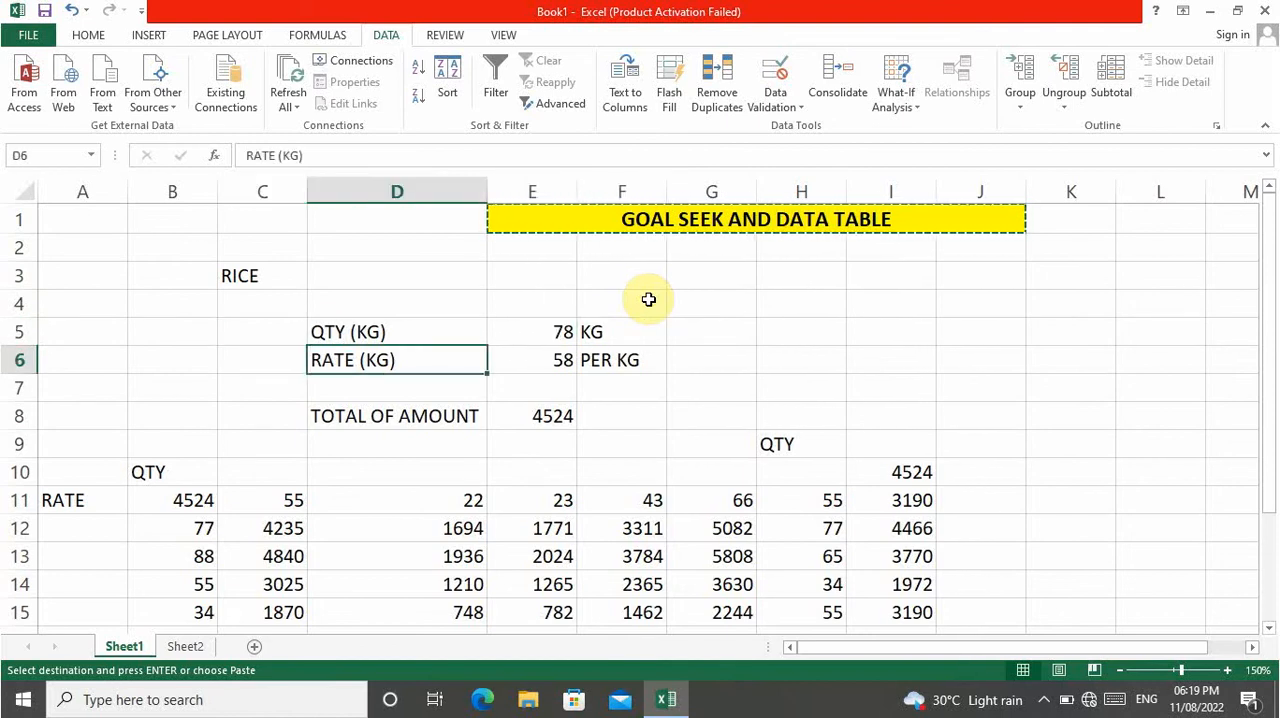
key(Right)
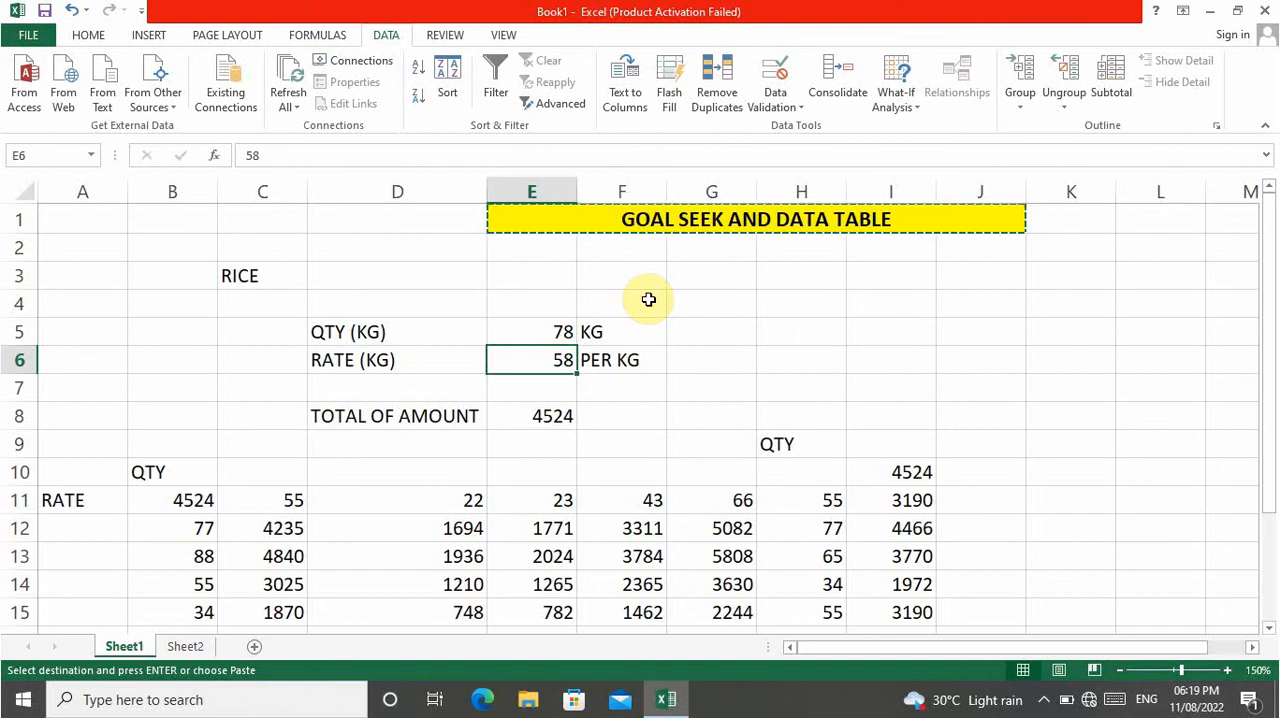
Examine the total amount formula in cell E8 on Sheet1.
key(Left)
key(Left)
key(Down)
key(Right)
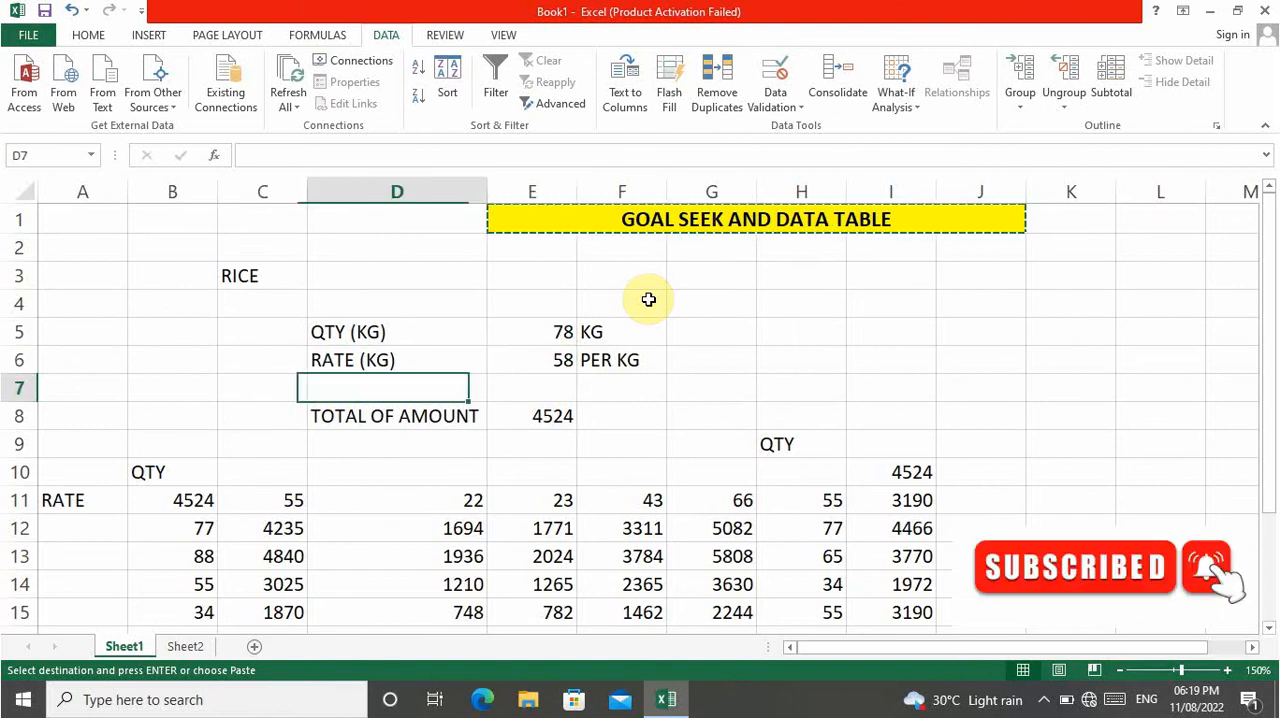
key(Right)
key(Down)
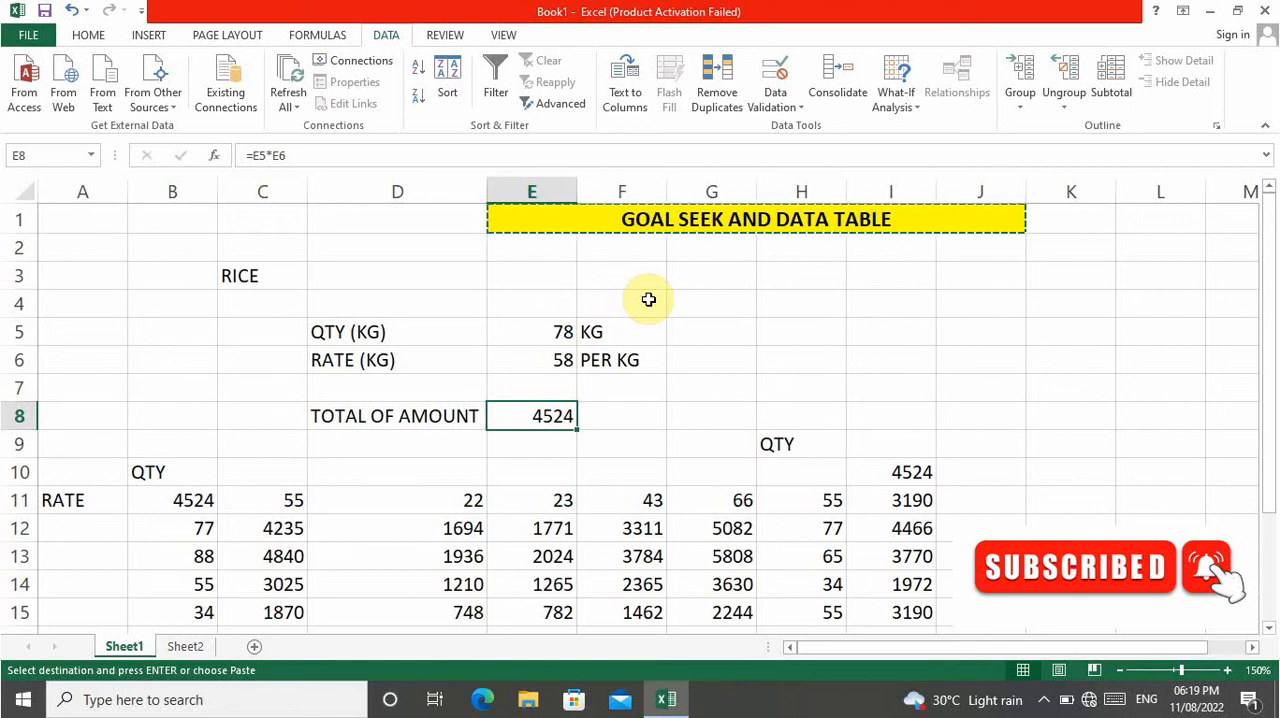
key(Right)
key(Right)
key(Right)
key(Right)
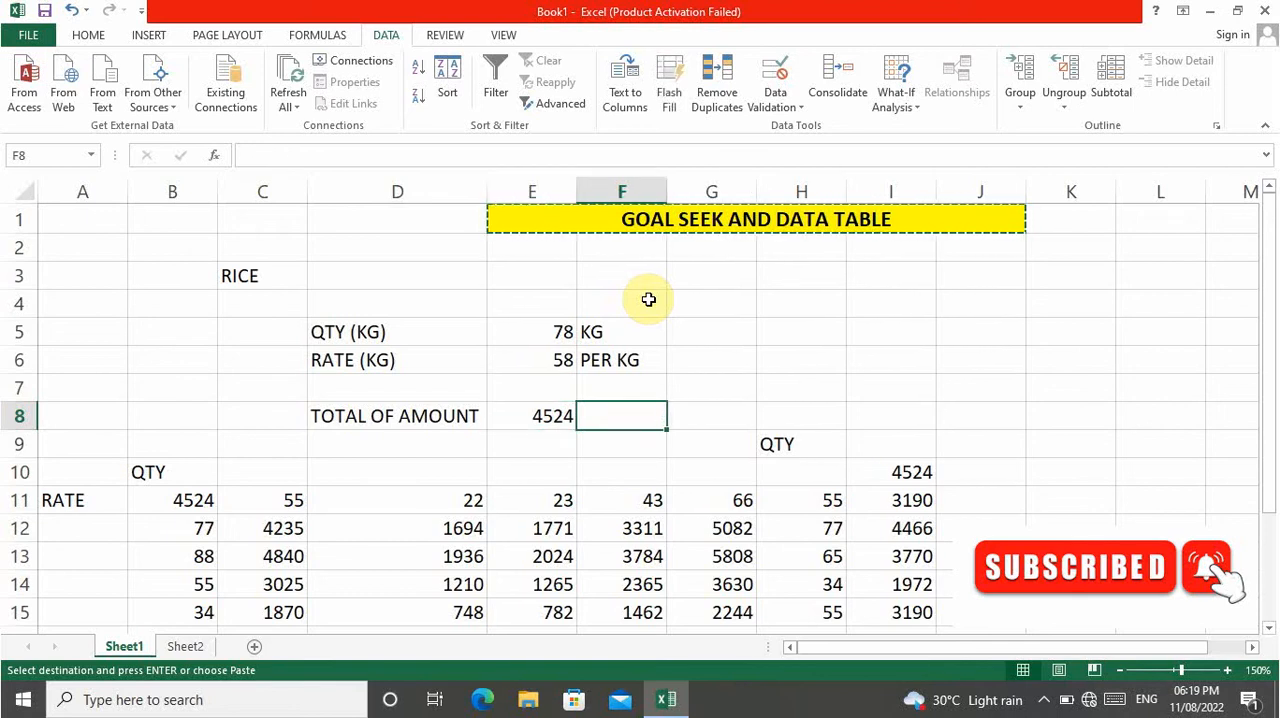
Review the quantities listed in column H of the one-variable data table, rows 11 to 15.
key(Down)
key(Down)
key(Left)
key(Left)
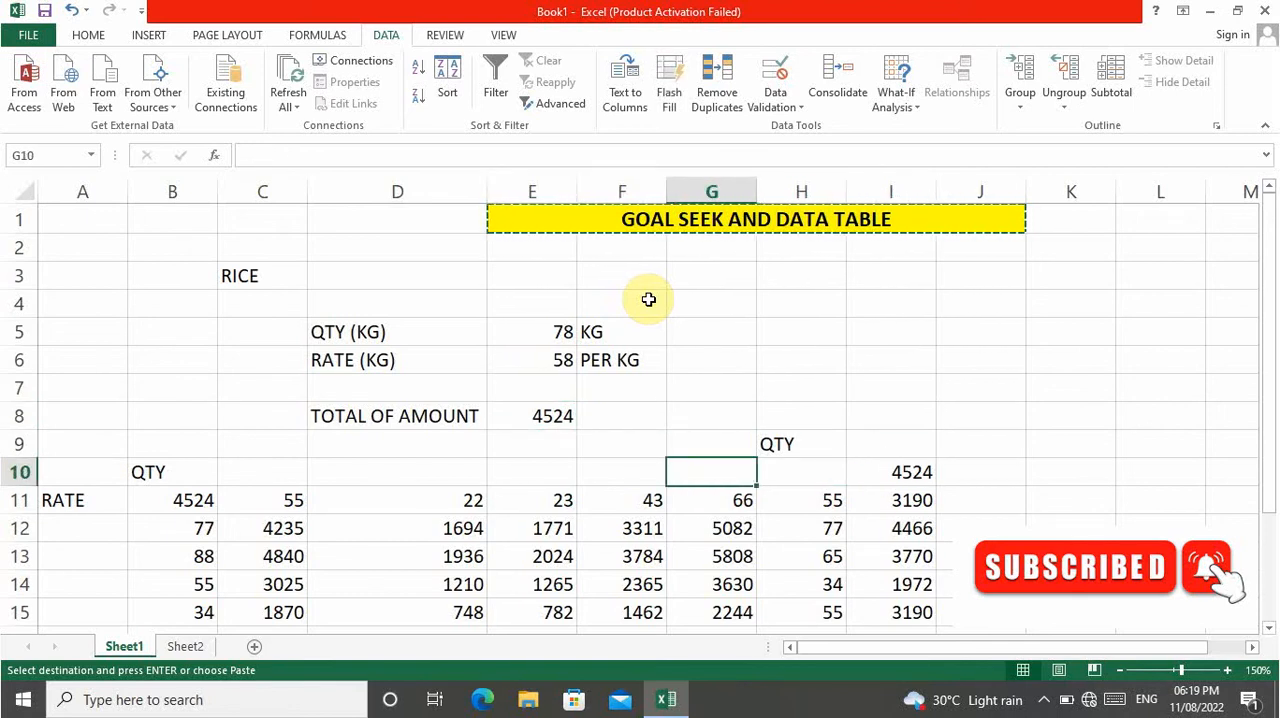
key(Down)
key(Right)
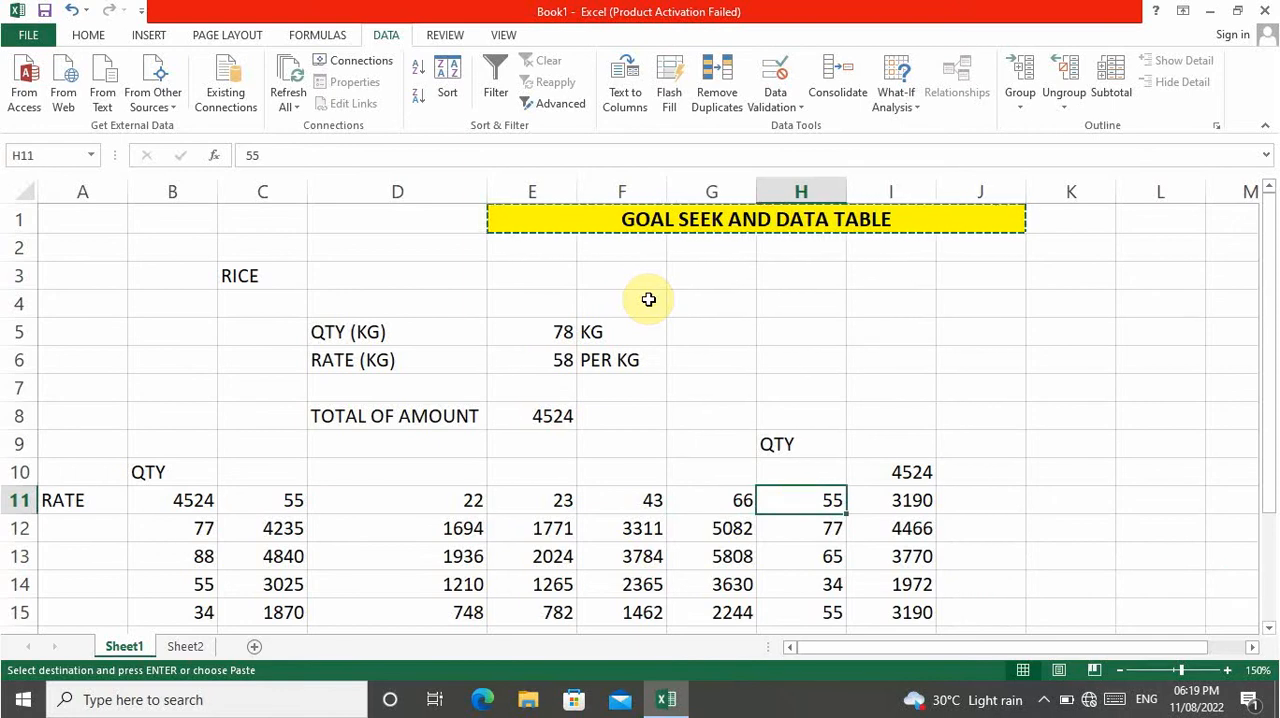
key(Up)
key(Down)
key(Down)
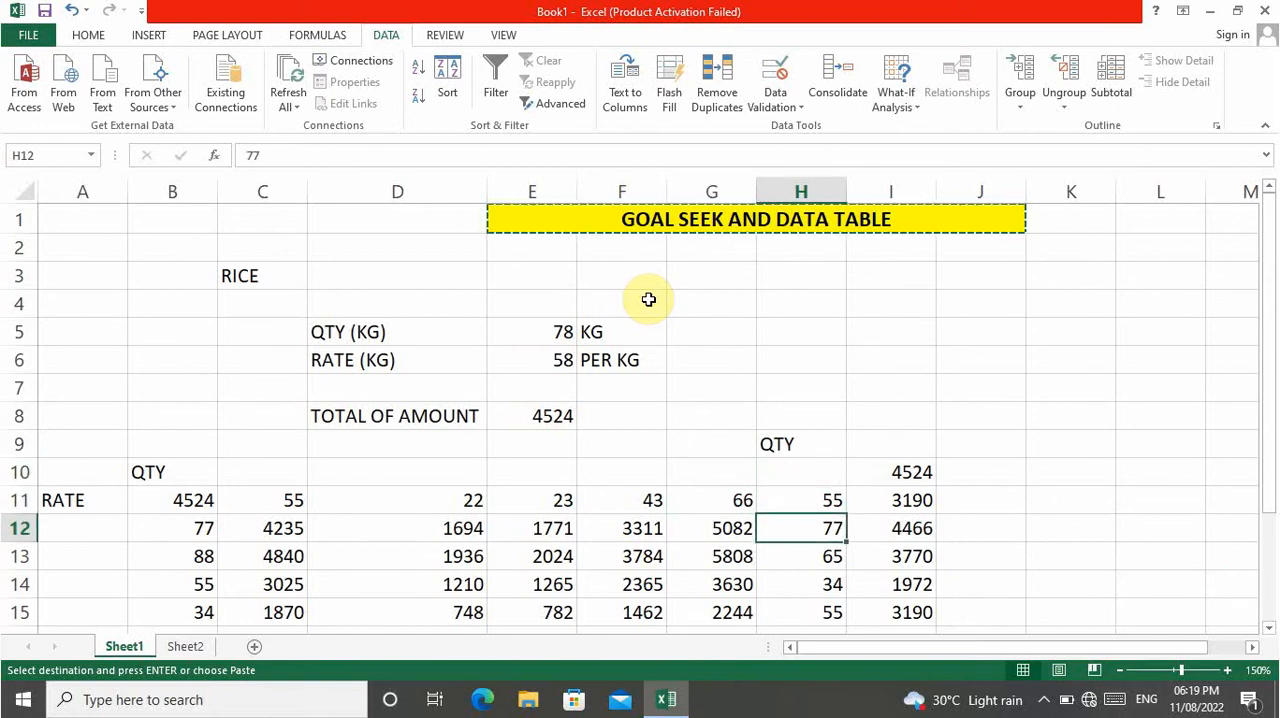
key(Down)
key(Down)
key(Up)
key(Up)
key(Down)
key(Down)
key(Down)
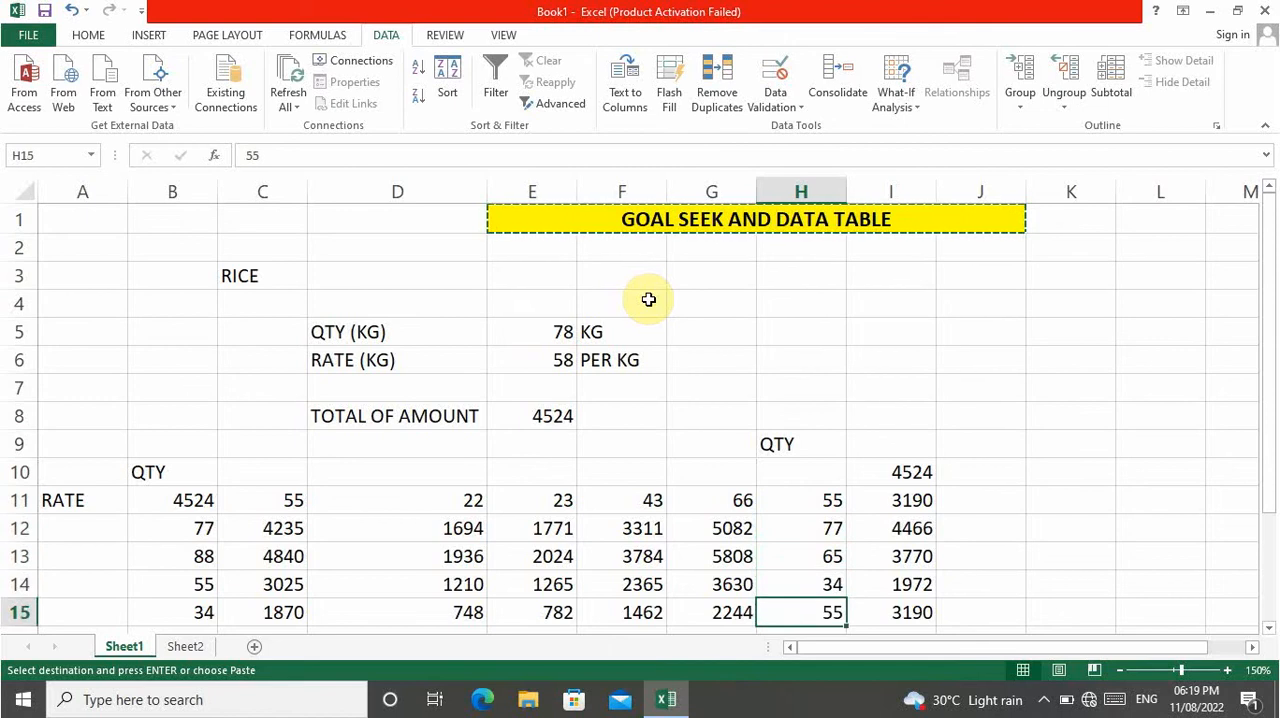
key(Down)
key(Up)
key(Up)
key(Up)
key(Up)
key(Up)
key(Up)
key(Up)
key(Up)
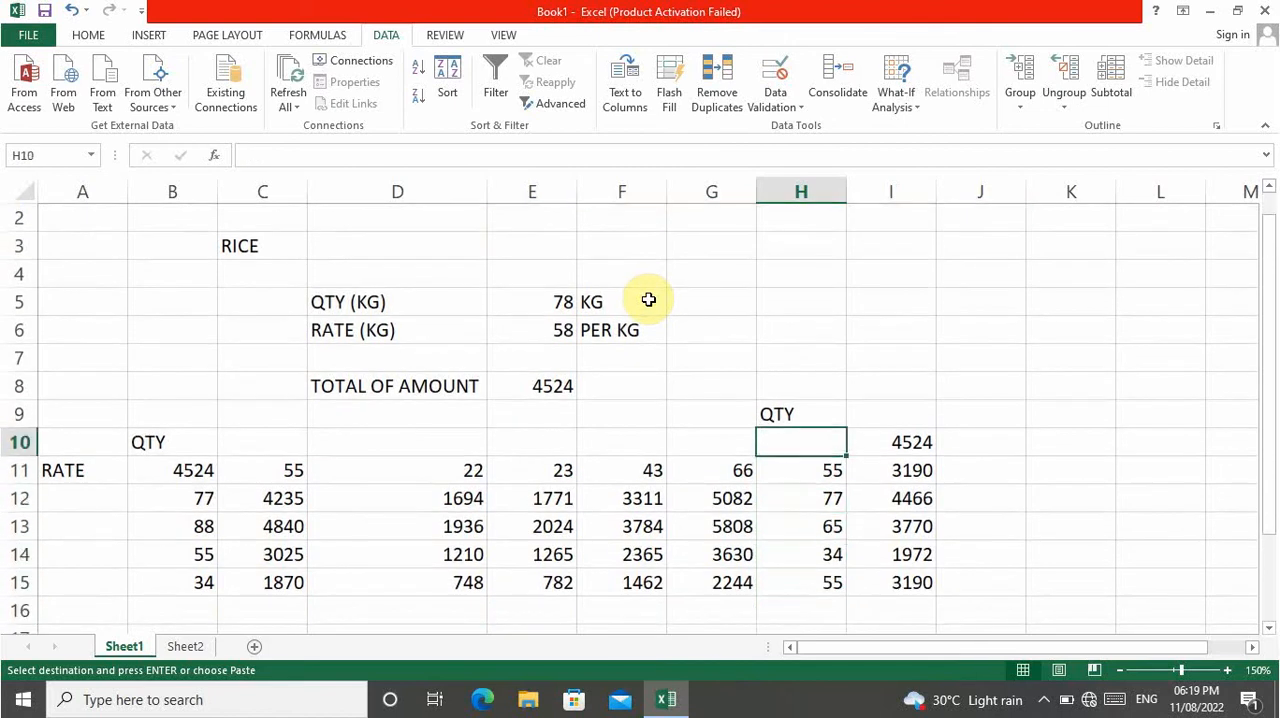
Compare the rate input in E6 with the one-variable table and inspect the TABLE formula inside the two-variable table.
key(Up)
key(Left)
key(Left)
key(Left)
key(Up)
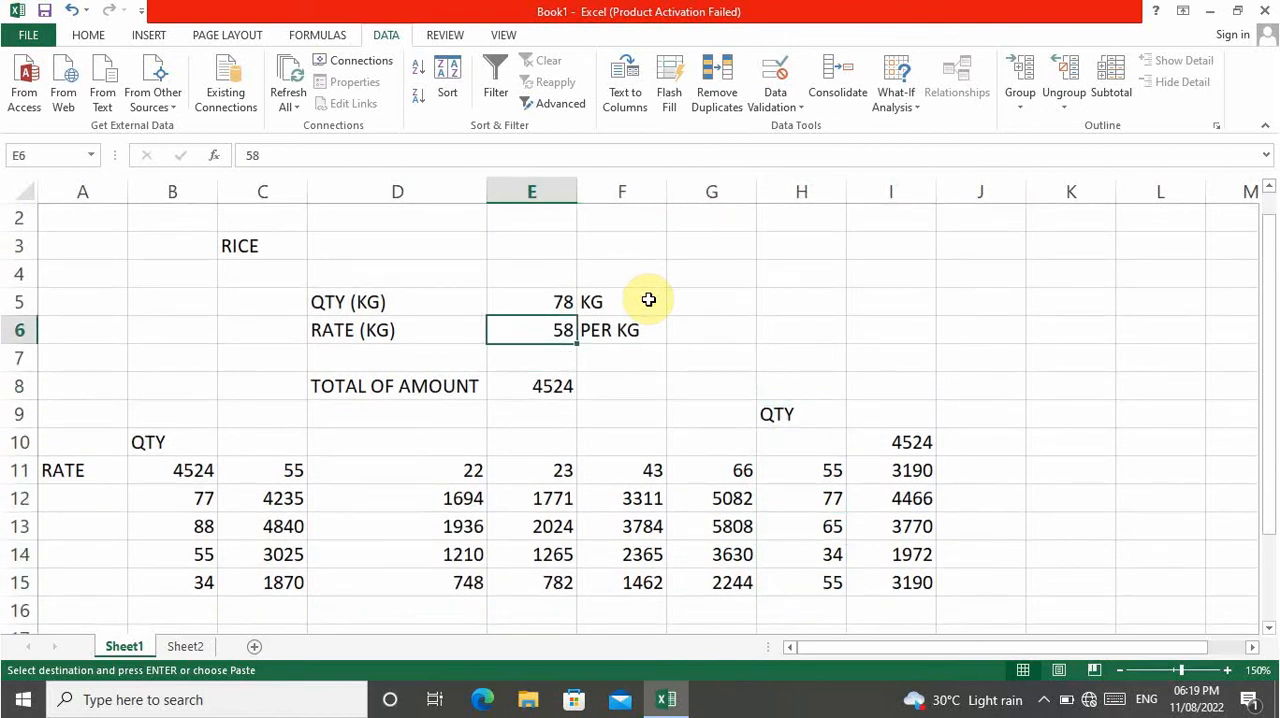
key(Right)
key(Right)
key(Right)
key(Right)
key(Down)
key(Down)
key(Down)
key(Down)
key(Down)
key(Down)
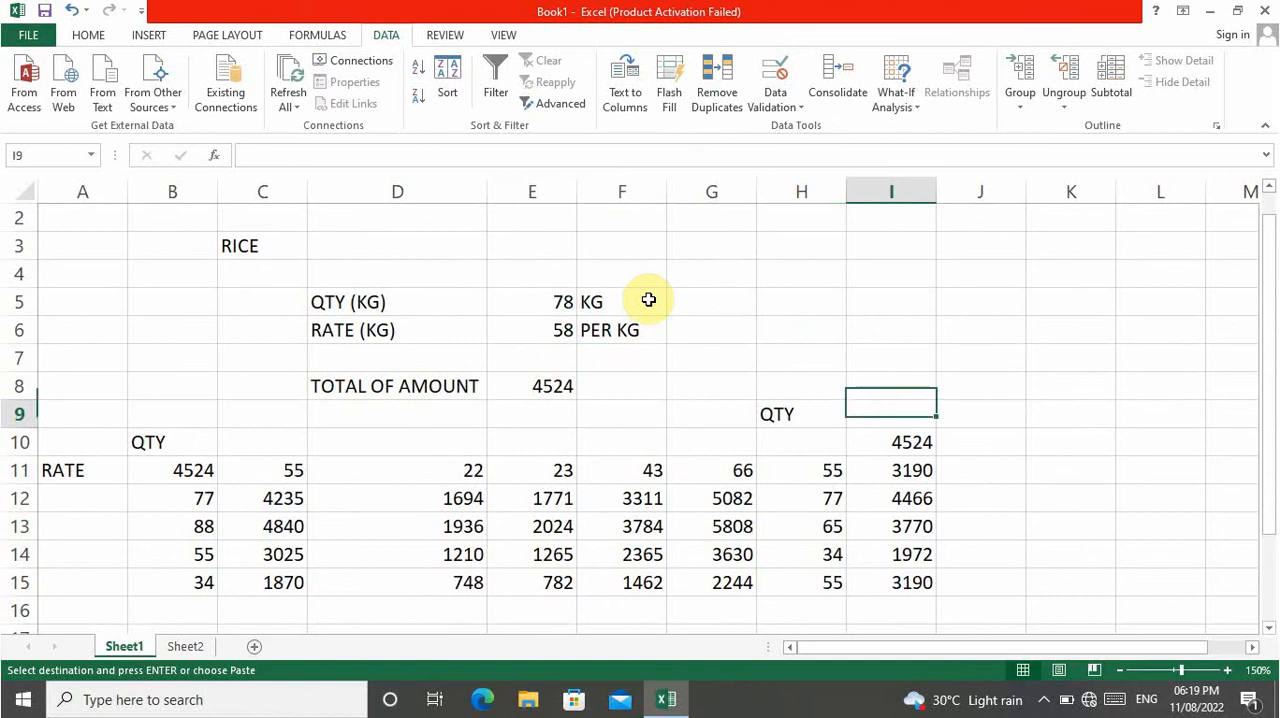
key(Down)
key(Down)
key(Left)
key(Left)
key(Left)
key(Left)
key(Left)
key(Left)
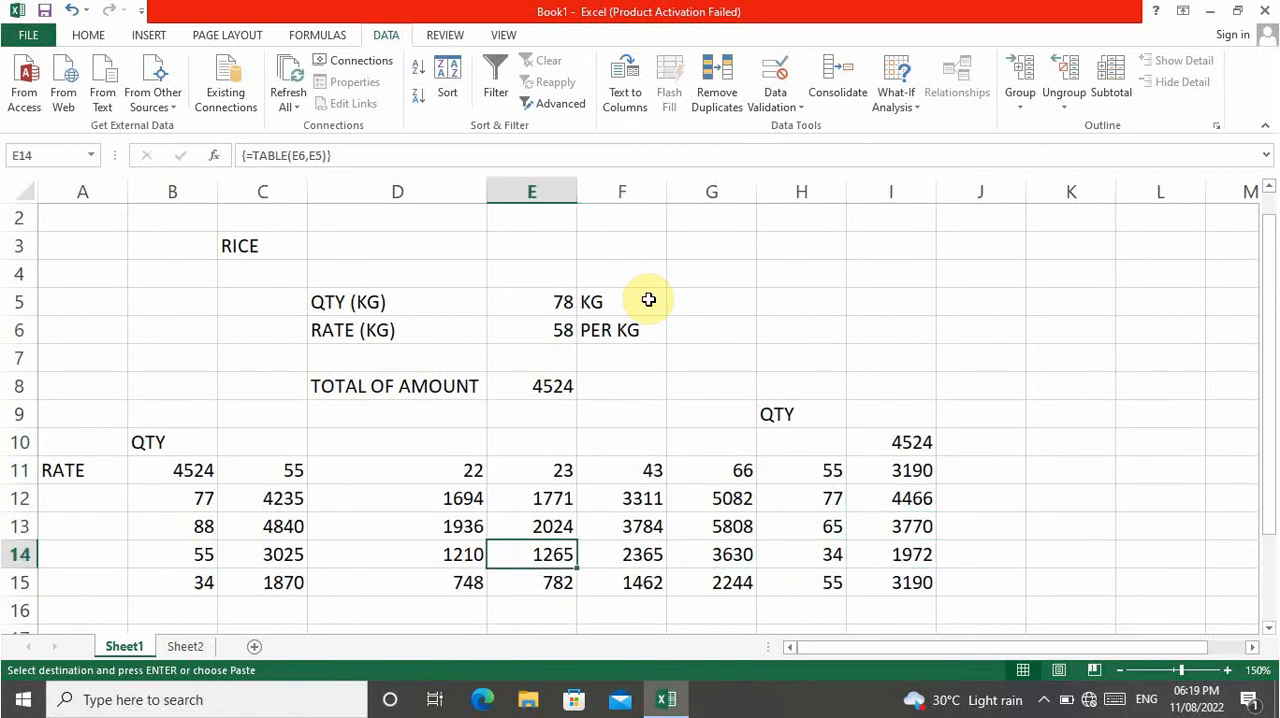
Compare the layout of the two-variable table in columns B to G with the QTY list in column H.
key(Left)
key(Up)
key(Up)
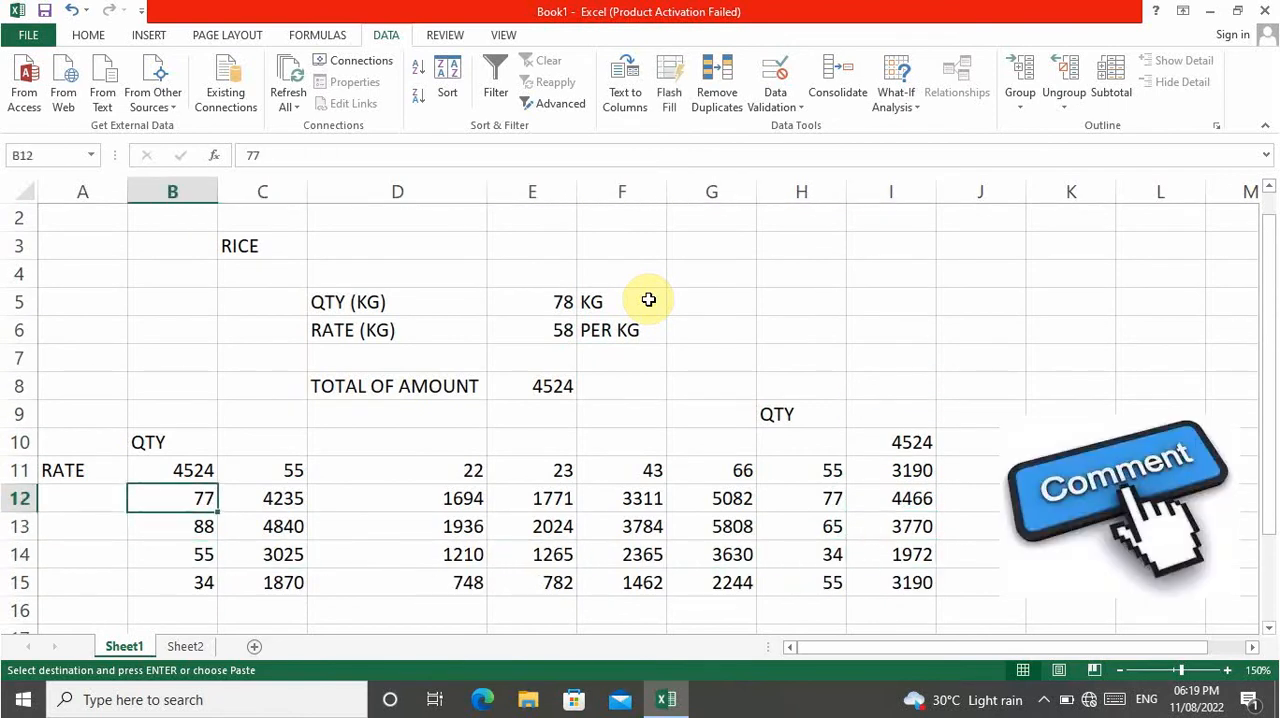
key(Up)
key(Right)
key(Right)
key(Right)
key(Right)
key(Right)
key(Right)
key(Down)
key(Down)
key(Down)
key(Down)
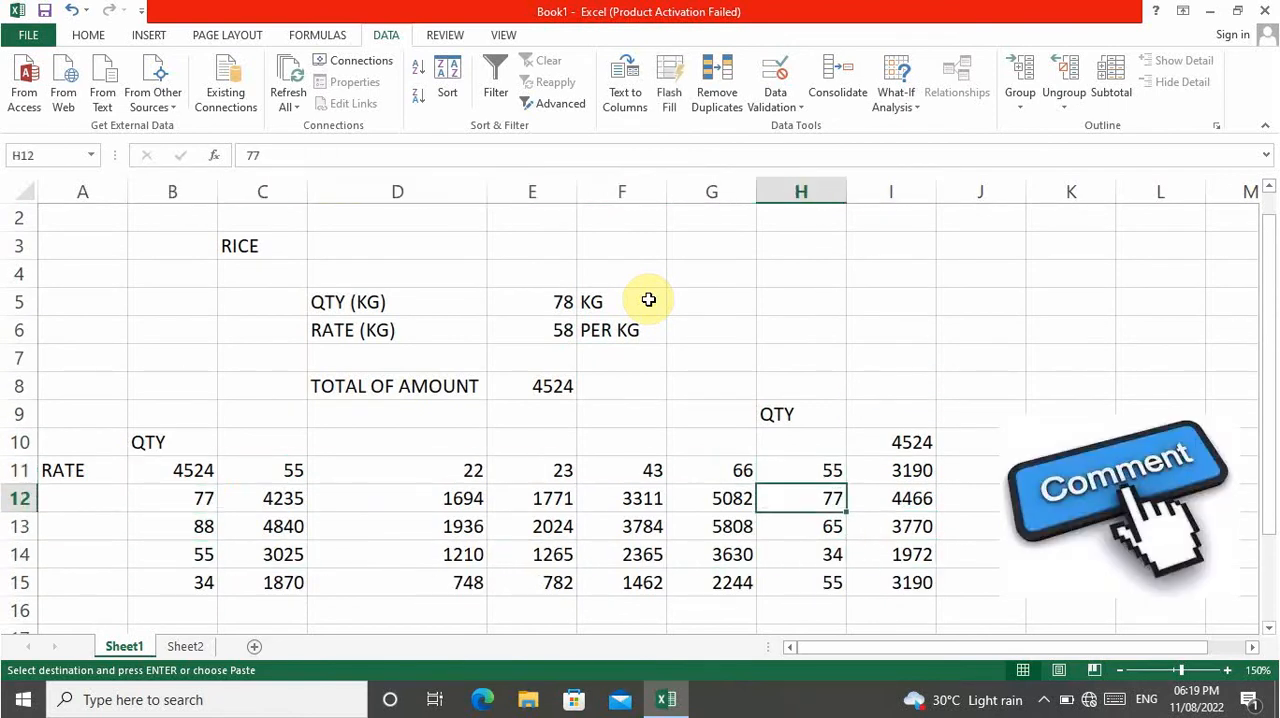
key(Up)
key(Up)
key(Up)
key(Up)
key(Up)
key(Up)
key(Up)
key(Up)
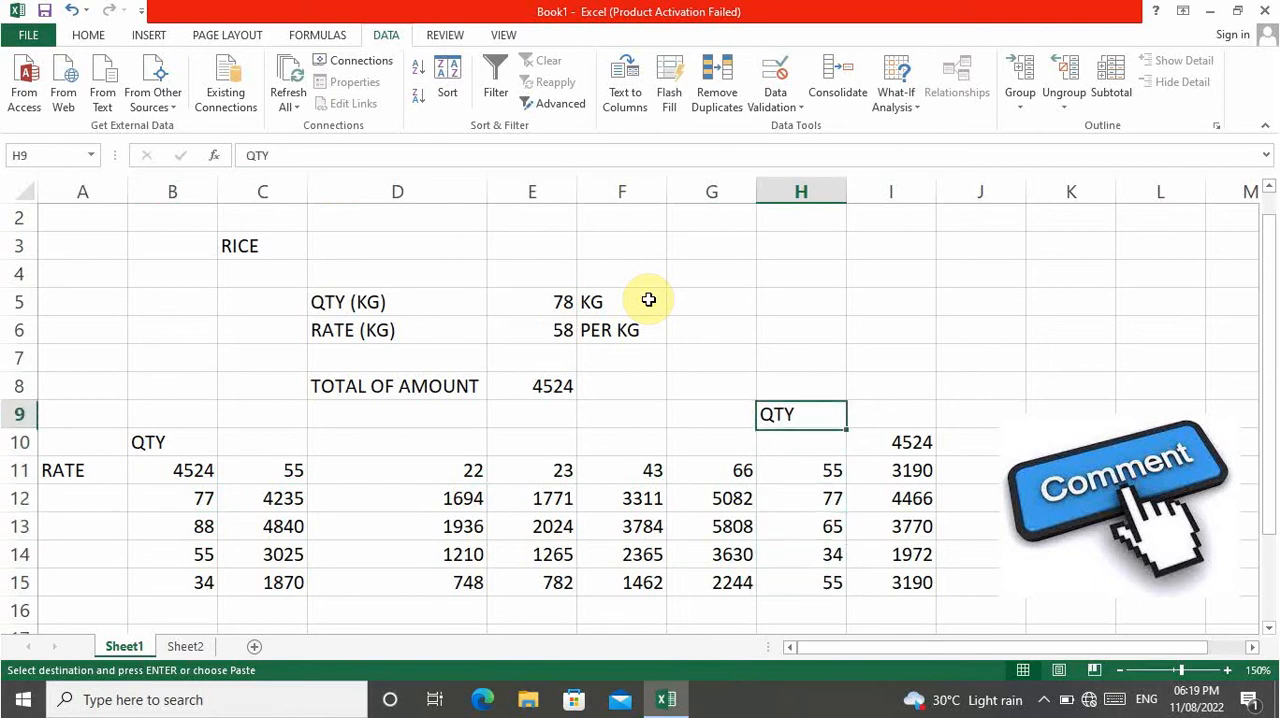
Examine the rate values along row 11 of the two-variable table and the corner cell reference in B11.
key(Left)
key(Left)
key(Left)
key(Up)
key(Left)
key(Left)
key(Left)
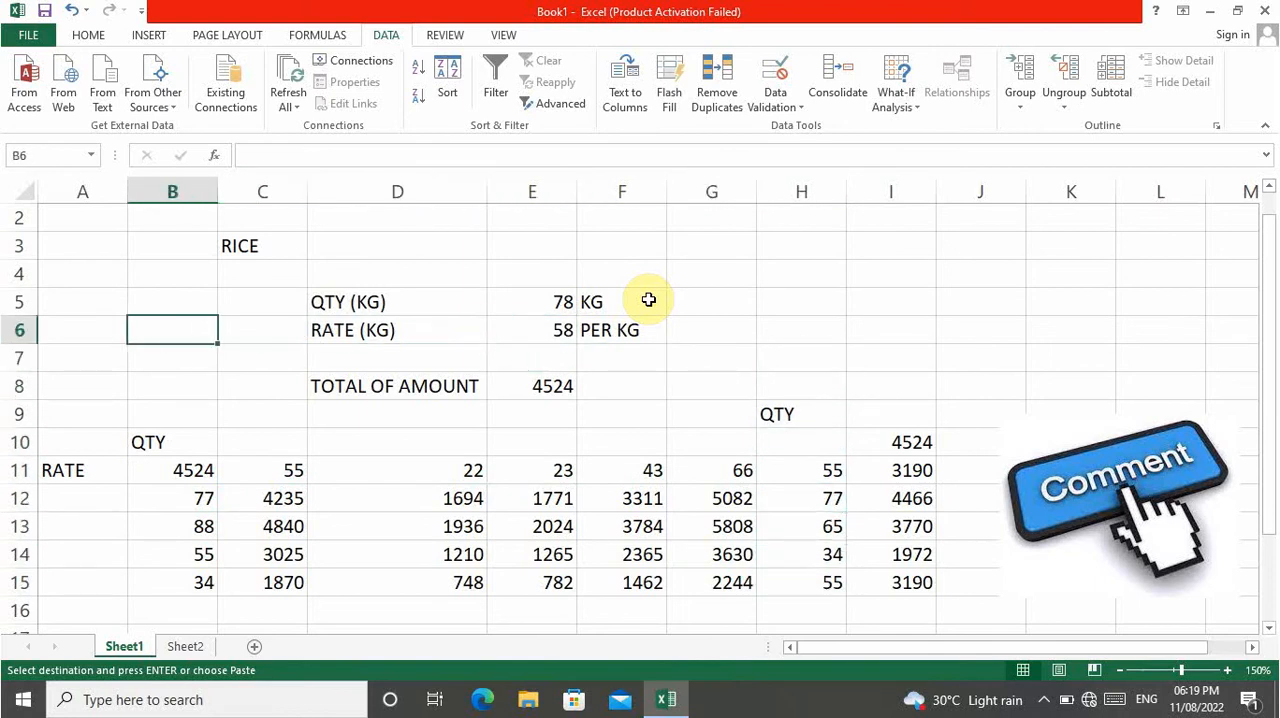
key(Down)
key(Down)
key(Down)
key(Down)
key(Down)
key(Right)
key(Right)
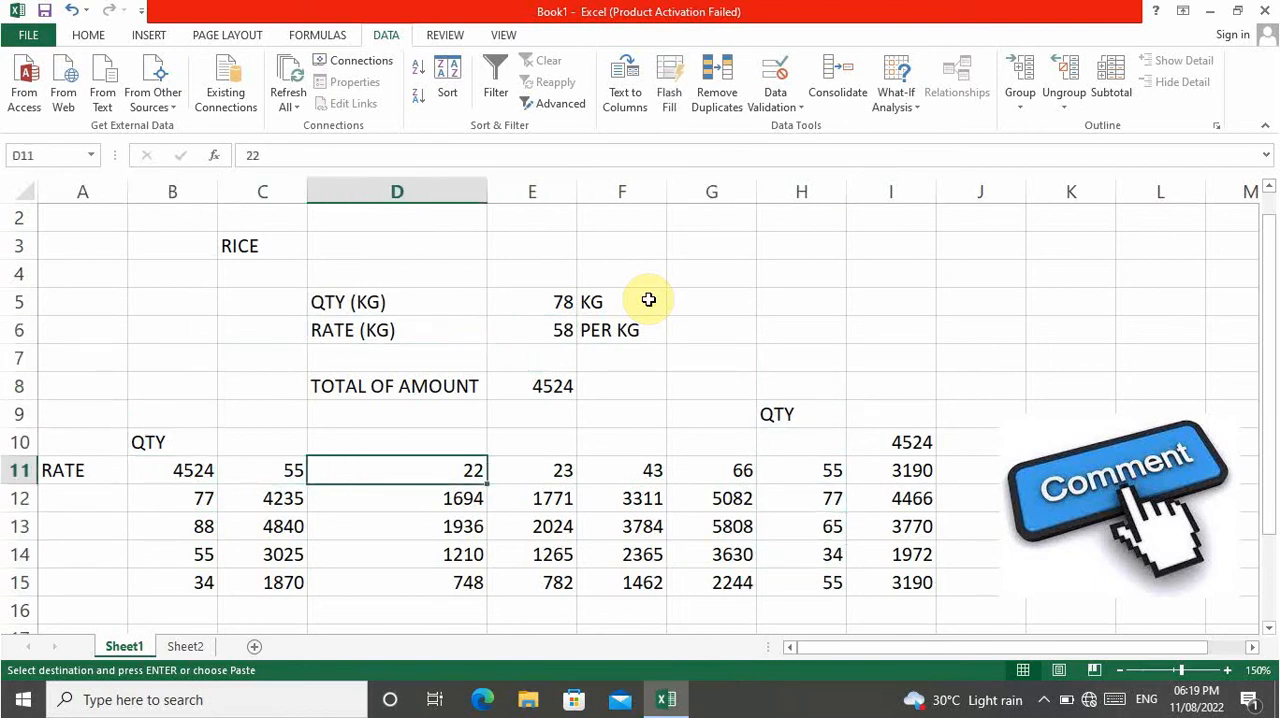
key(Right)
key(Right)
key(Right)
key(Left)
key(Left)
key(Left)
key(Left)
key(Left)
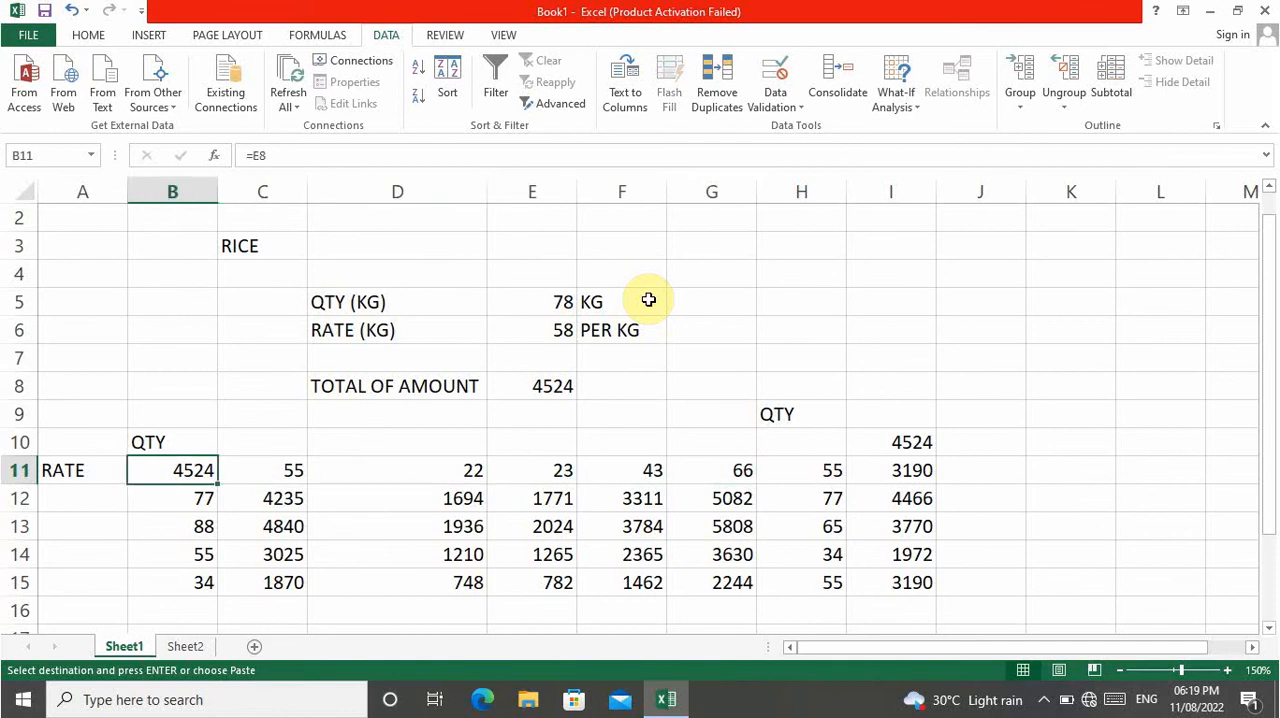
Review the quantities in column B and trace how B12 combines with the rates in C11 and D11.
key(Down)
key(Down)
key(Down)
key(Down)
key(Down)
key(Up)
key(Up)
key(Up)
key(Up)
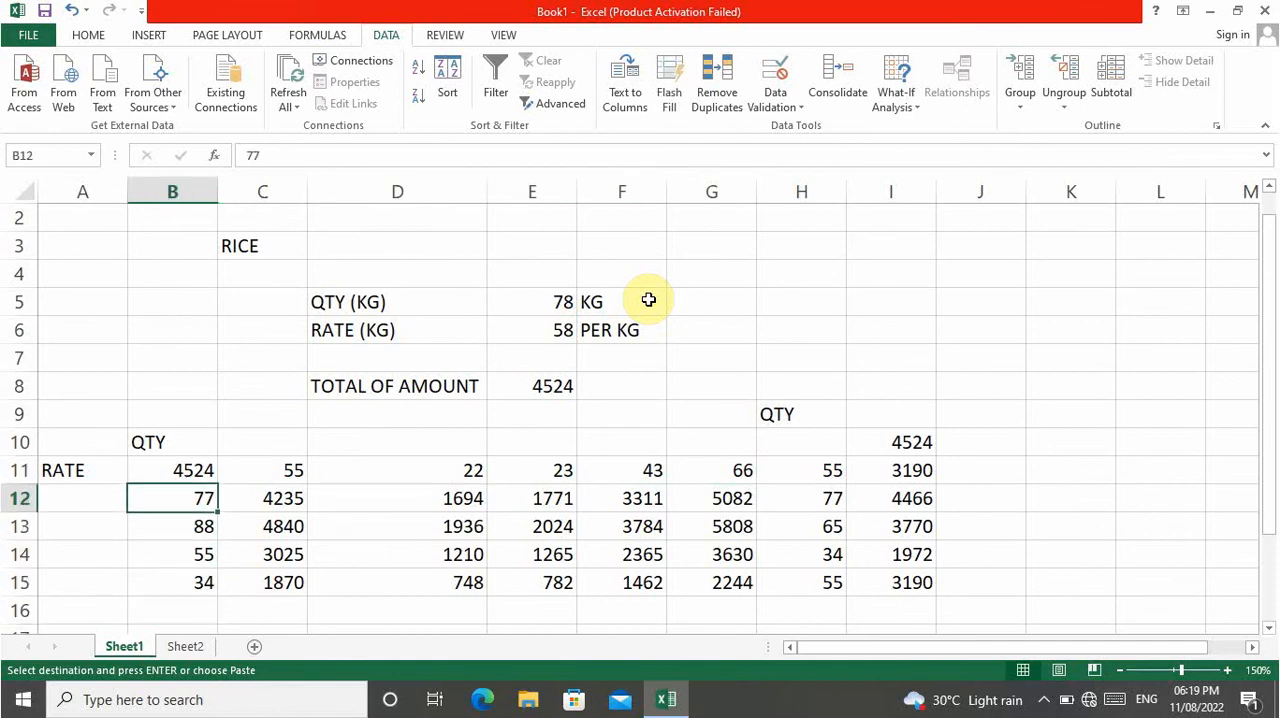
key(Right)
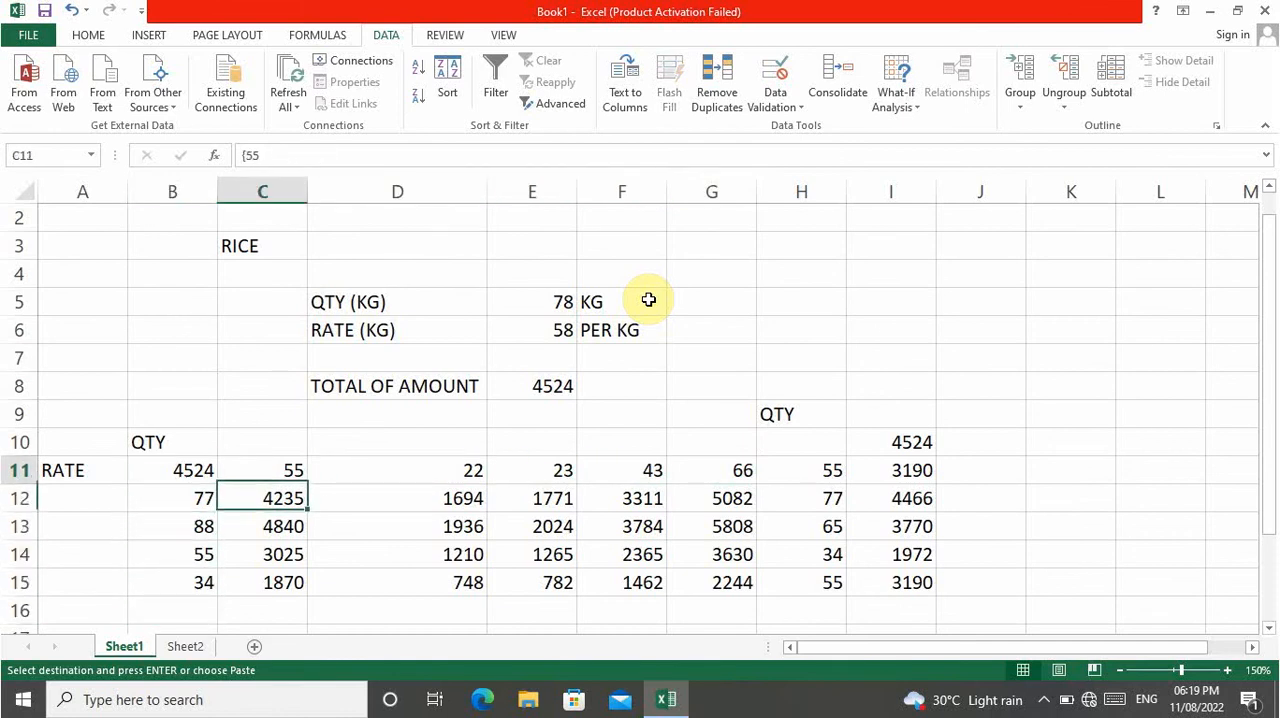
key(Up)
key(Down)
key(Left)
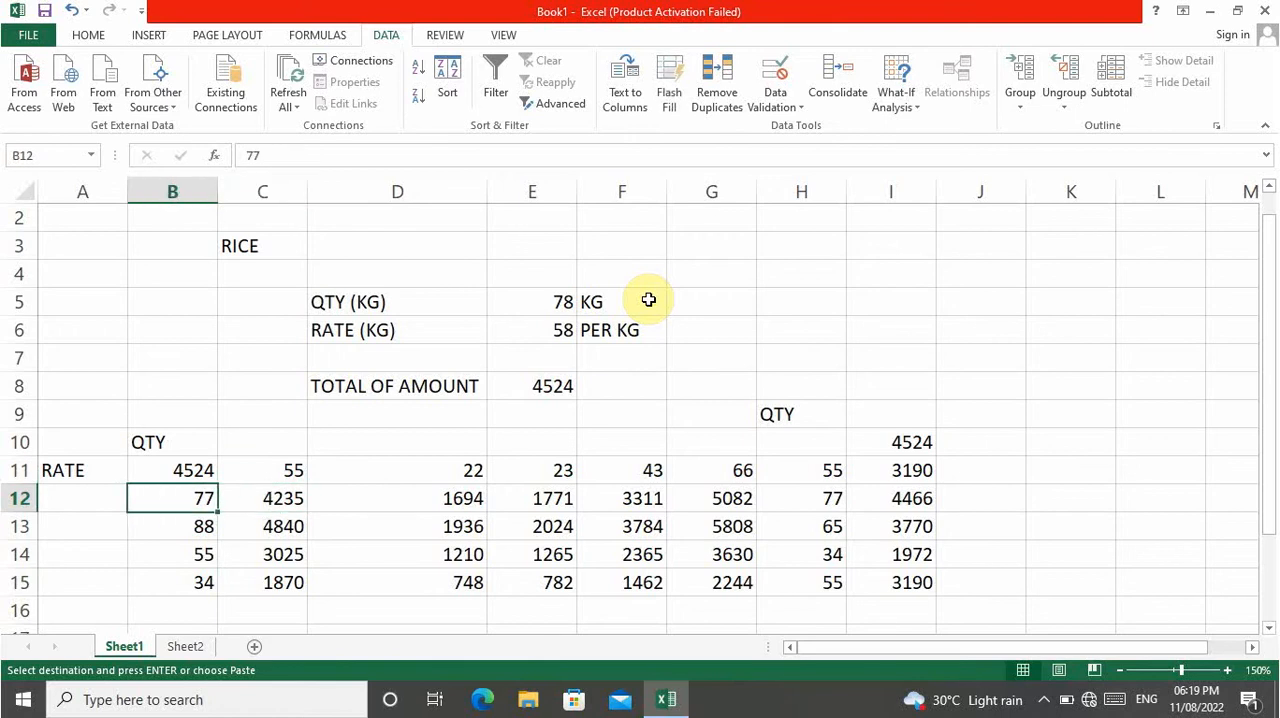
key(Right)
key(Right)
key(Up)
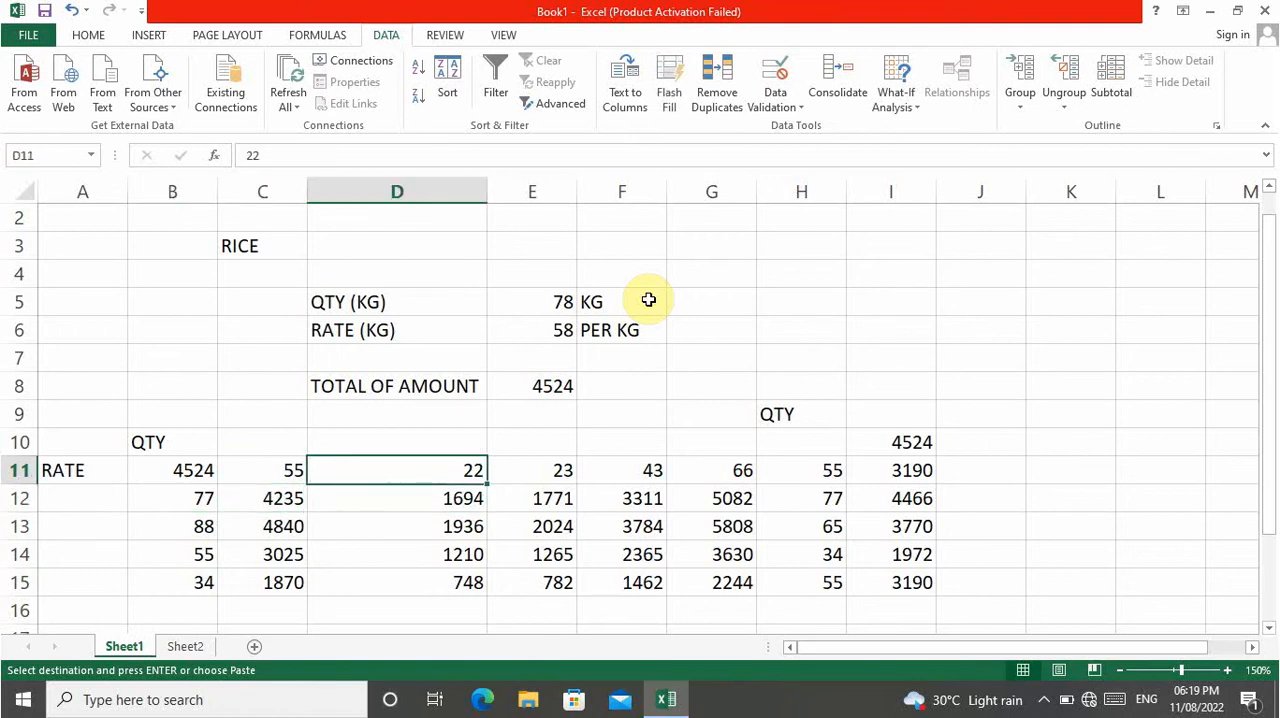
key(Down)
key(Left)
key(Left)
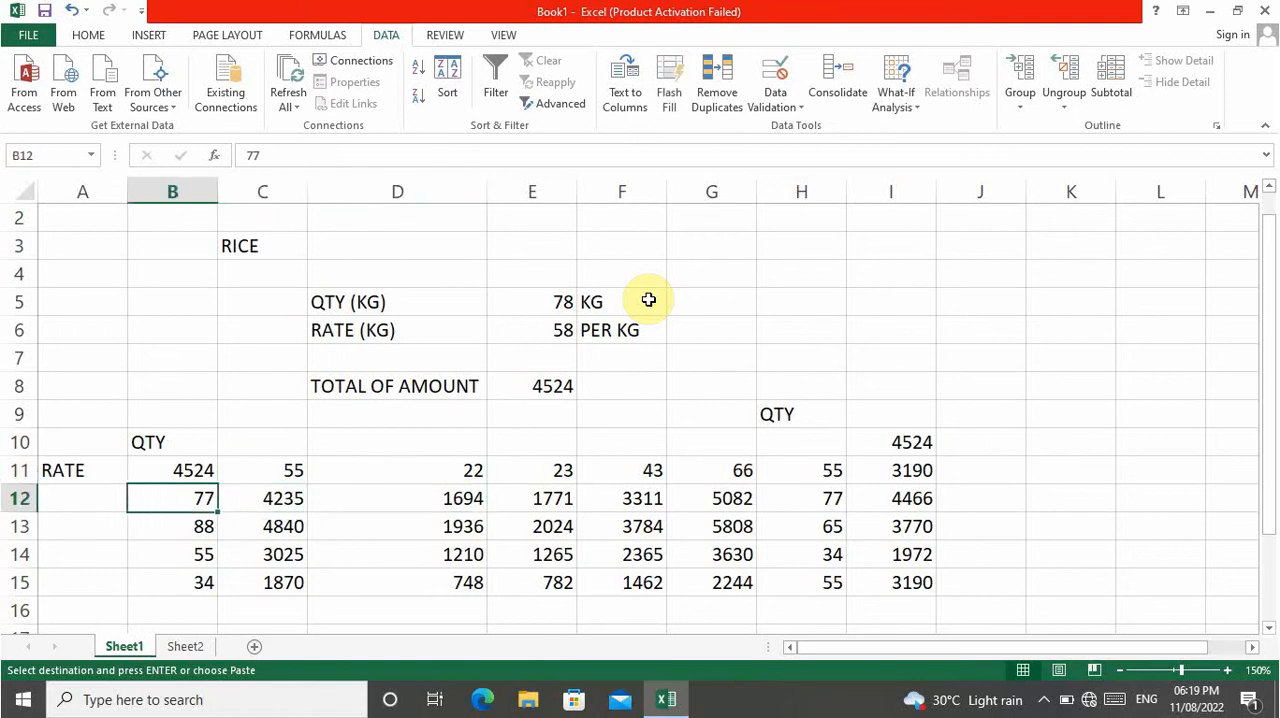
Trace the data table result in E13 back to its quantity in B13 and rate in E11.
key(Down)
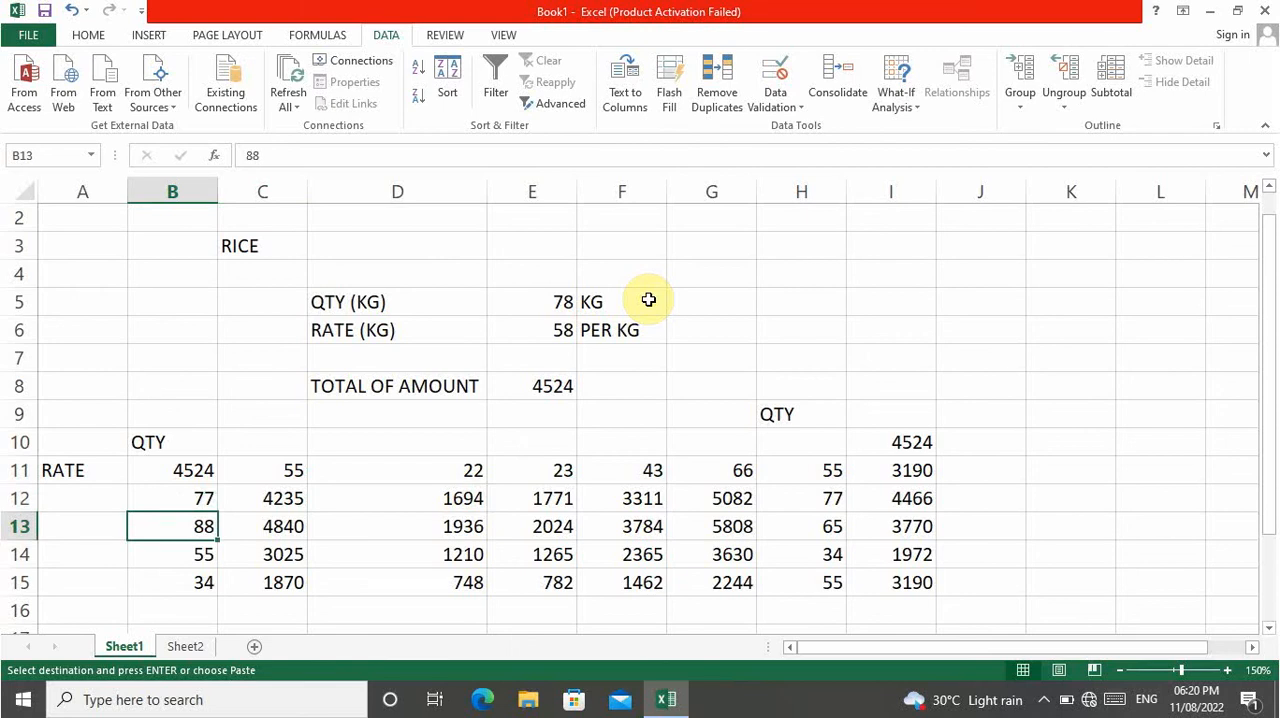
key(Right)
key(Right)
key(Right)
key(Up)
key(Up)
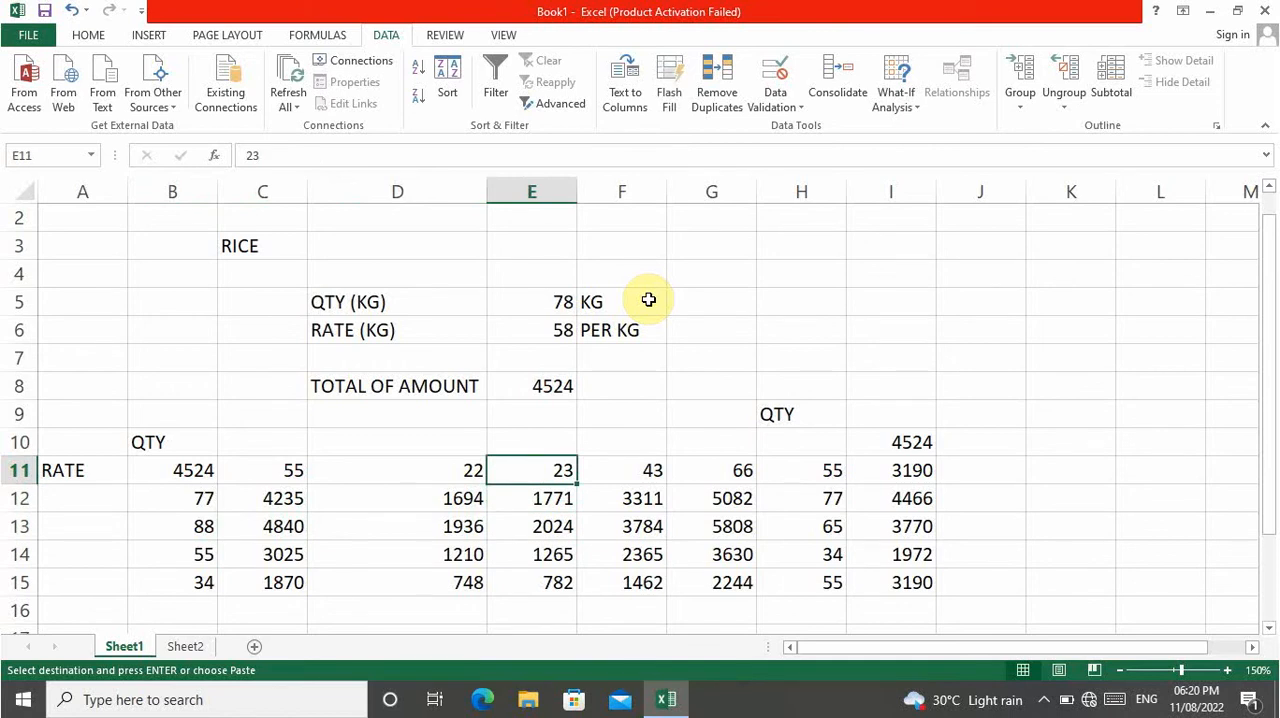
key(Down)
key(Down)
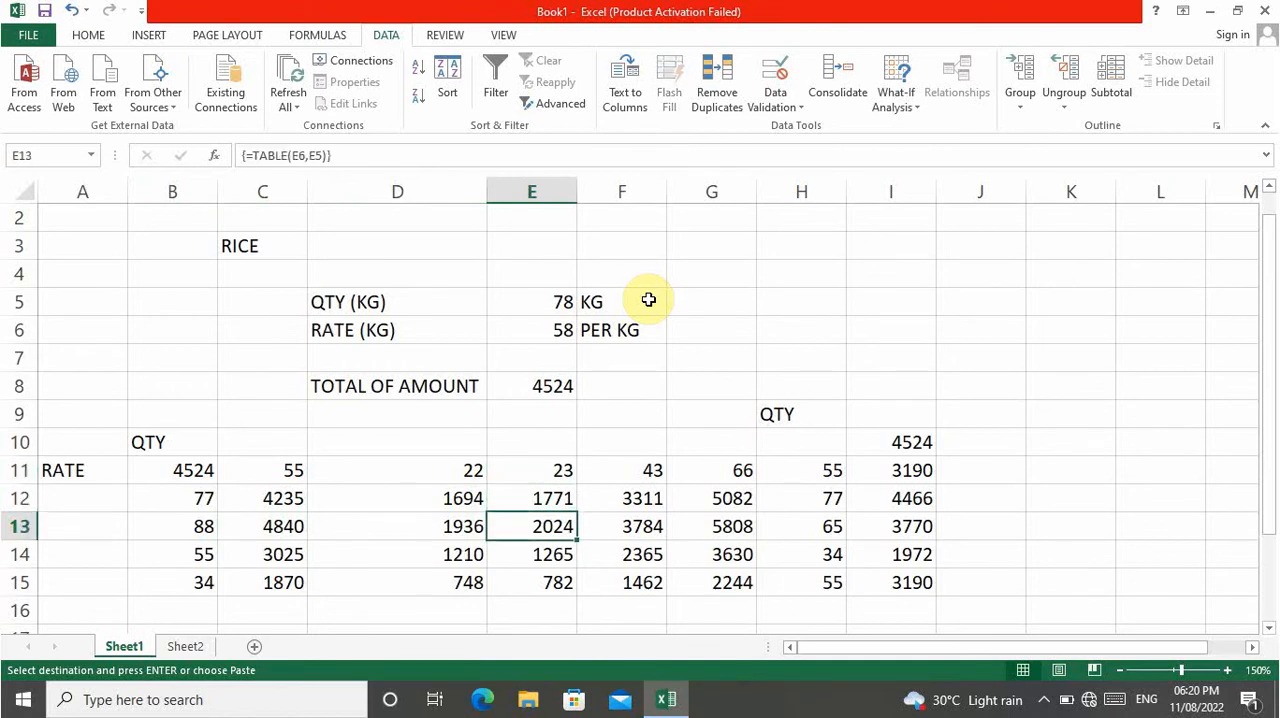
key(Up)
key(Up)
key(Up)
key(Up)
key(Up)
key(Up)
key(Up)
key(Up)
key(Up)
key(Up)
key(Up)
key(Up)
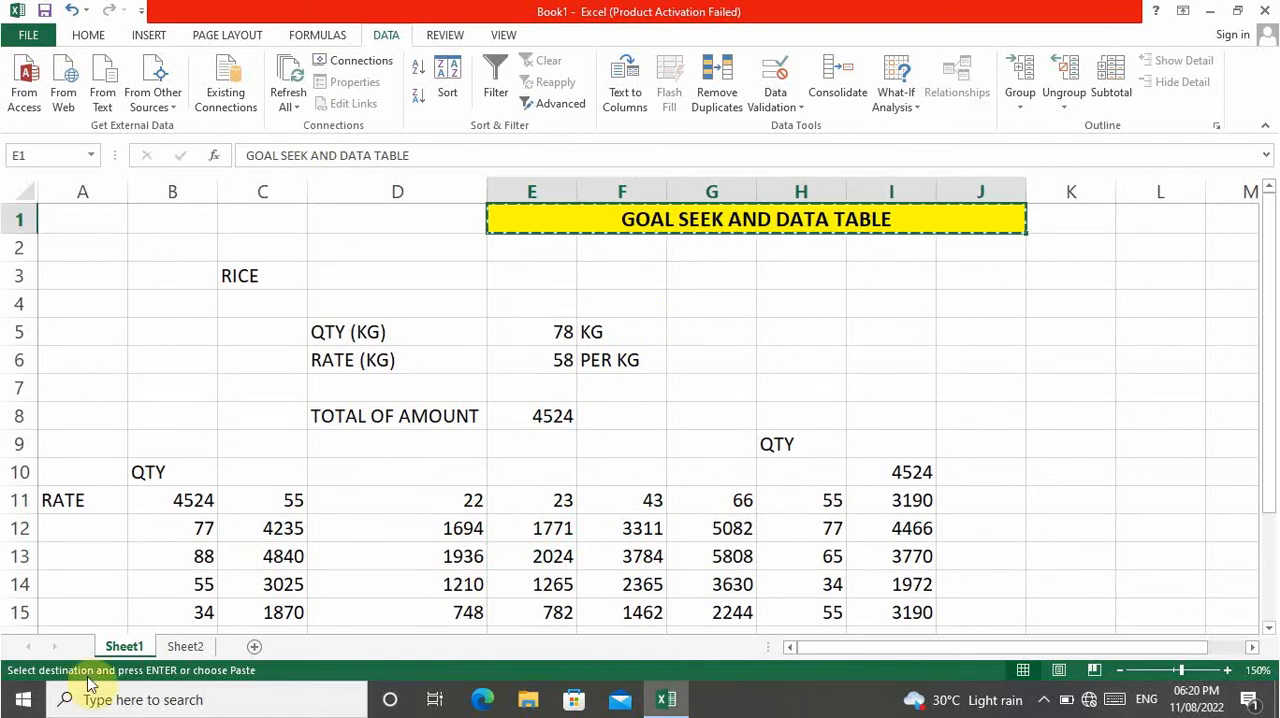
Enter RICE as the item heading in cell C3 of Sheet2.
click(178, 645)
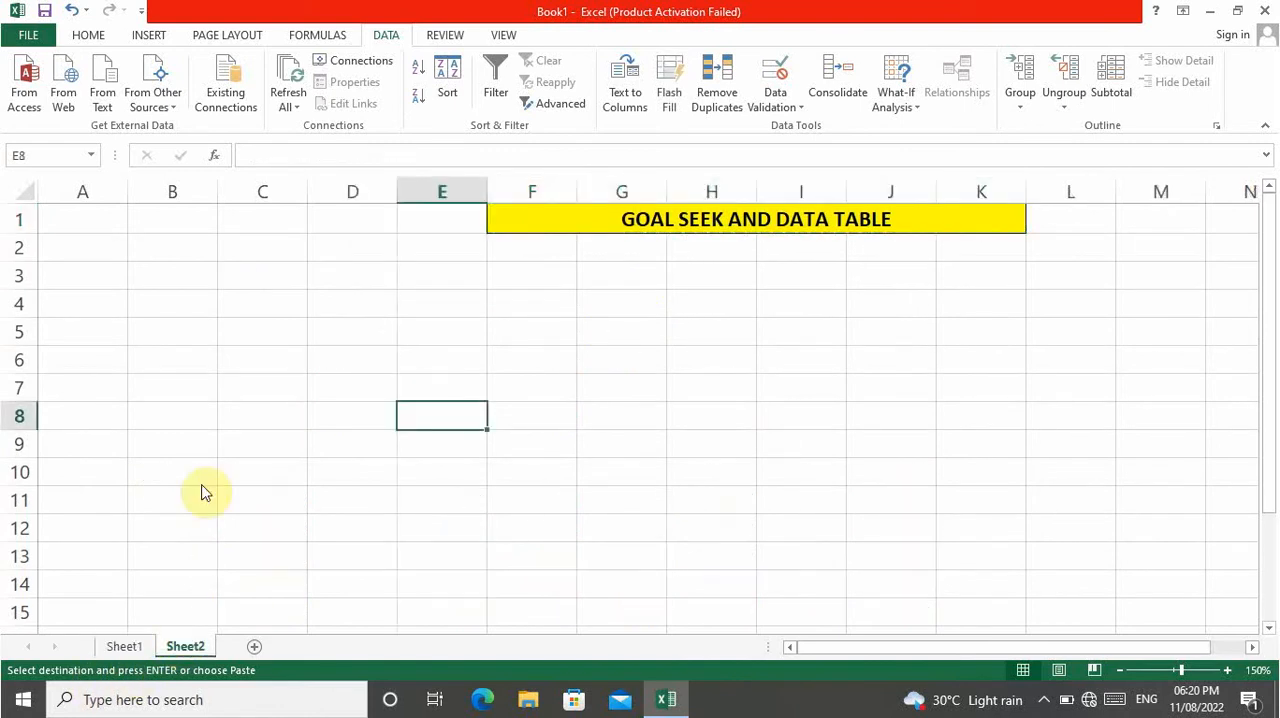
click(249, 276)
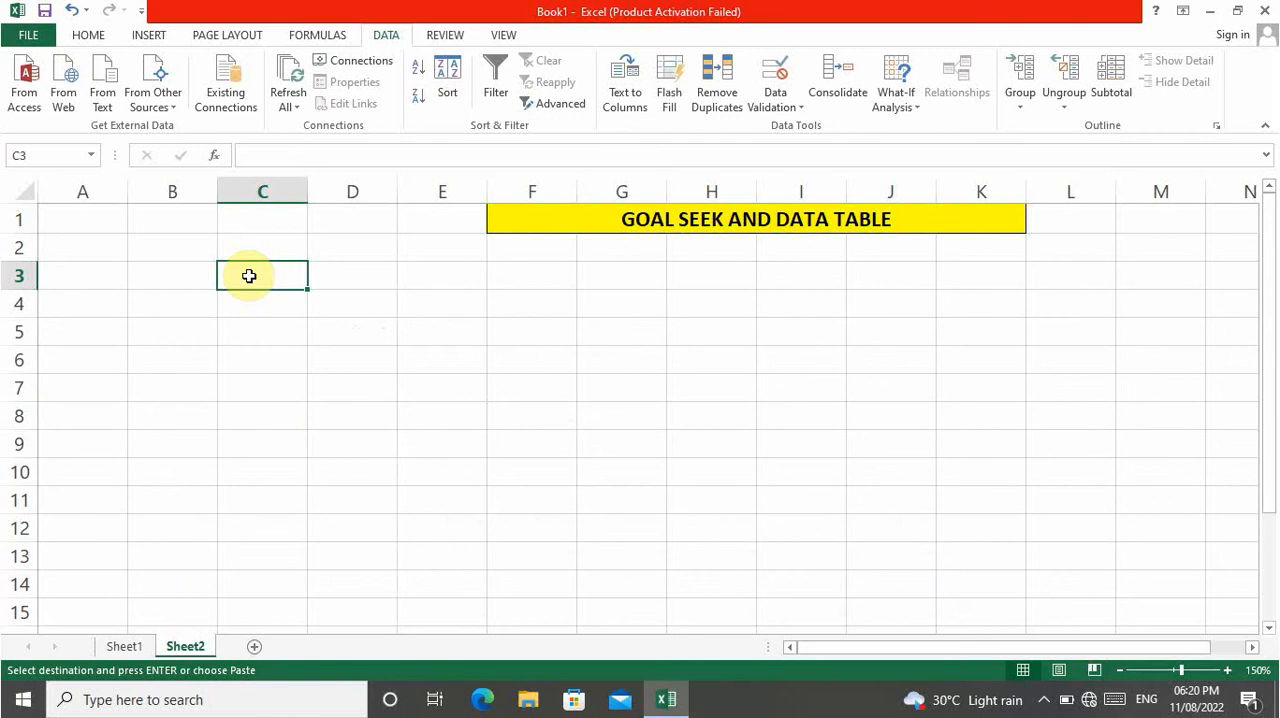
text(RICE)
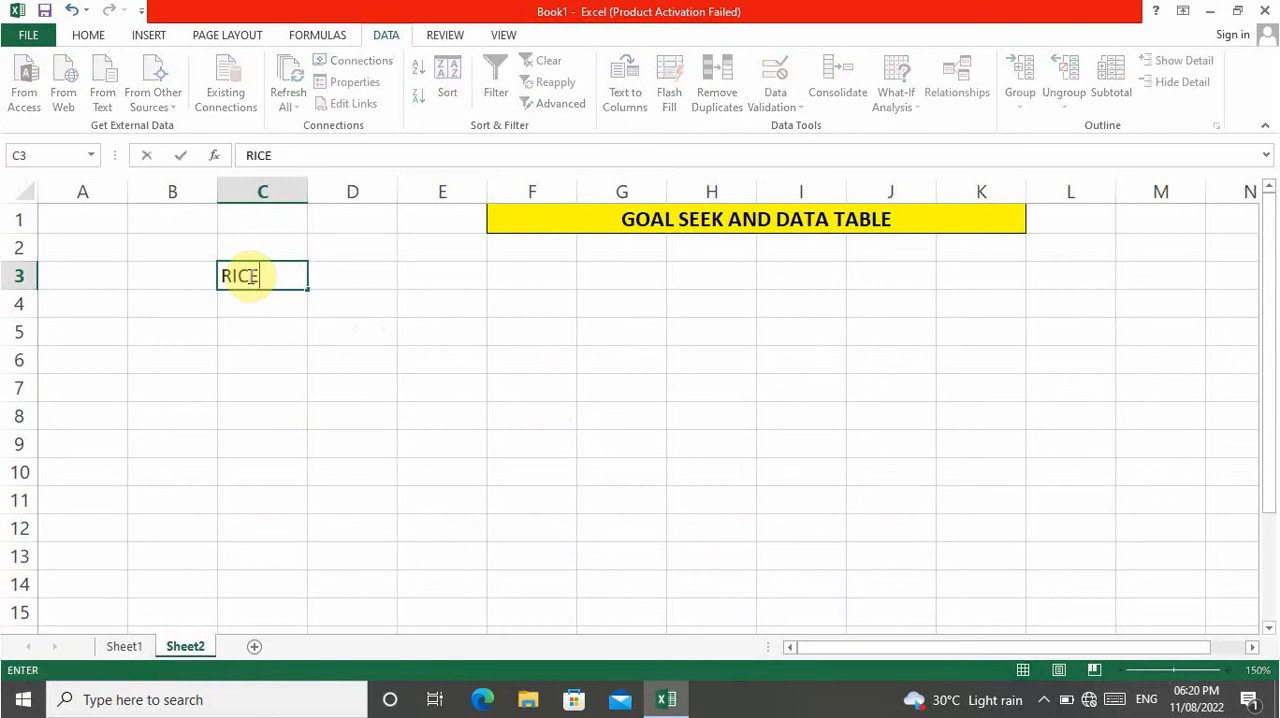
Enter the label QTY (KG) in cell D5.
key(Return)
key(Down)
key(Right)
key(Right)
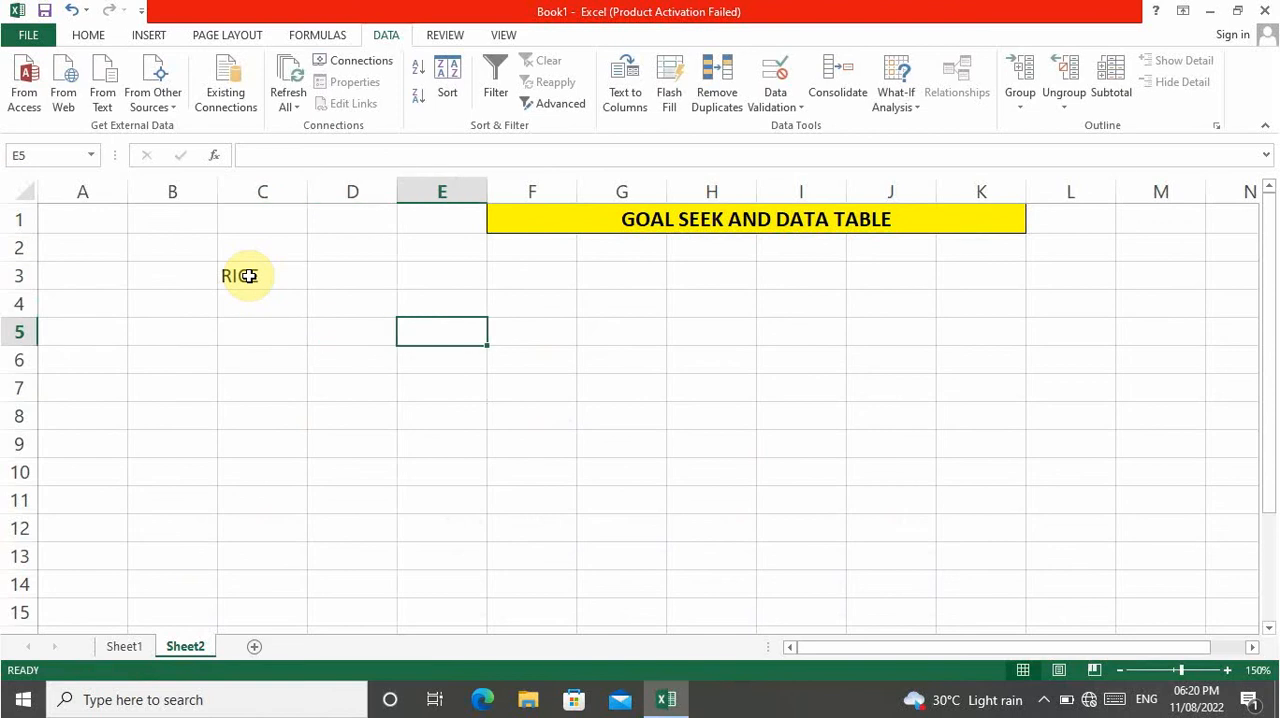
key(Up)
key(Left)
key(Down)
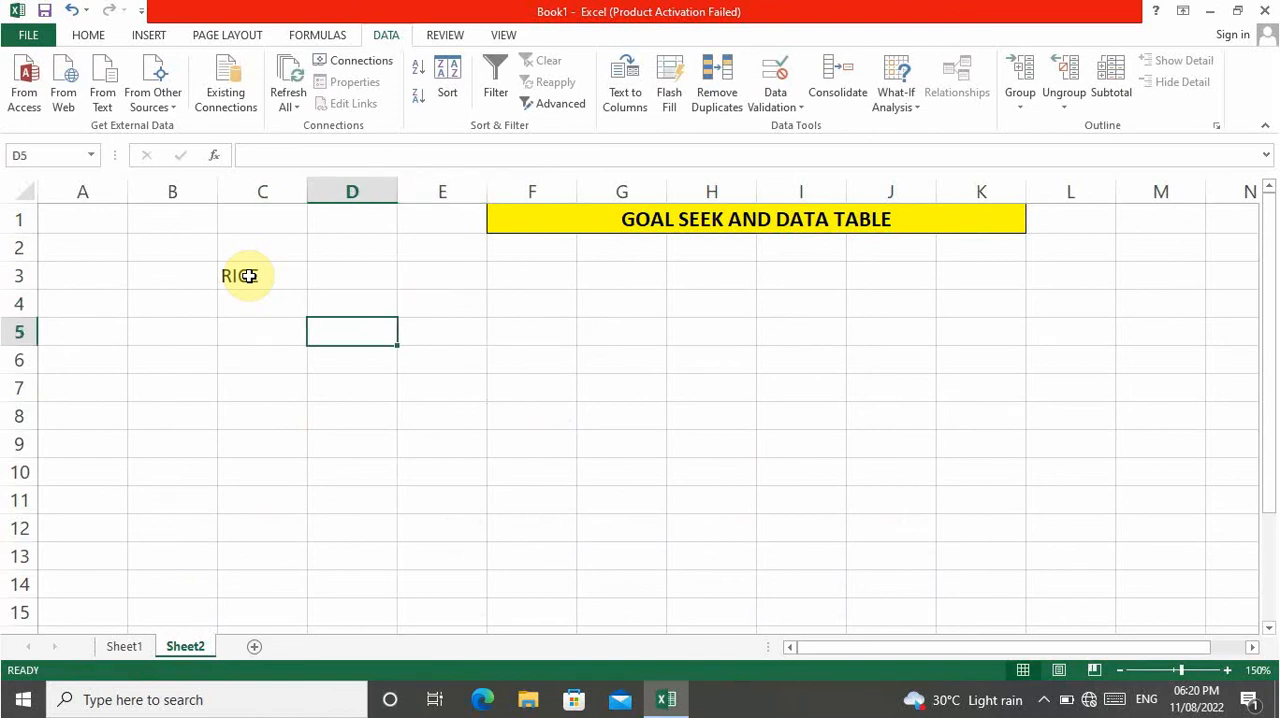
text(QTY)
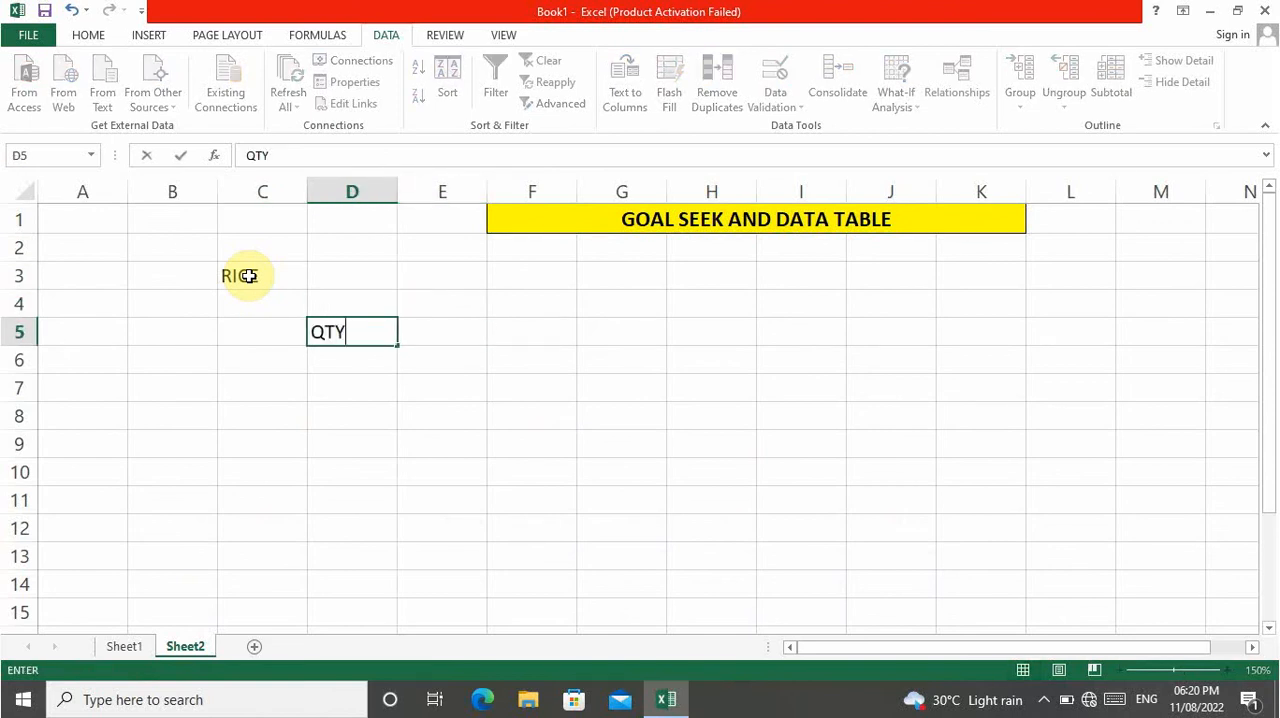
text( (KG))
key(Return)
Enter the quantity 78 in E5 with the unit KG in F5.
key(Up)
key(Right)
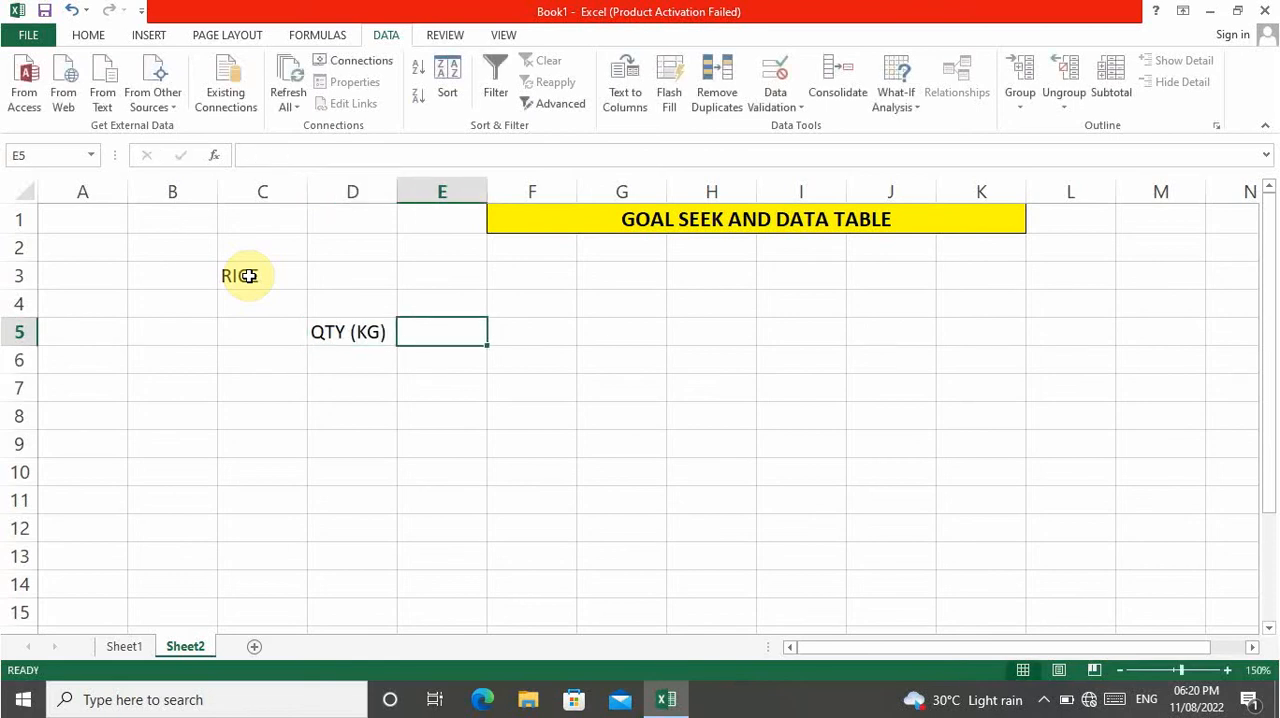
text(78)
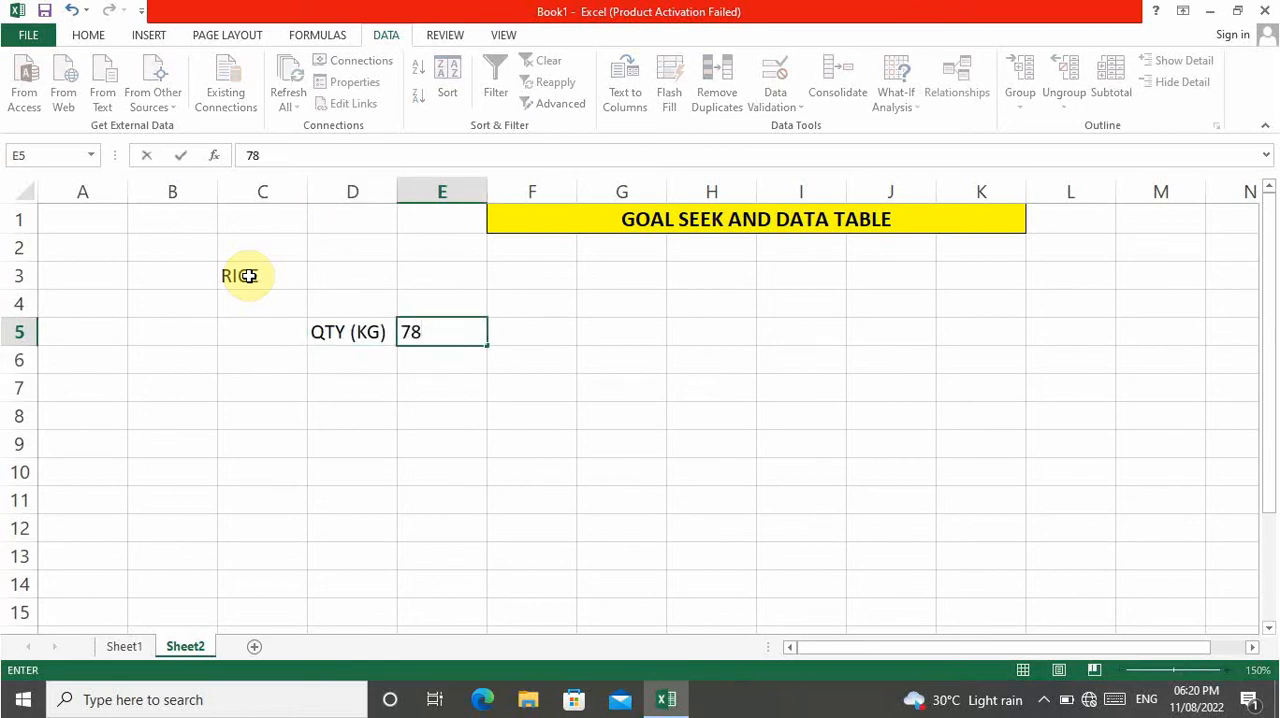
key(Right)
text(KG)
key(Return)
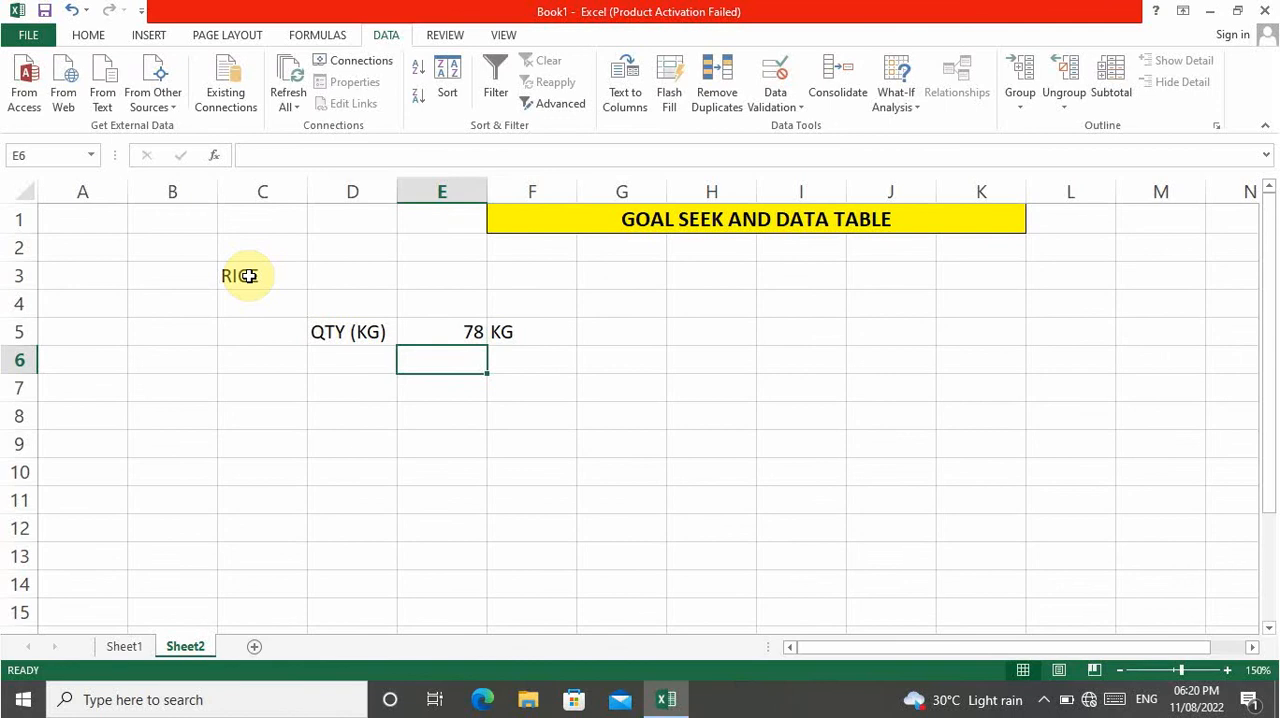
Enter the label RATE (KG) in D6 and autofit column D to it.
key(Left)
text(RATE)
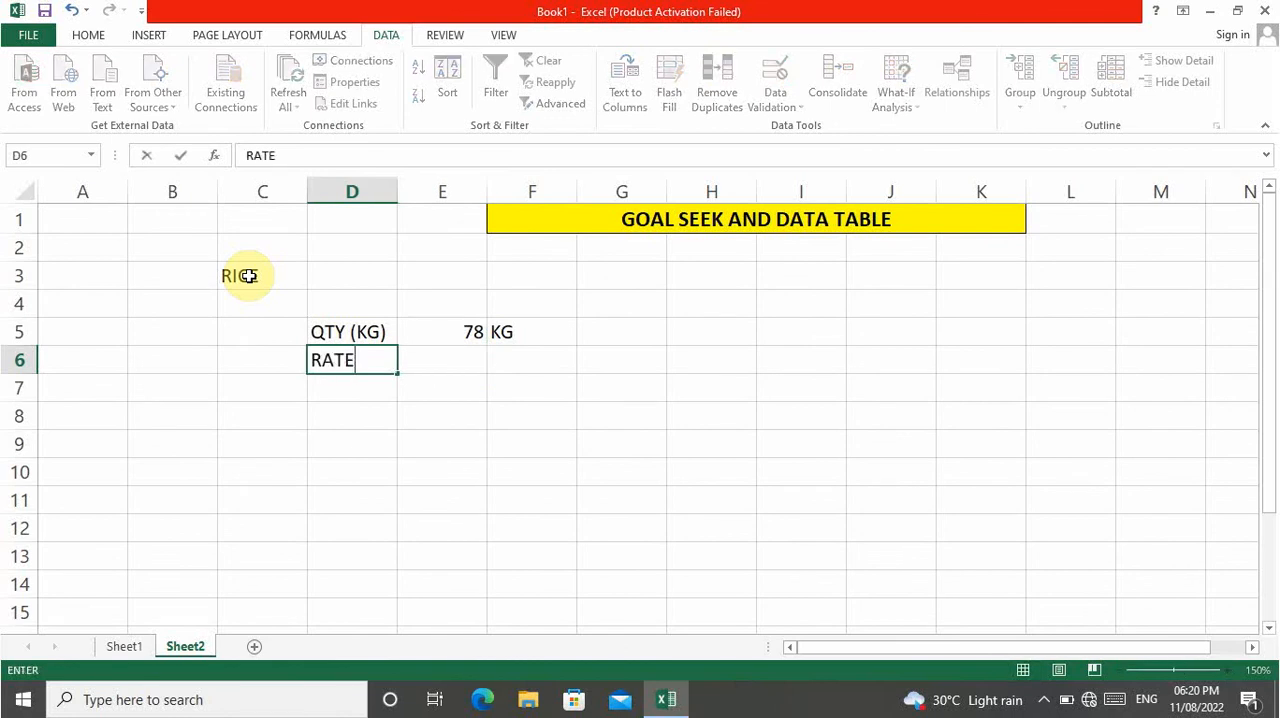
text( (KG))
key(ctrl+Return)
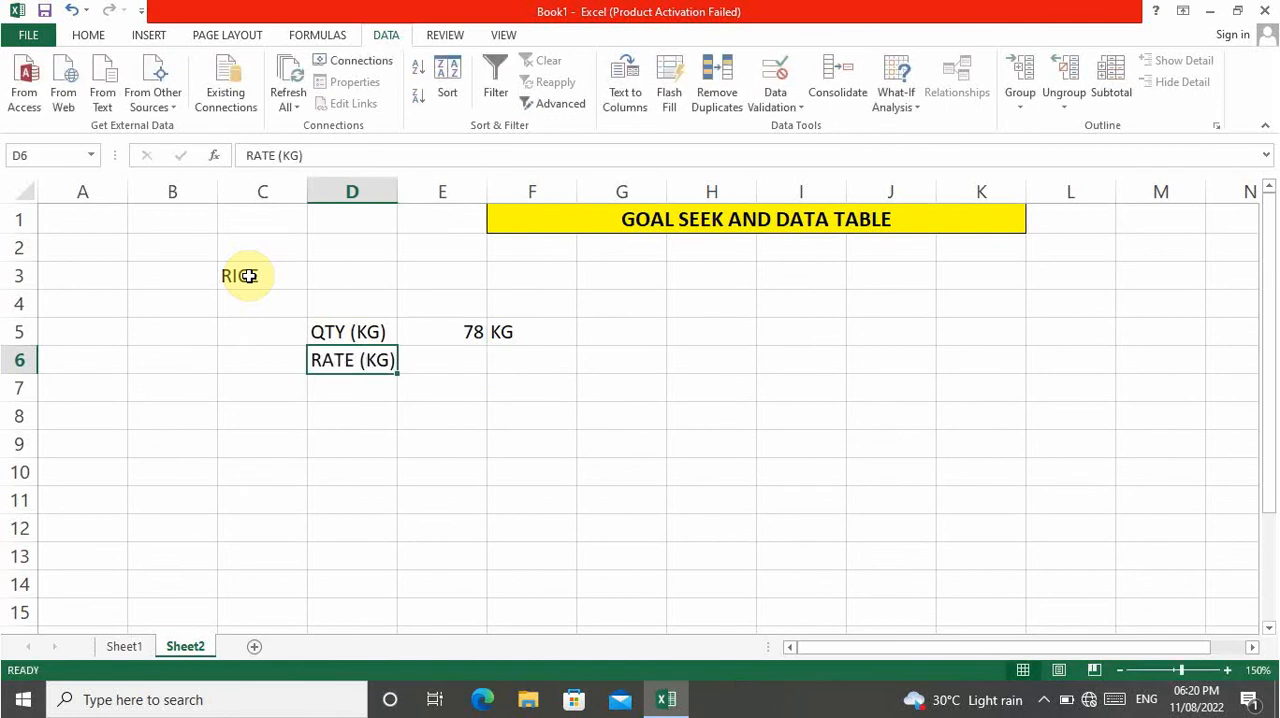
key(alt+o)
key(c)
key(a)
Enter the rate 58 in E6 with the unit PER KG in F6.
key(Right)
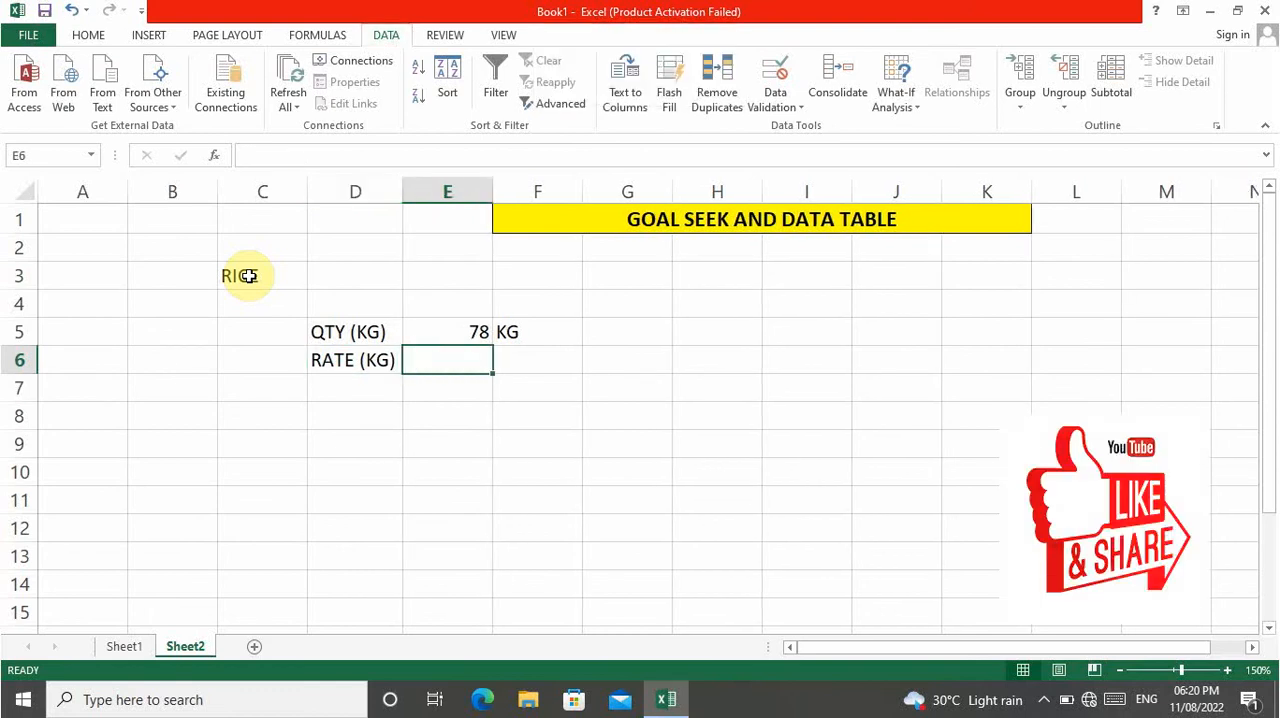
text(58)
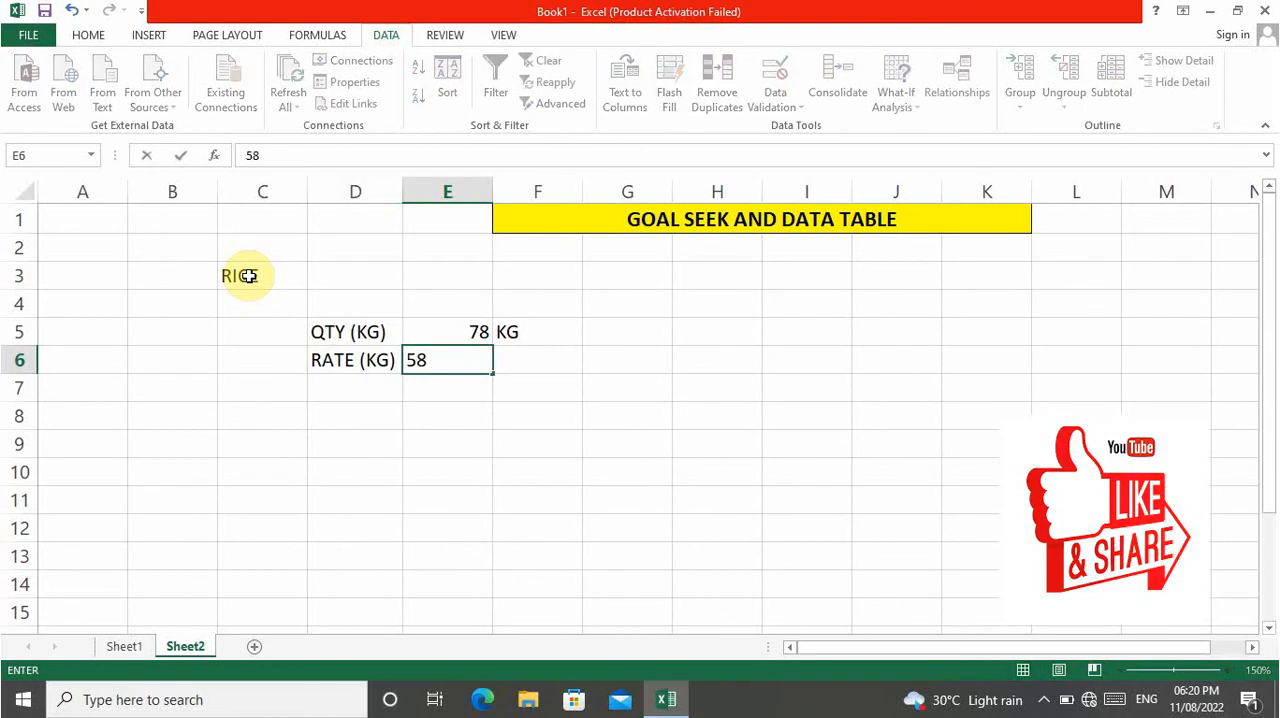
key(Right)
text(PER KG)
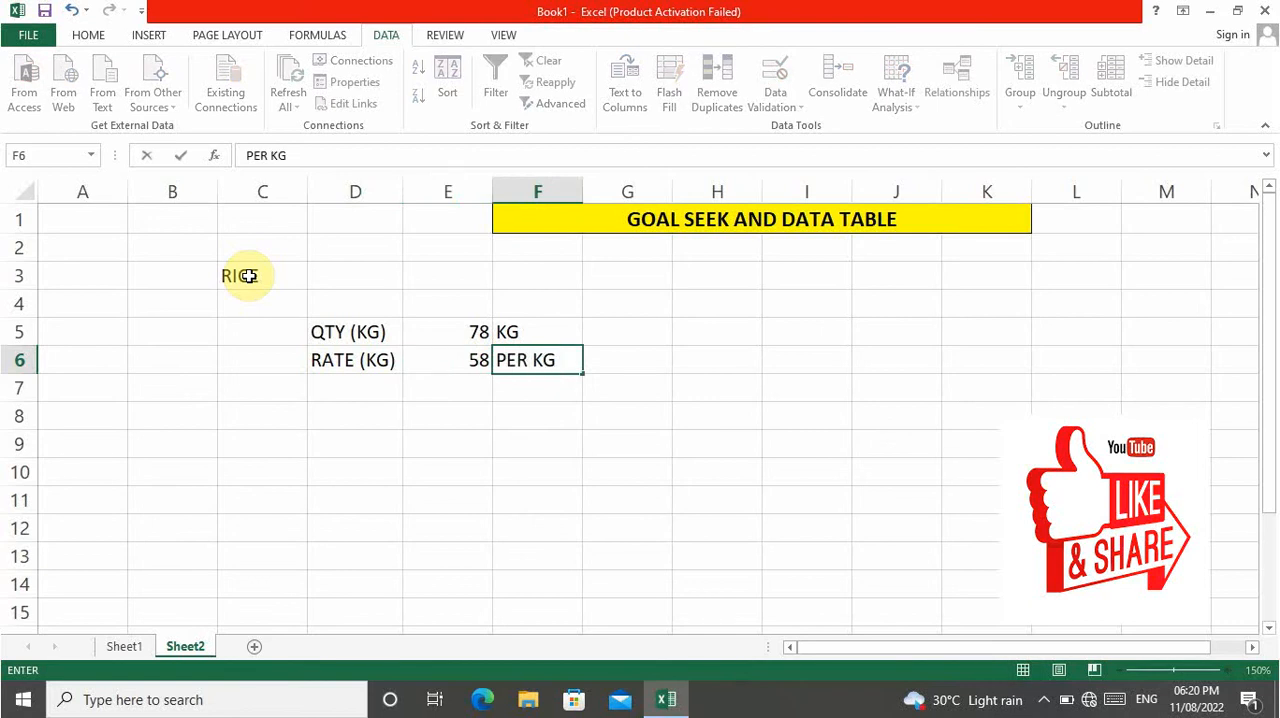
key(Return)
Enter the label TOTAL OF AMOUNT in D8 and autofit column D to it.
key(Left)
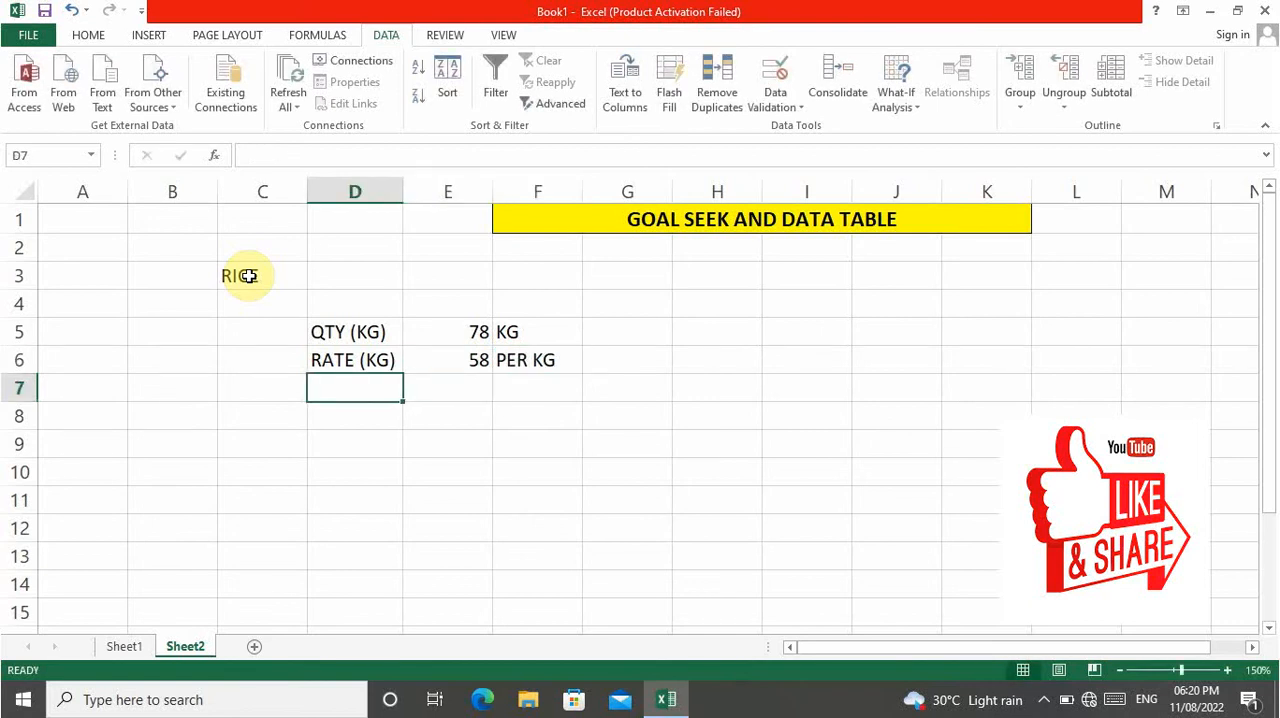
key(Down)
text(TOTAL)
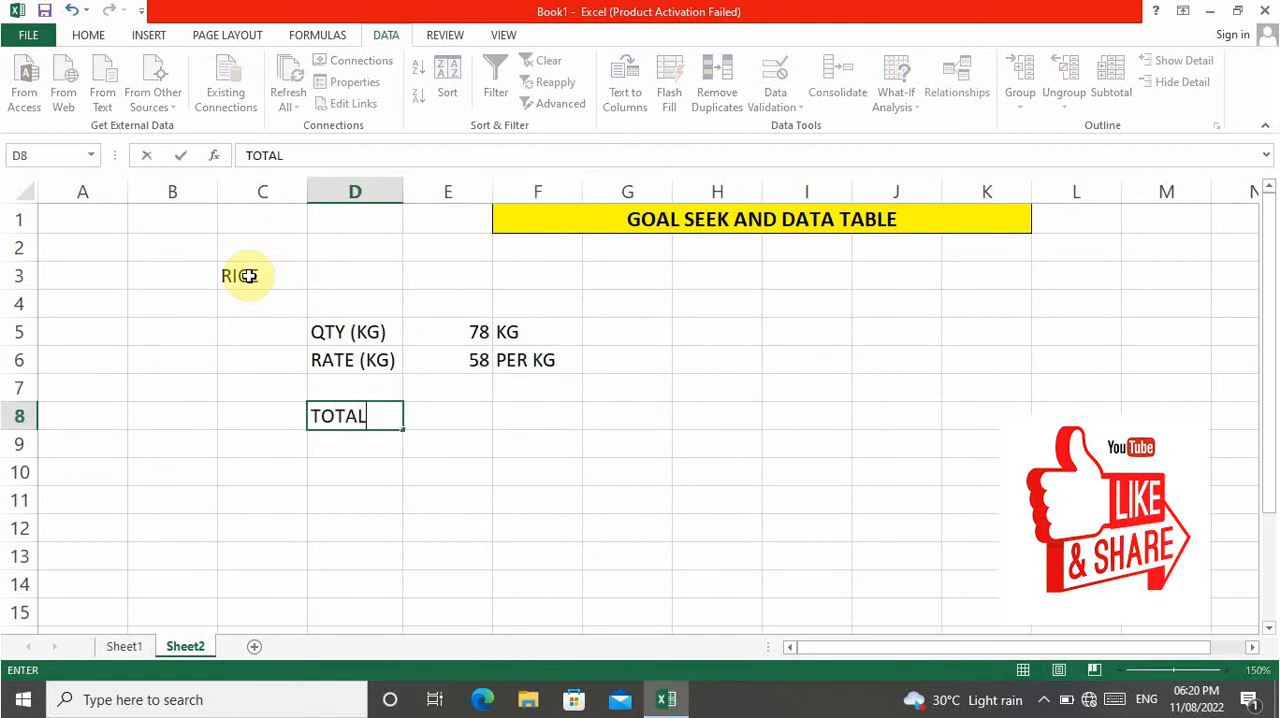
text( OF AMOUNT)
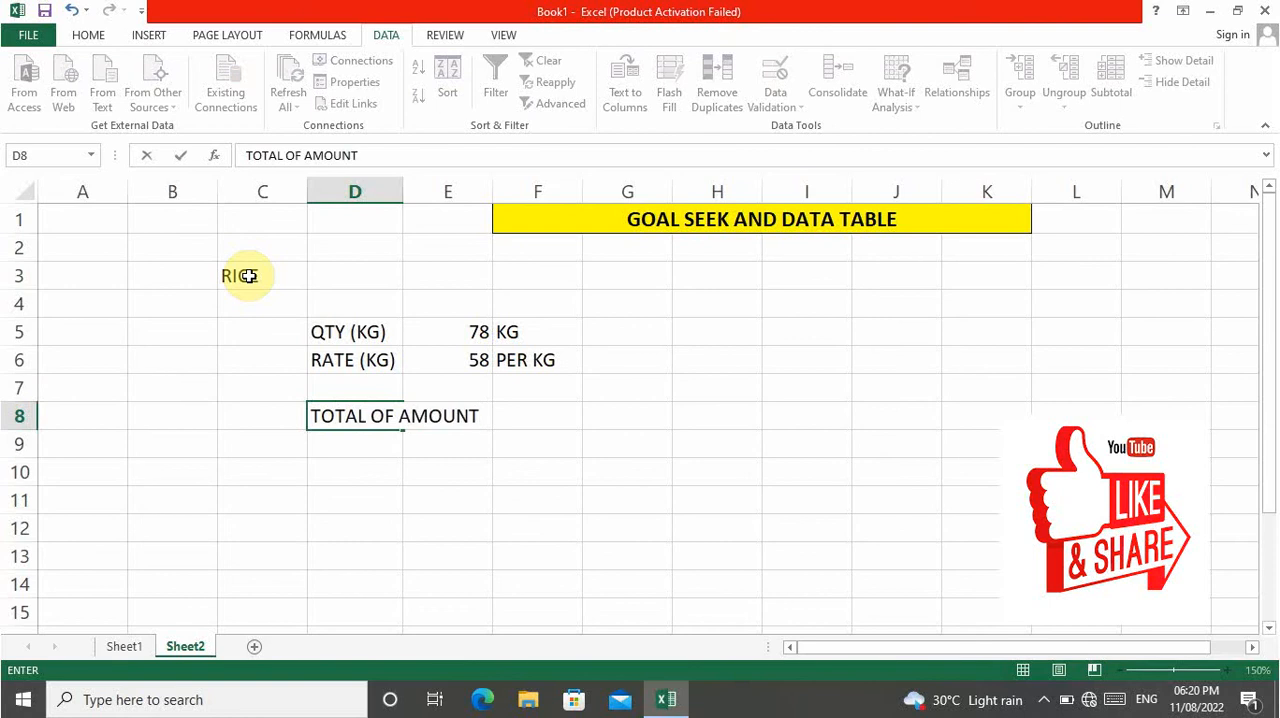
key(Return)
key(Up)
key(alt+o)
key(c)
key(a)
Calculate the total amount in E8 with the formula =E5*E6.
key(Up)
key(Right)
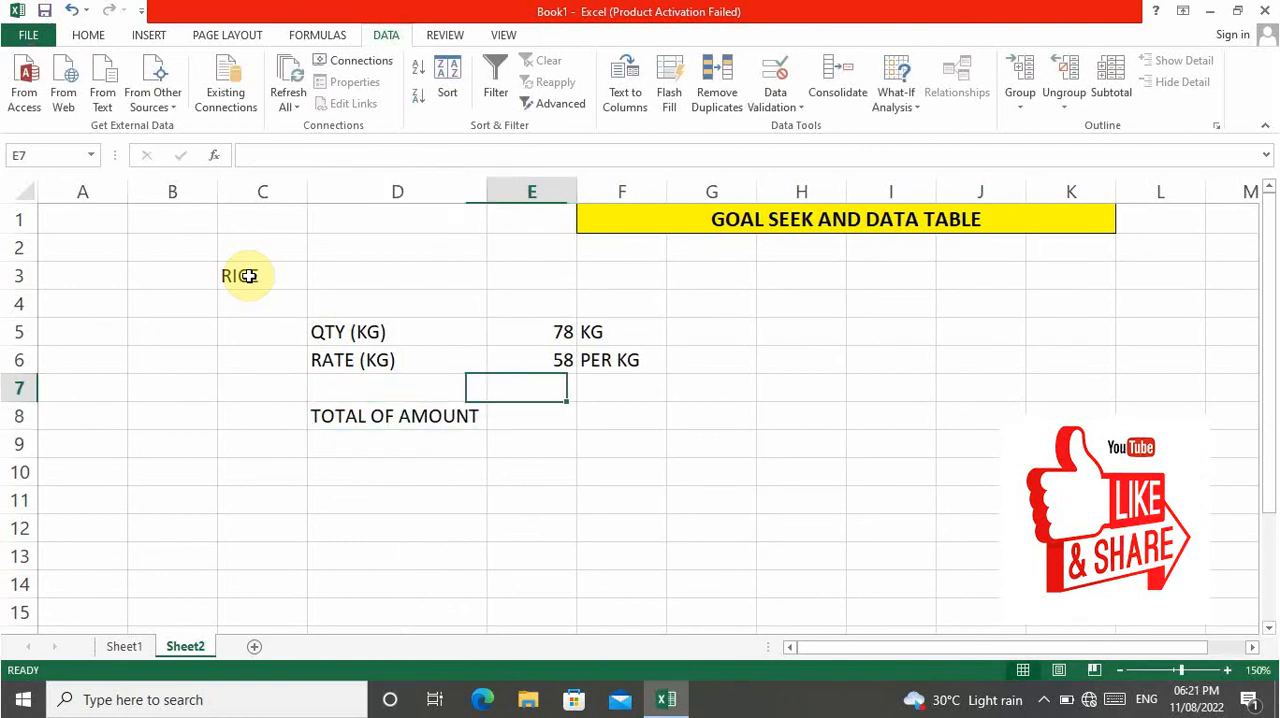
key(Down)
text(=)
key(Up)
key(Up)
key(Up)
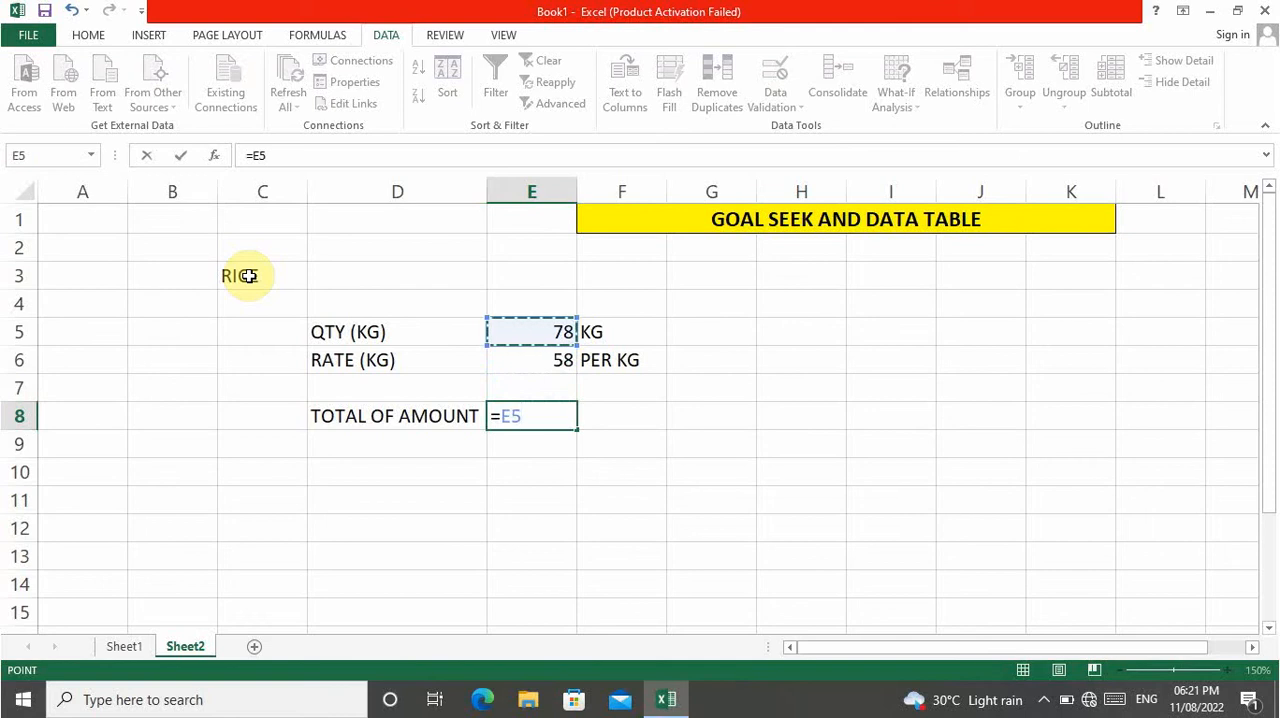
text(*)
key(Up)
key(Up)
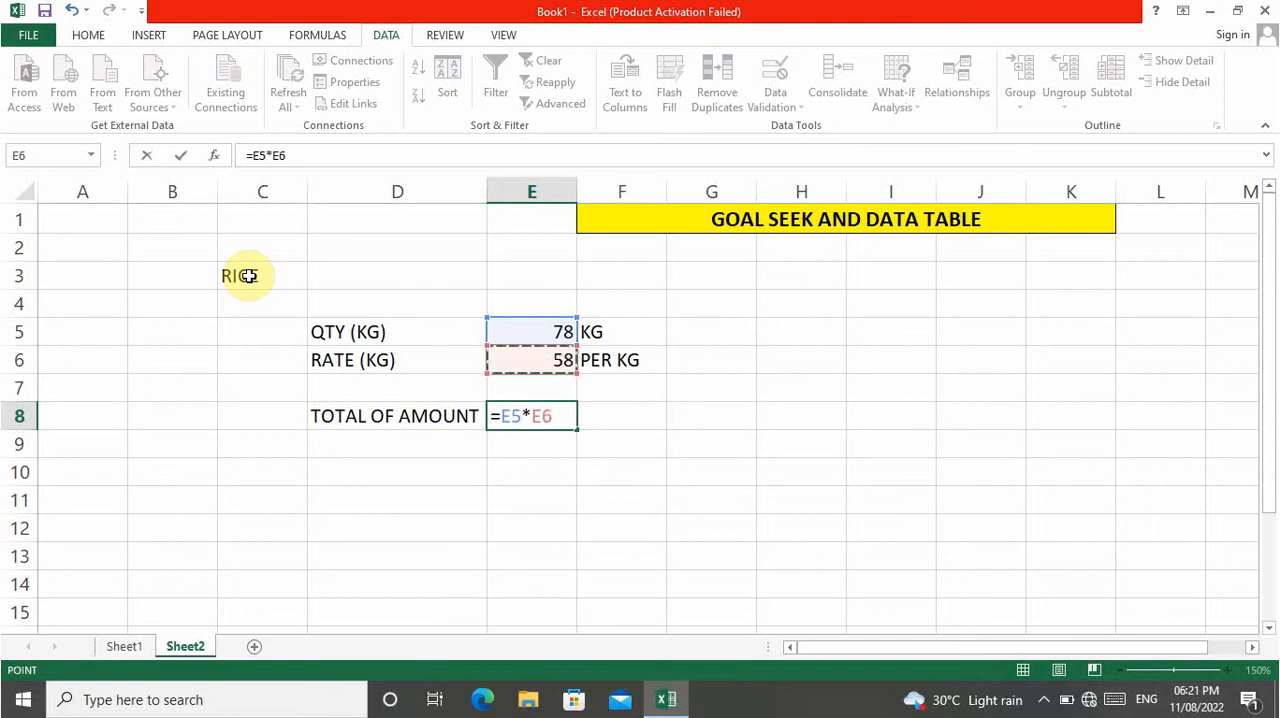
key(Return)
Review the total formula in E8 together with the quantity in E5 and the rate in E6.
key(Up)
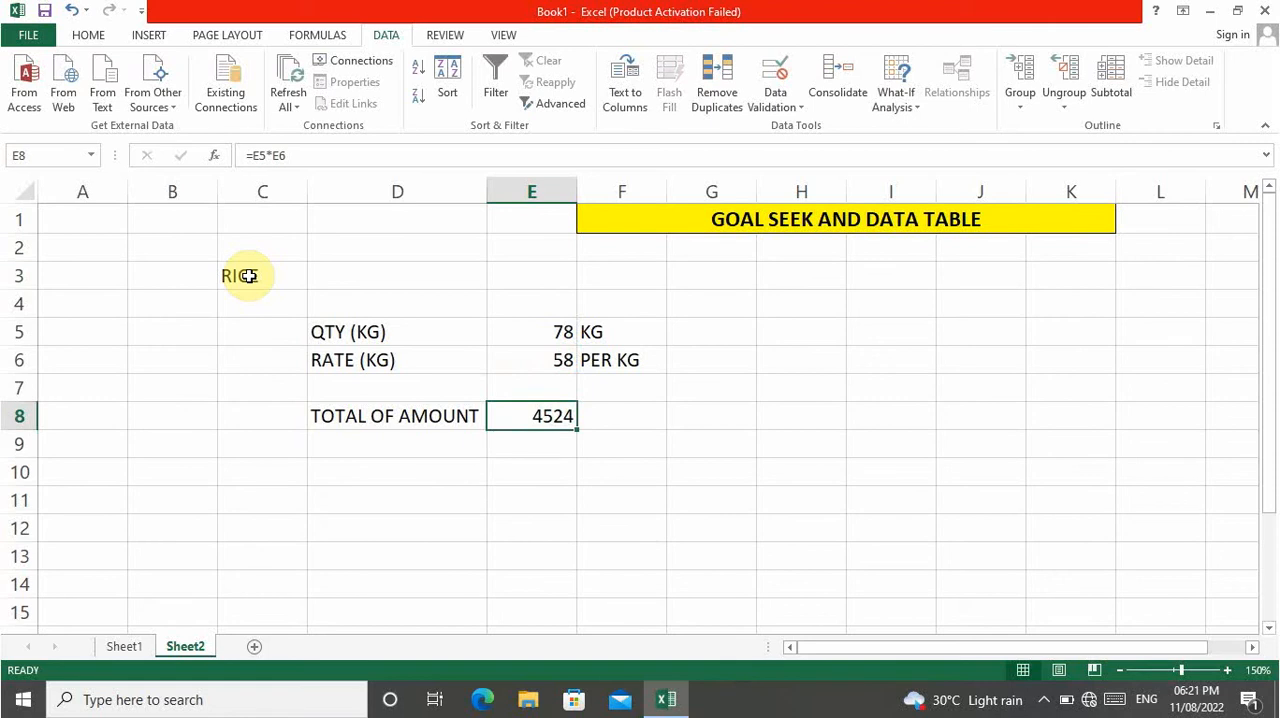
key(Up)
key(Up)
key(Up)
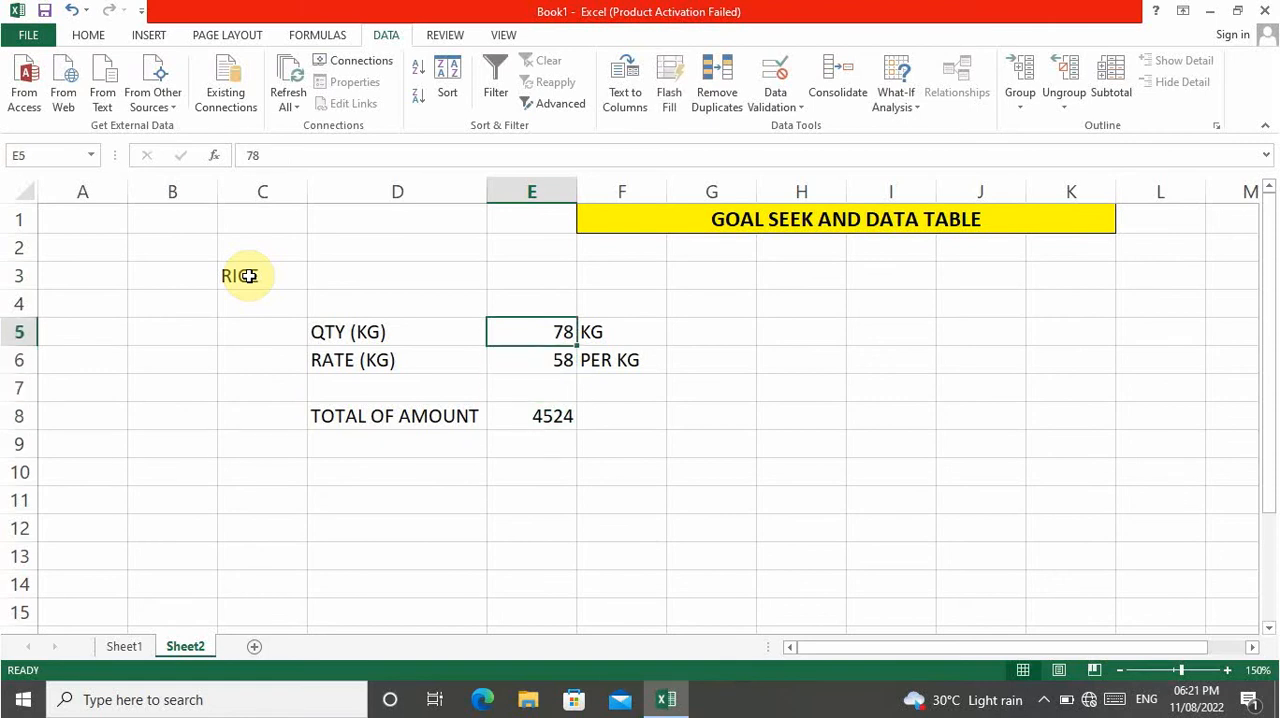
key(Down)
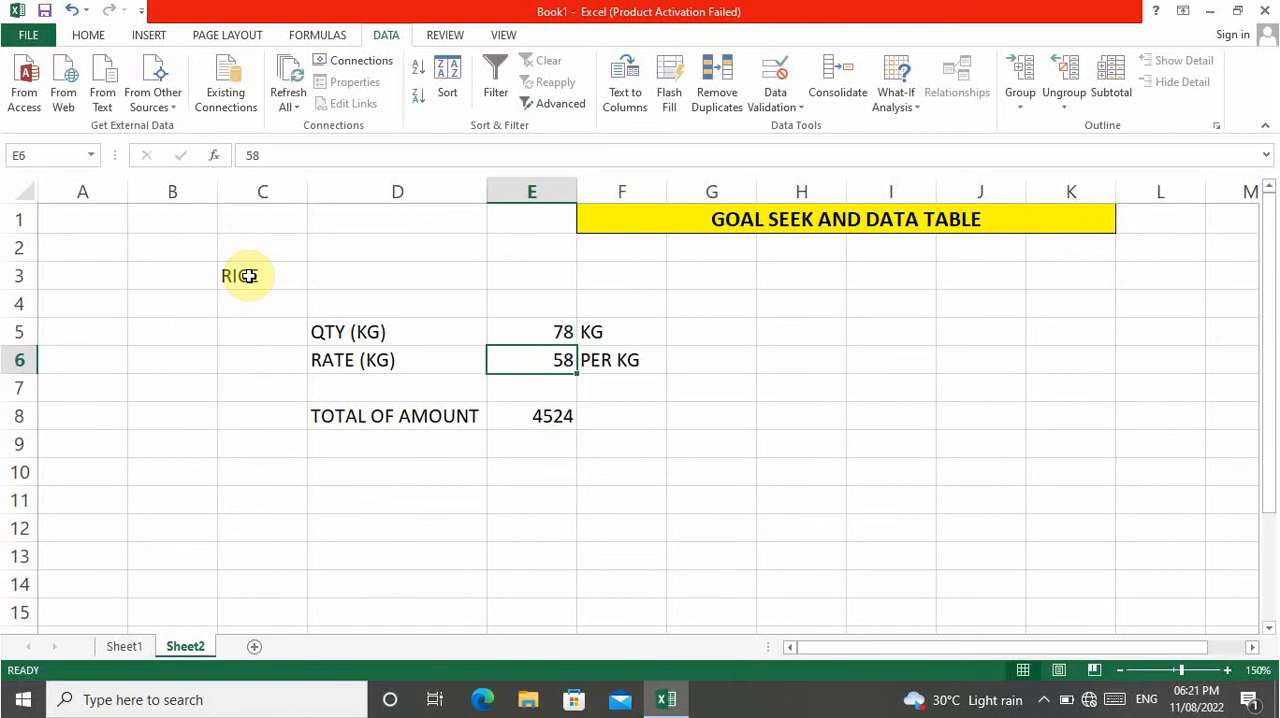
key(Down)
key(Down)
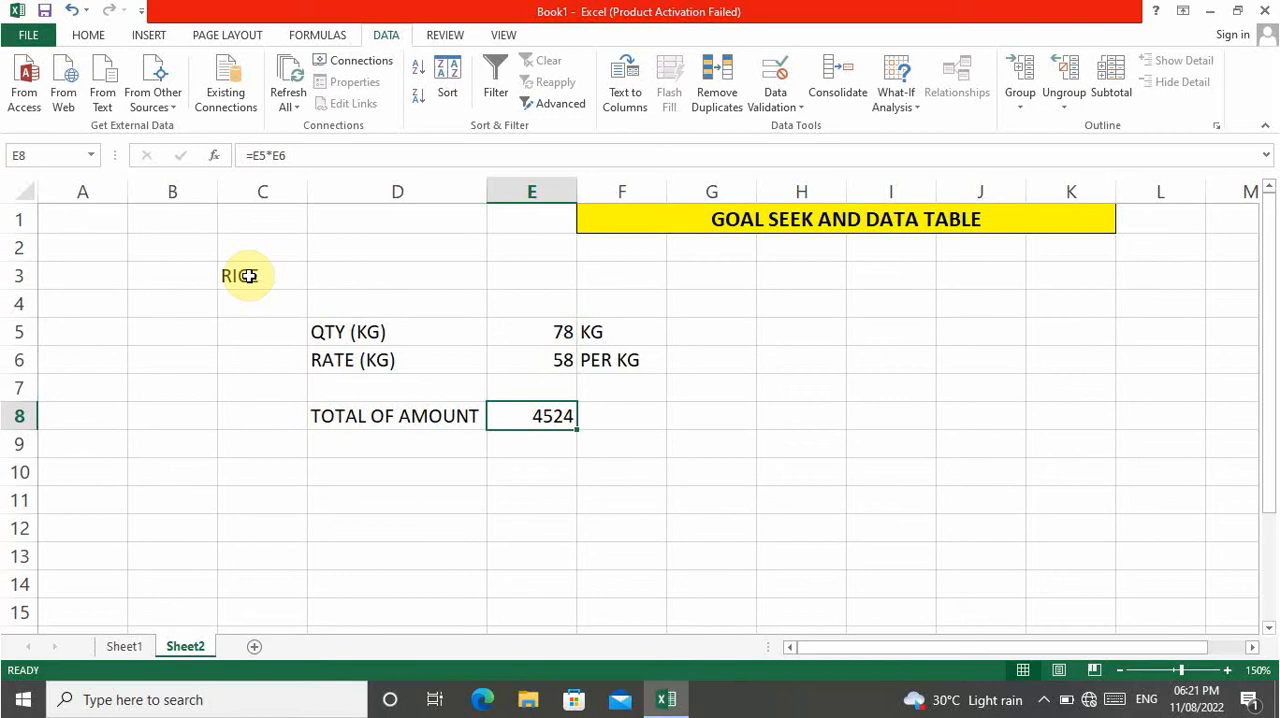
Enter the target amount 6000 in cell G3.
key(Right)
key(Right)
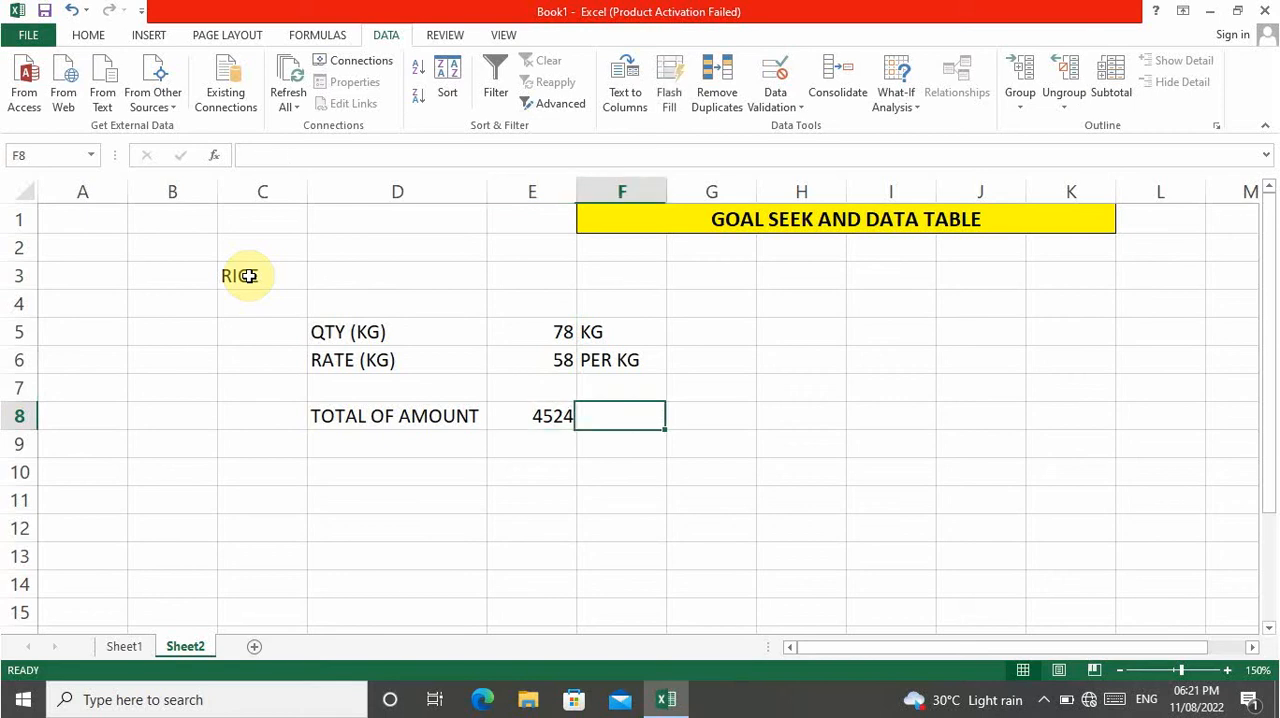
key(Up)
key(Up)
key(Up)
key(Up)
key(Up)
text(6000)
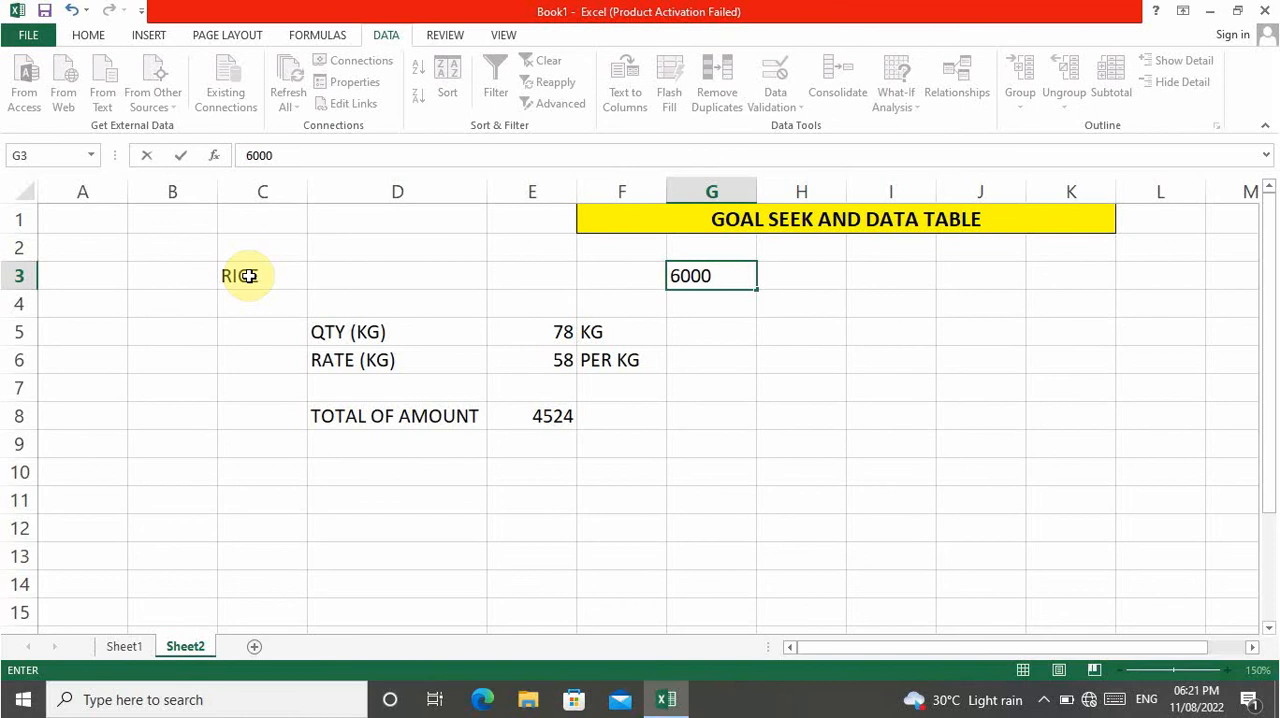
key(Return)
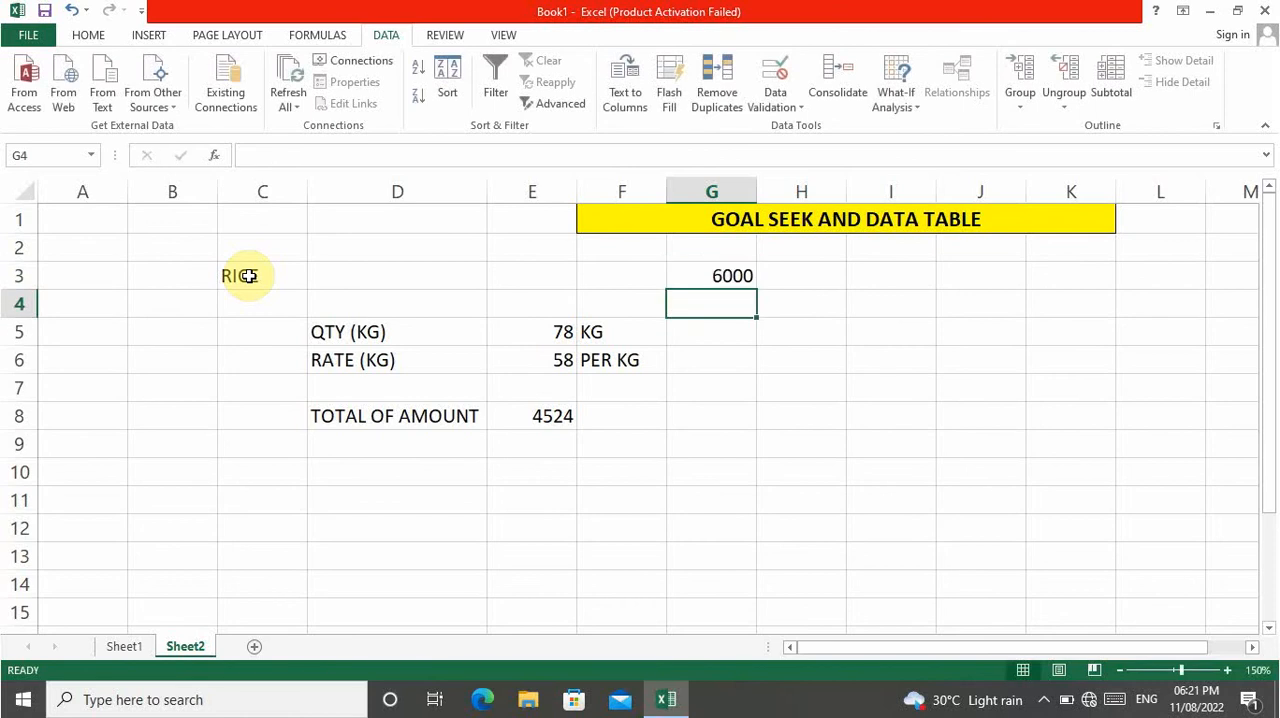
Compare the target amount in G3 with the calculated total in E8.
key(Up)
key(Down)
key(Down)
key(Down)
key(Down)
key(Down)
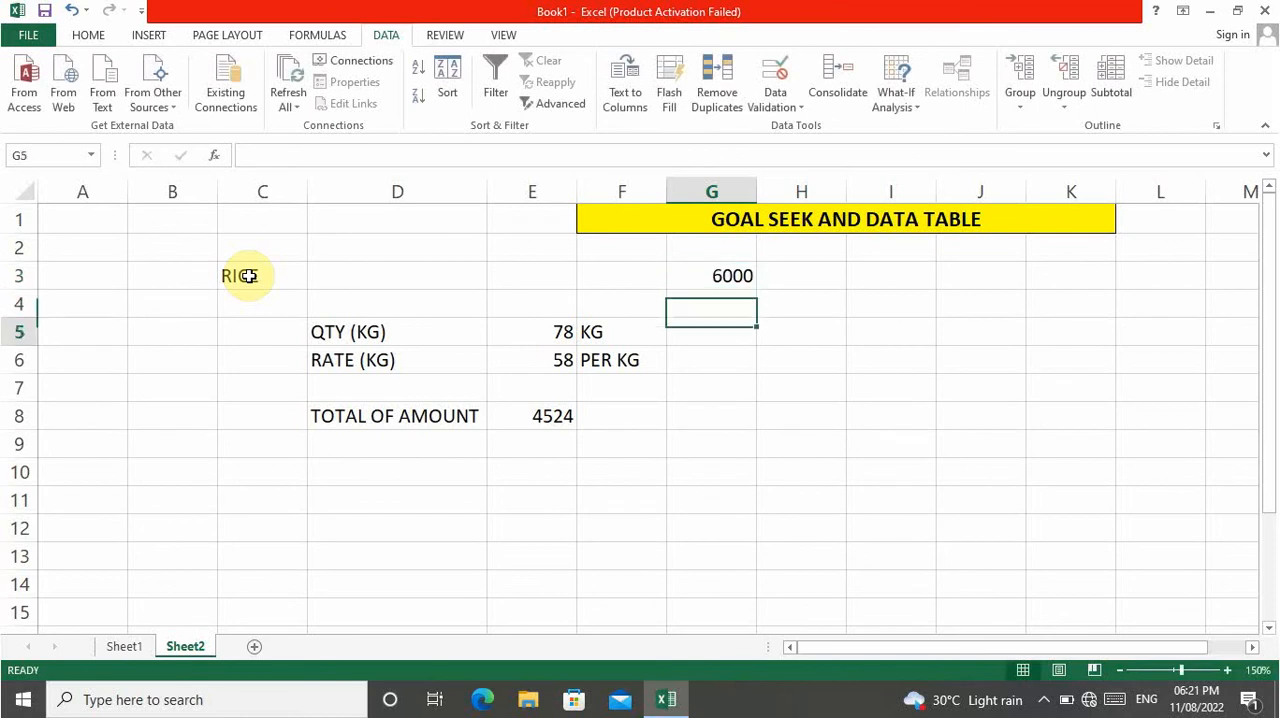
key(Left)
key(Left)
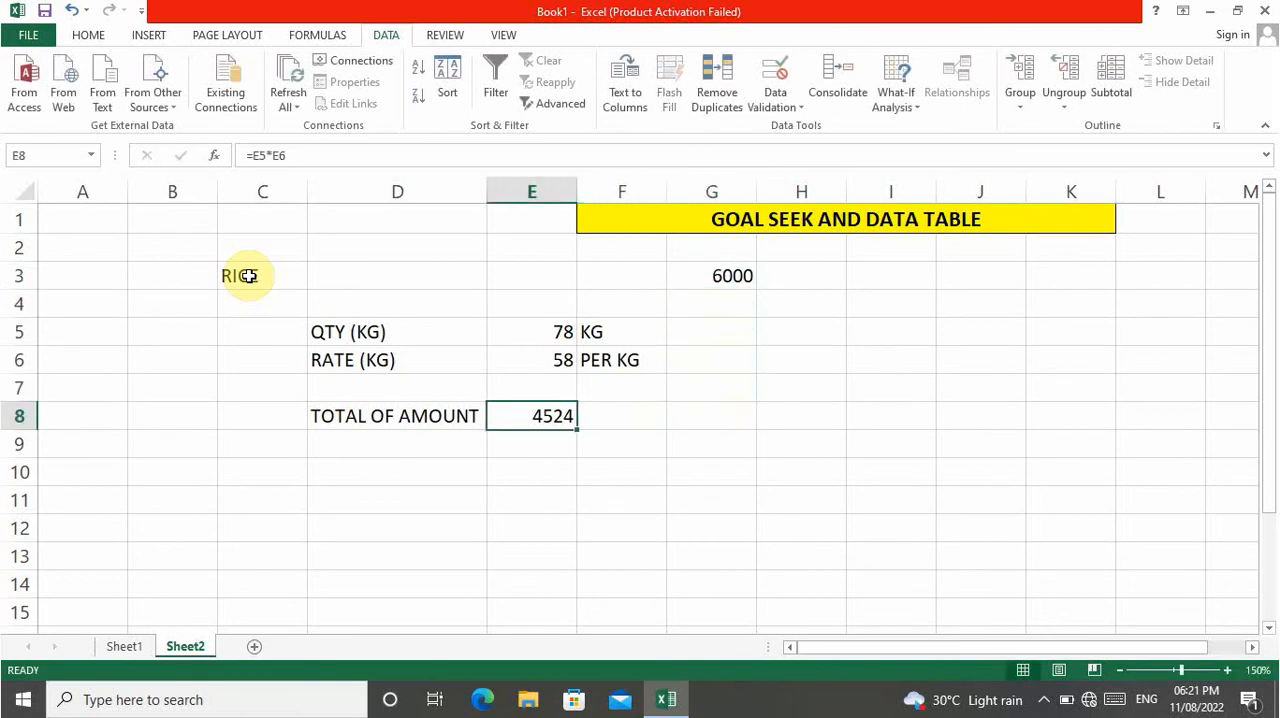
Calculate the difference between the target amount and the total in H5 with the formula =G3-E8.
key(Right)
key(Right)
key(Right)
key(Right)
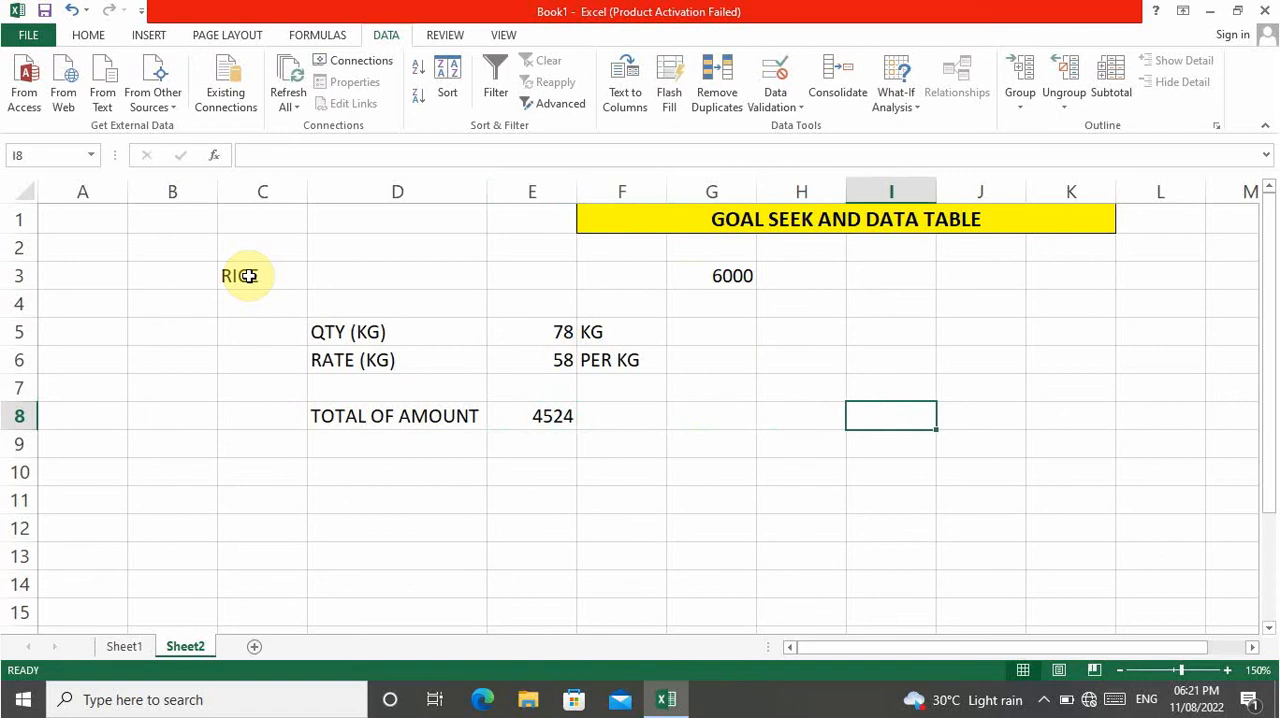
key(Up)
key(Up)
key(Up)
key(Left)
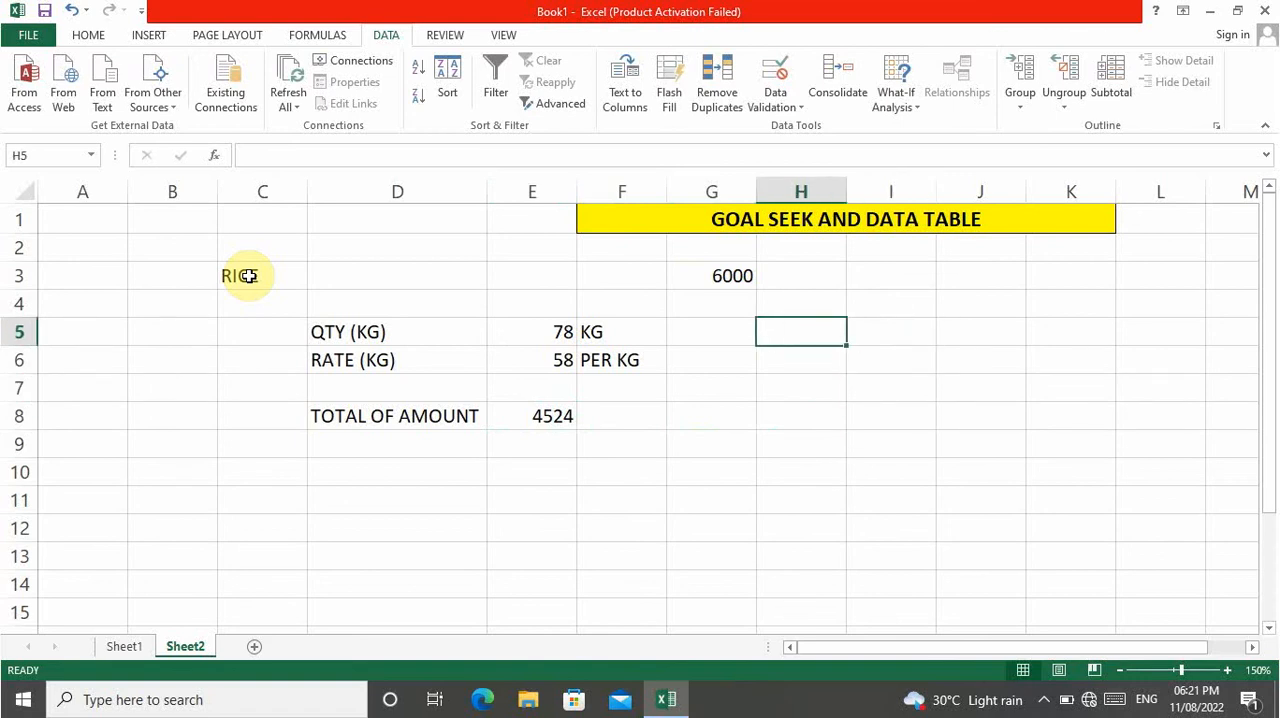
text(=)
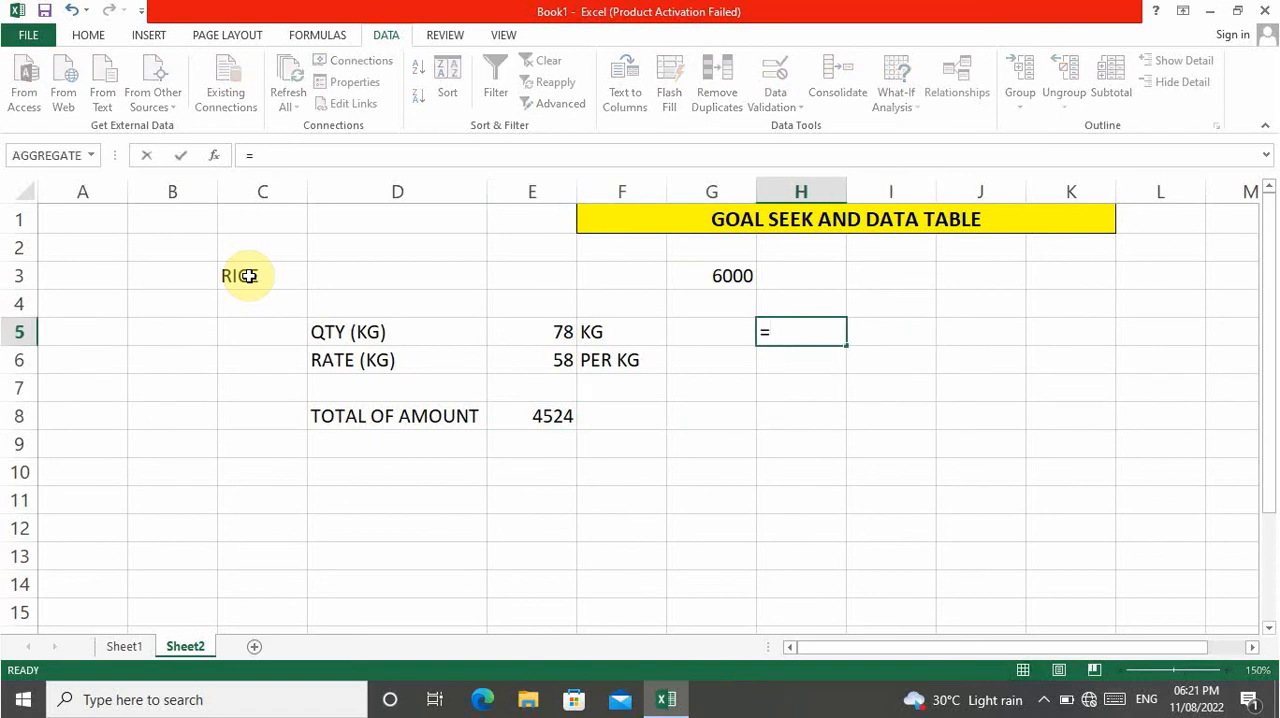
key(Up)
key(Up)
key(Left)
text(-)
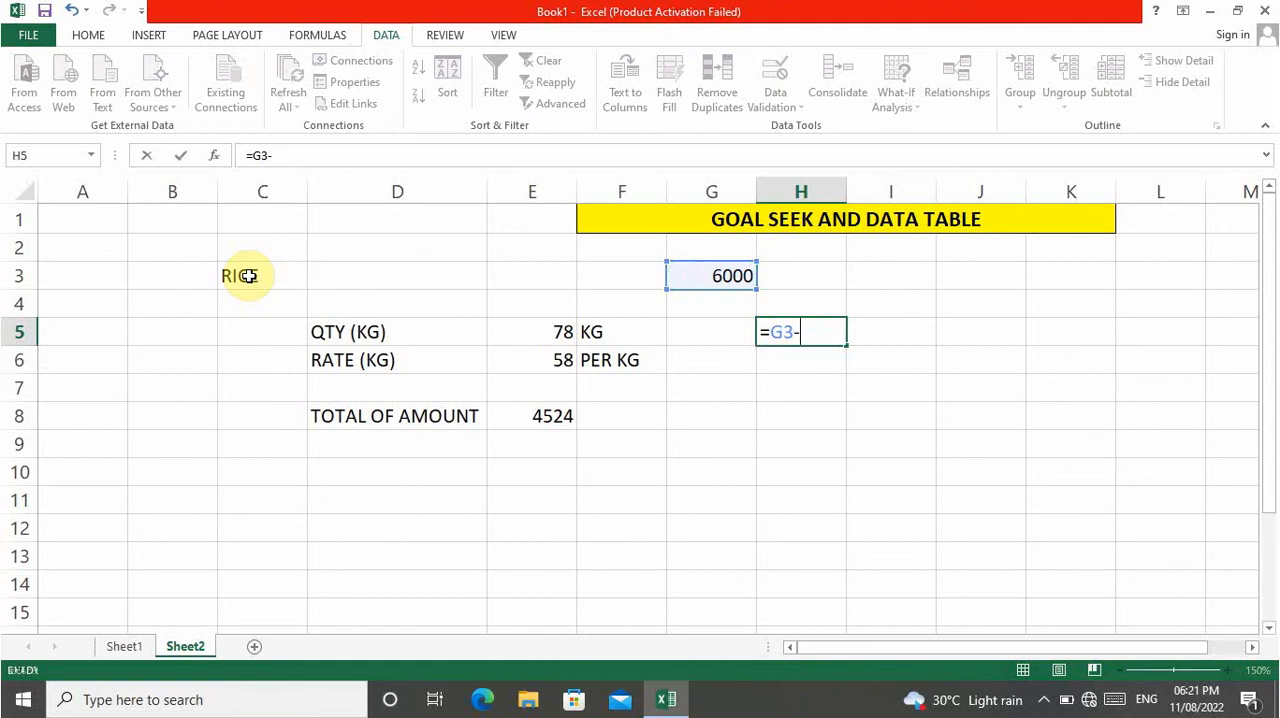
key(Left)
key(Left)
key(Left)
key(Down)
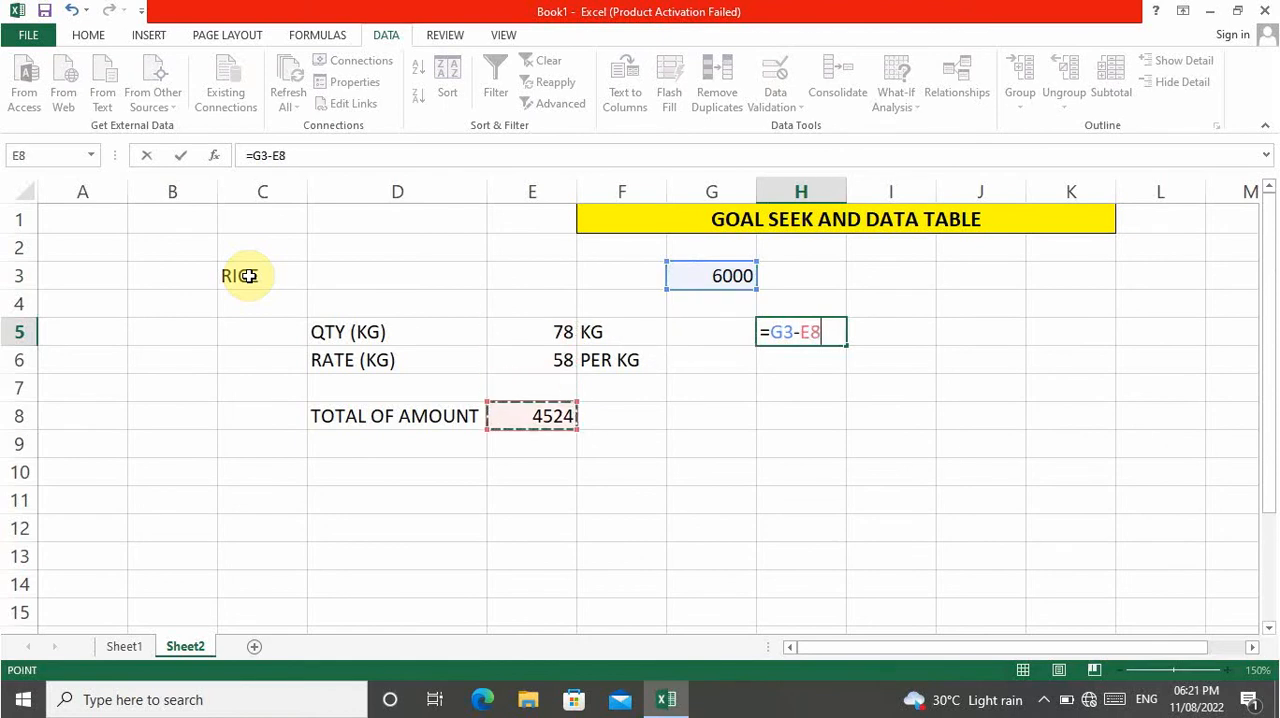
key(Return)
key(Up)
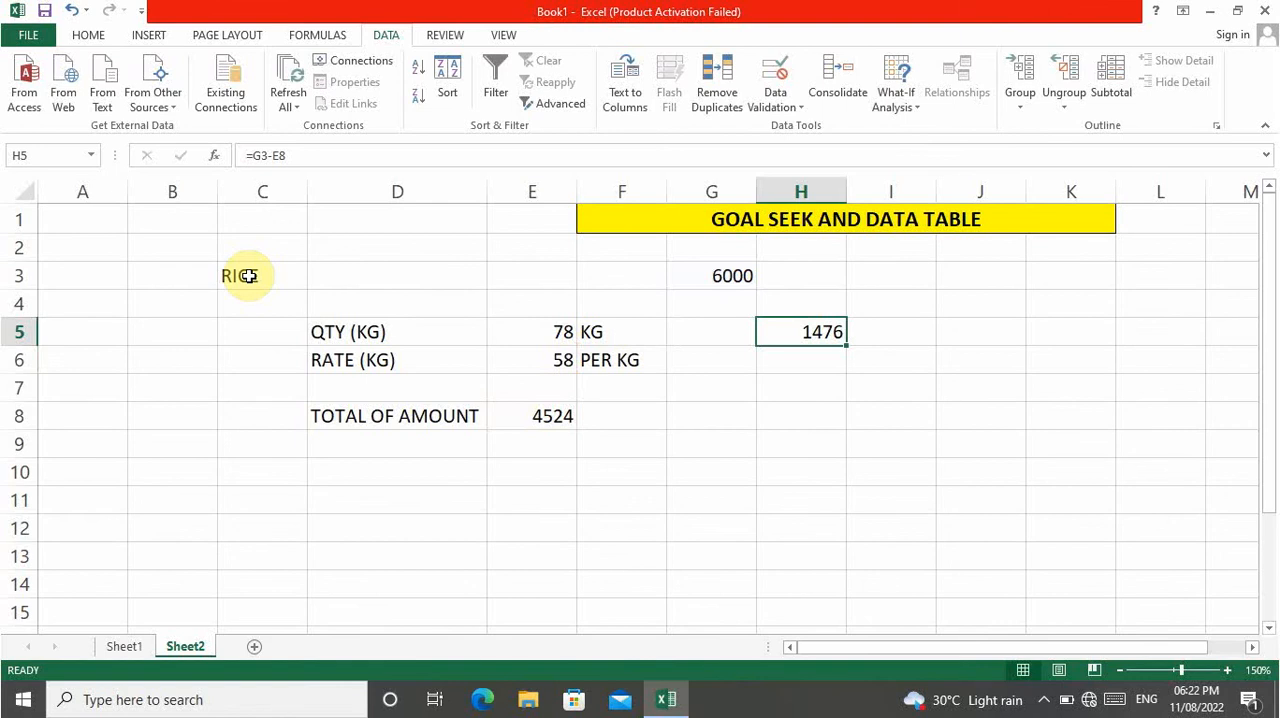
Run Goal Seek on the total in E8 with target value 6000 by changing the quantity in E5, and discard the result.
key(Left)
key(Left)
key(Down)
key(Down)
key(Down)
key(Left)
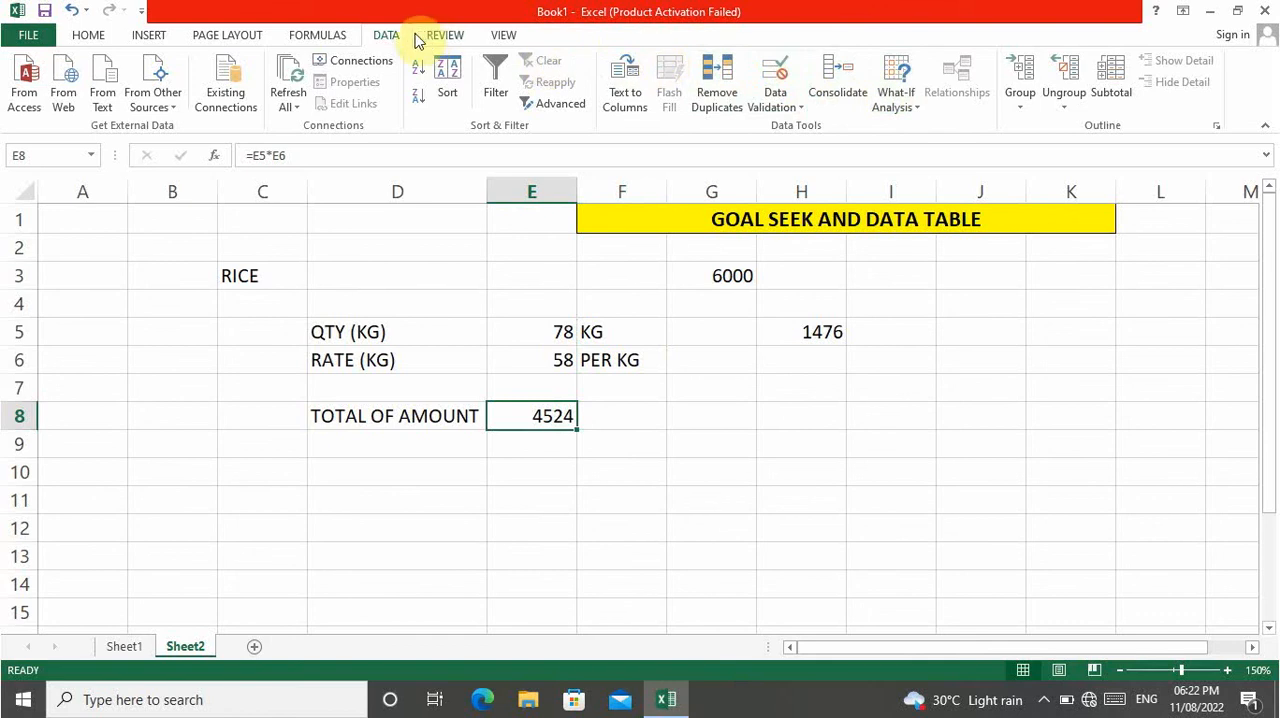
click(897, 108)
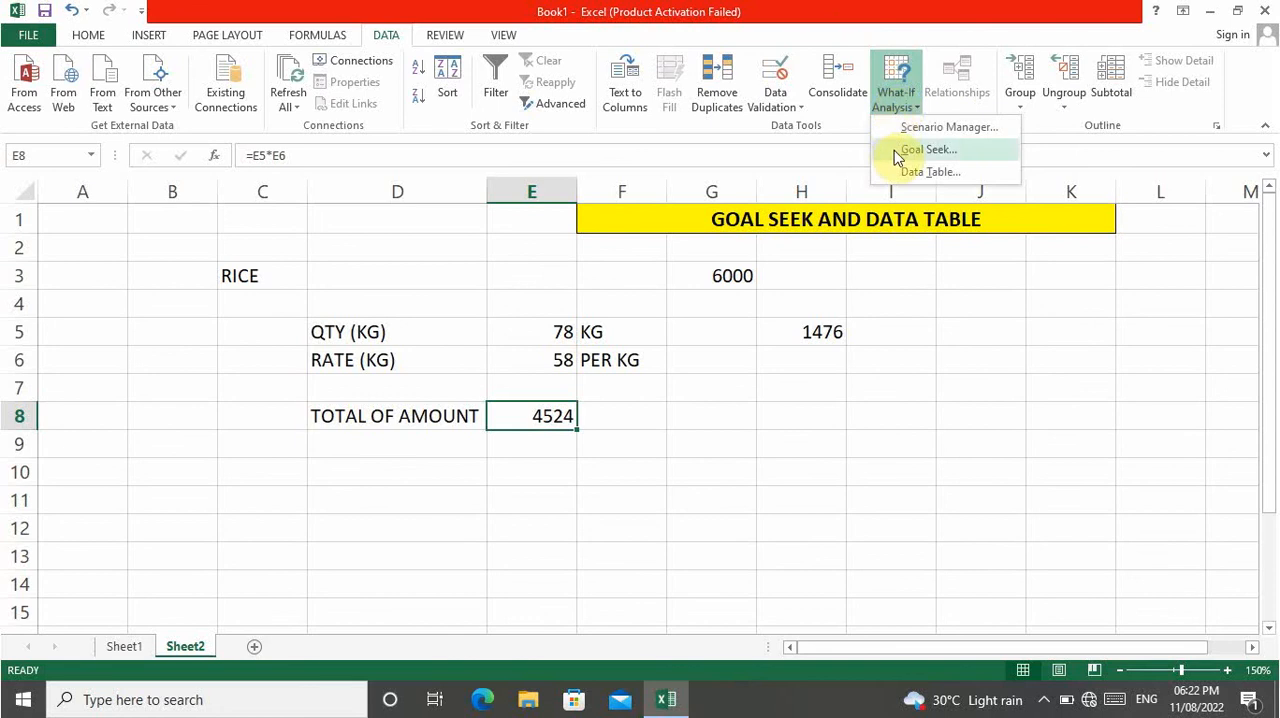
click(895, 150)
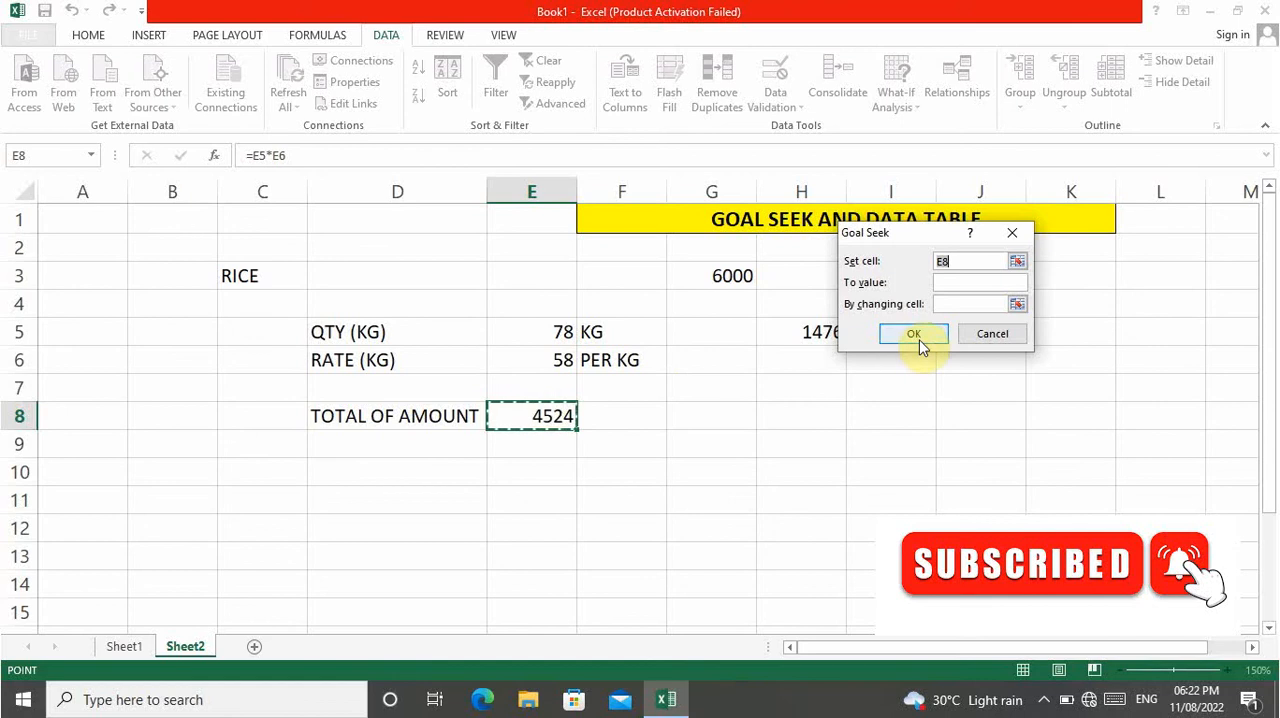
click(958, 280)
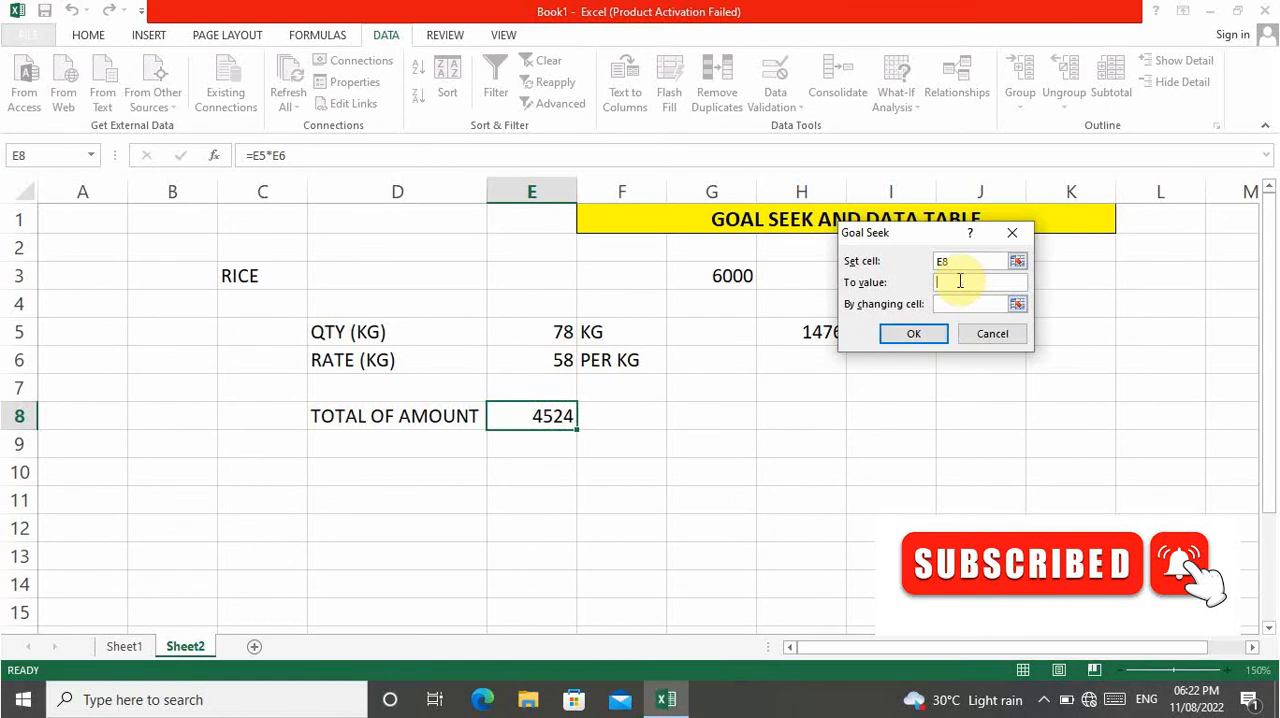
text(6000)
click(960, 303)
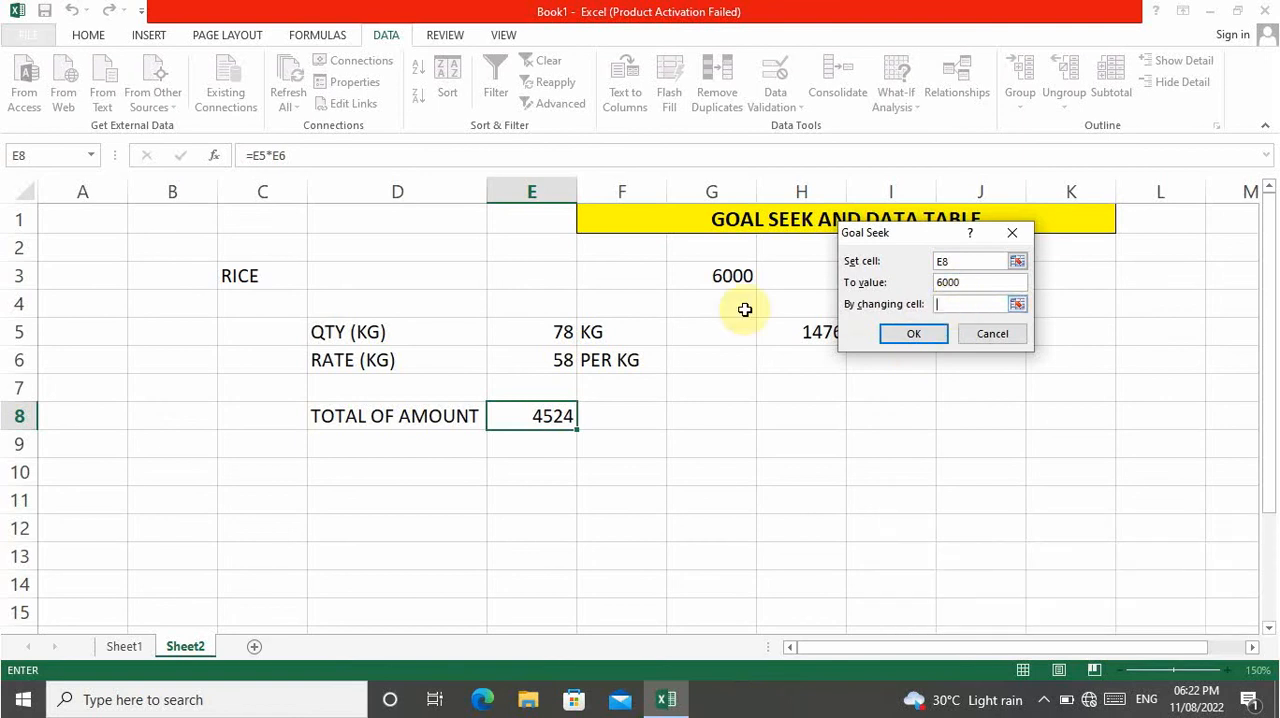
click(544, 335)
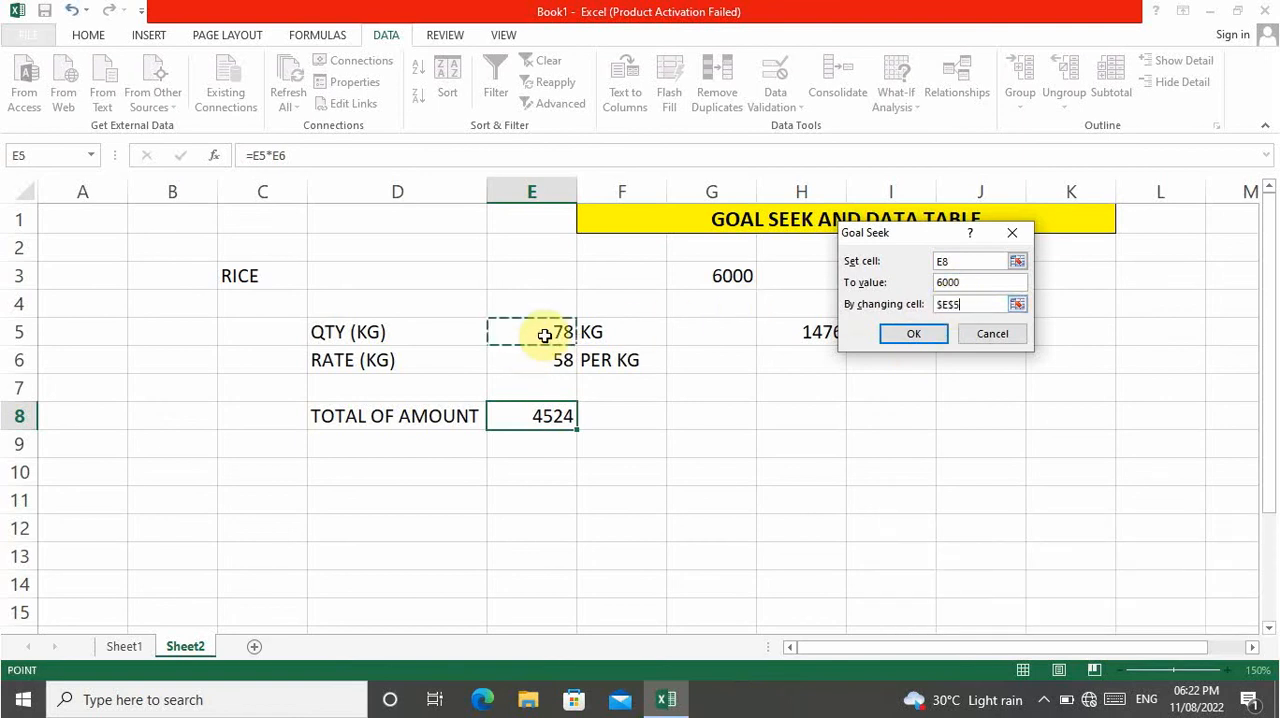
click(916, 342)
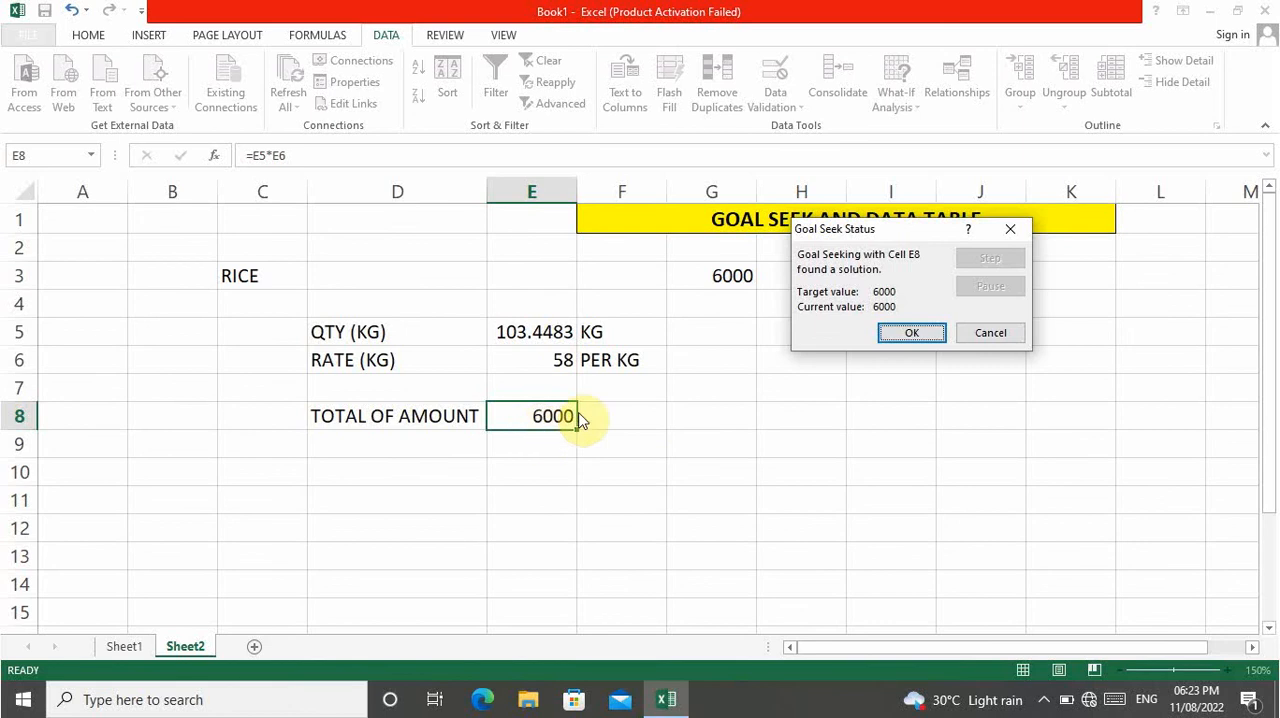
click(985, 334)
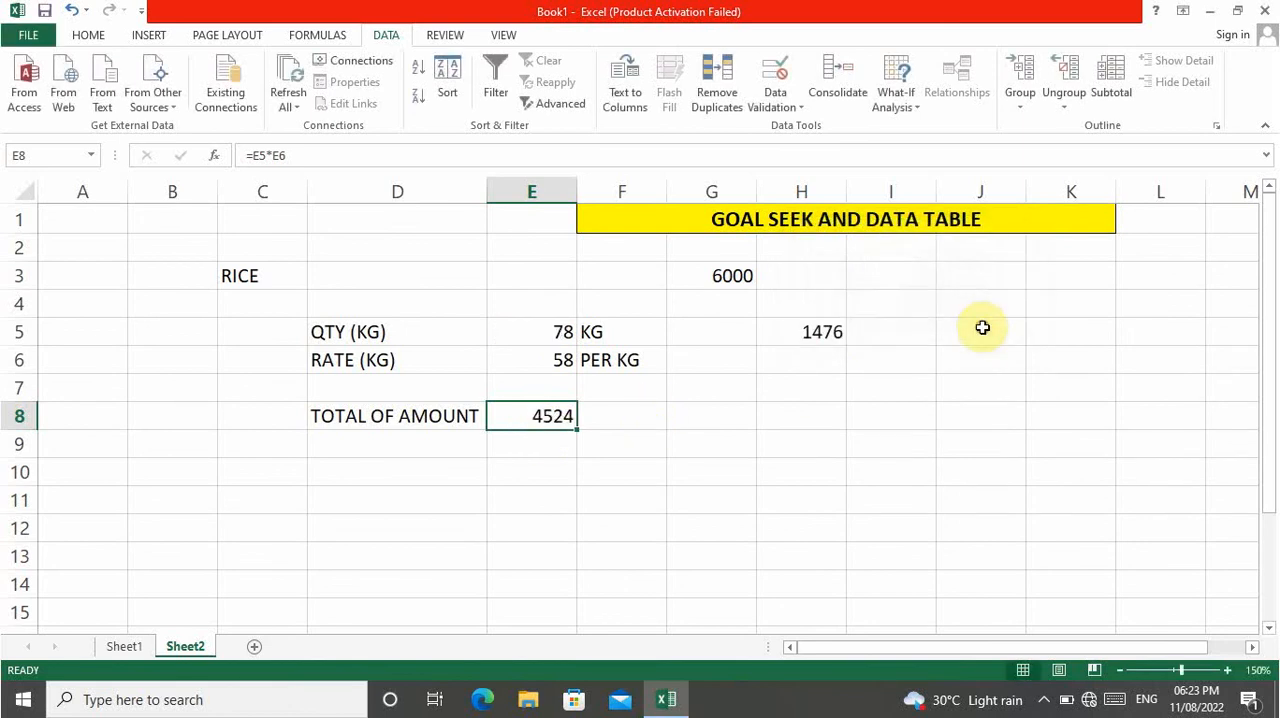
Enter the heading QTY in cell G9 for the data table's quantity column.
click(762, 449)
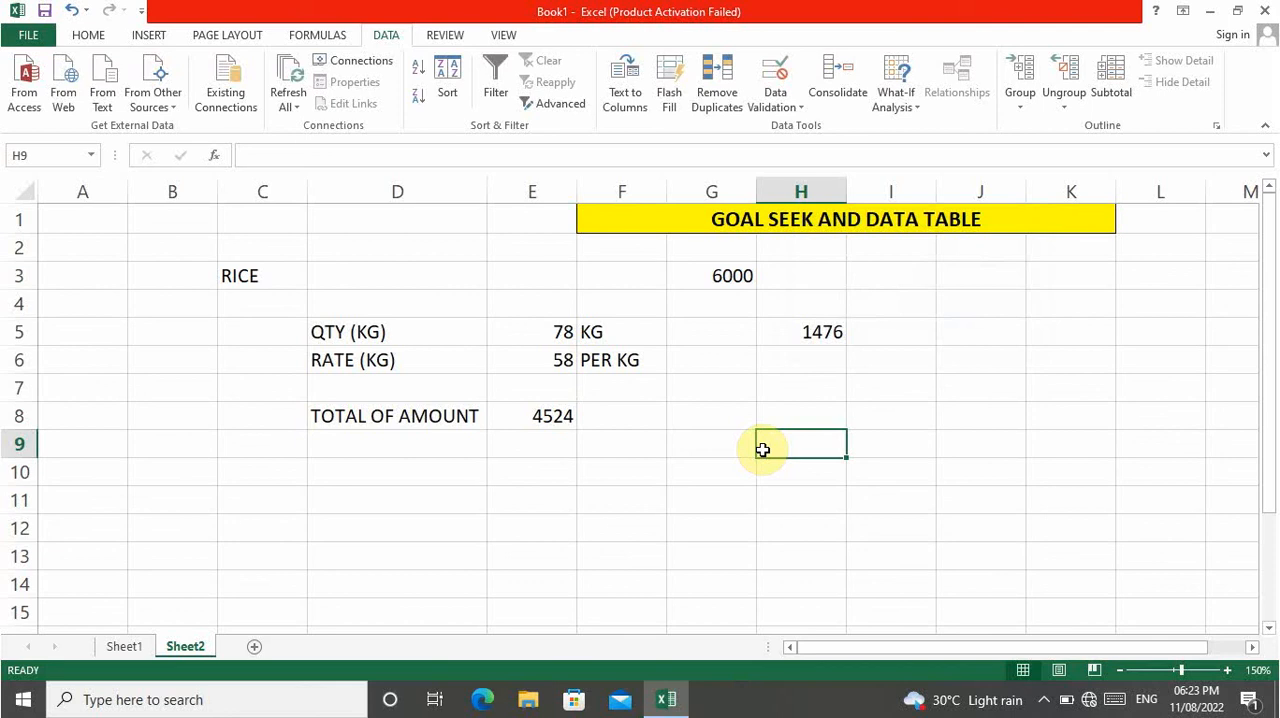
key(Left)
text(QTY)
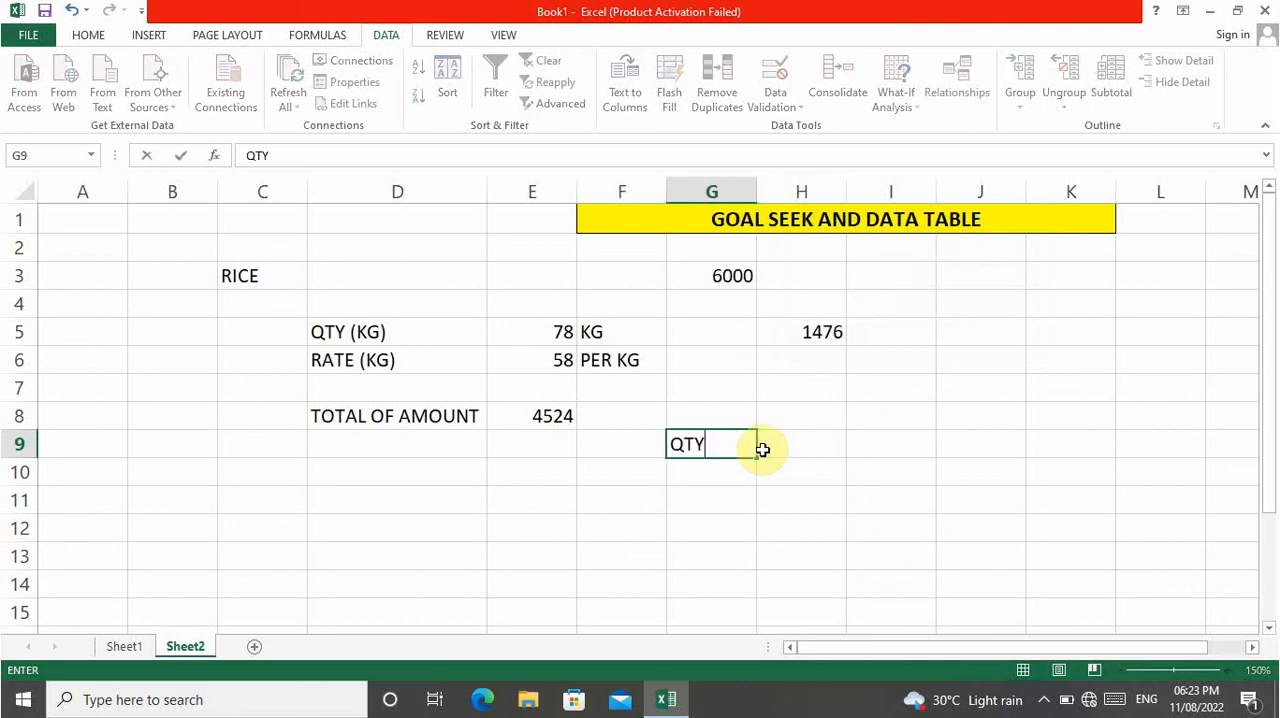
key(Return)
Enter the trial quantities 66, 77, 88, 45 and 44 in cells G11 to G15.
key(Down)
key(Right)
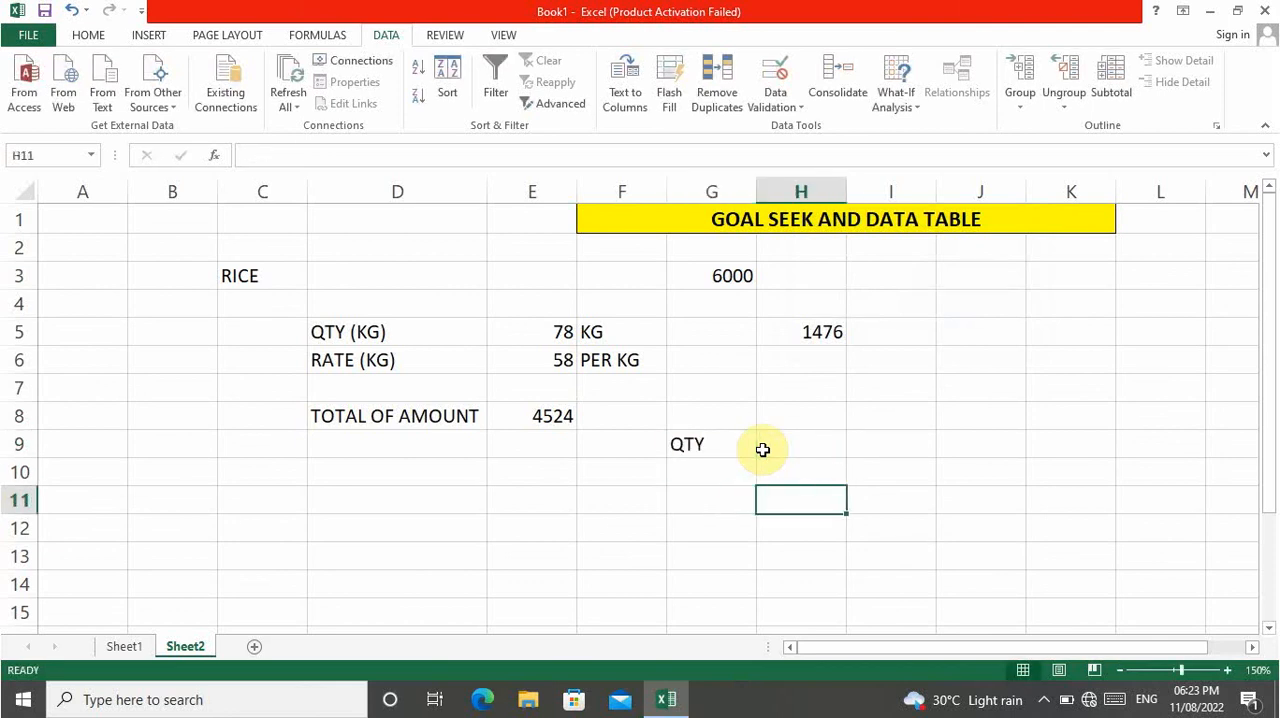
key(Left)
text(66)
key(Return)
text(77)
key(Return)
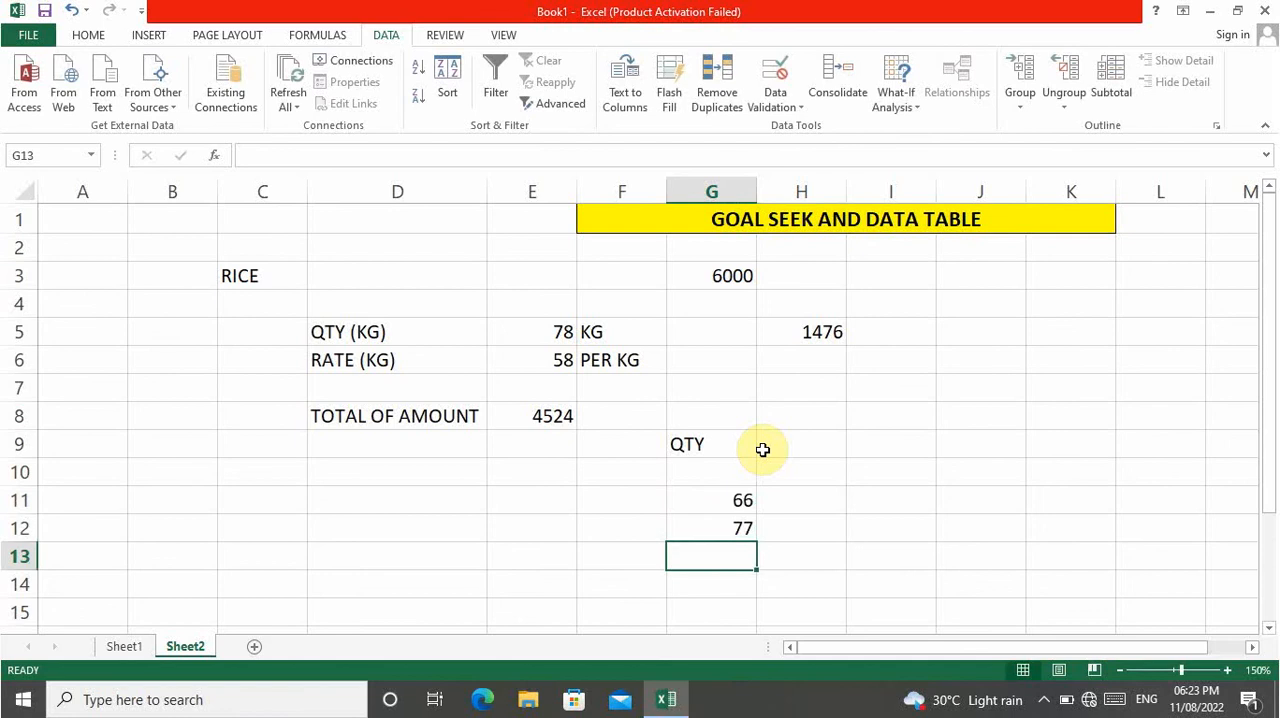
text(88)
key(Return)
text(45)
key(Return)
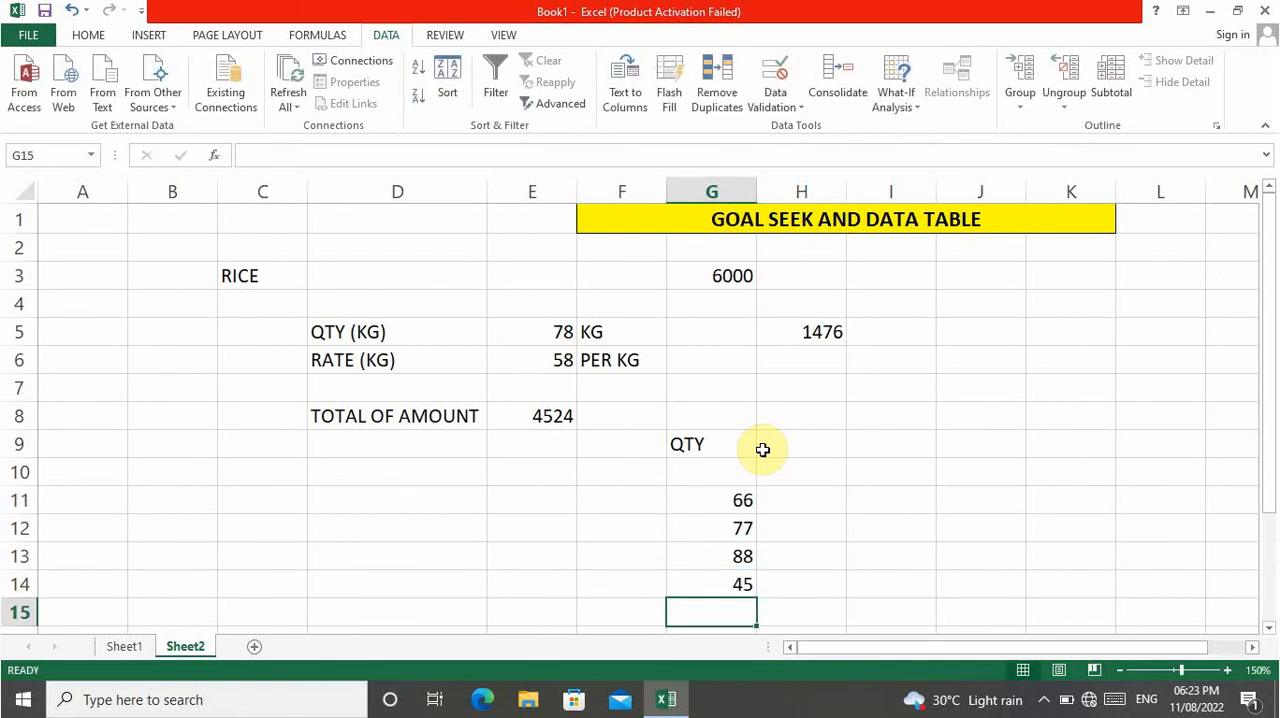
text(44)
key(Right)
Link cell H10 to the total amount with the formula =E8.
key(Up)
key(Up)
key(Up)
key(Up)
key(Up)
key(Up)
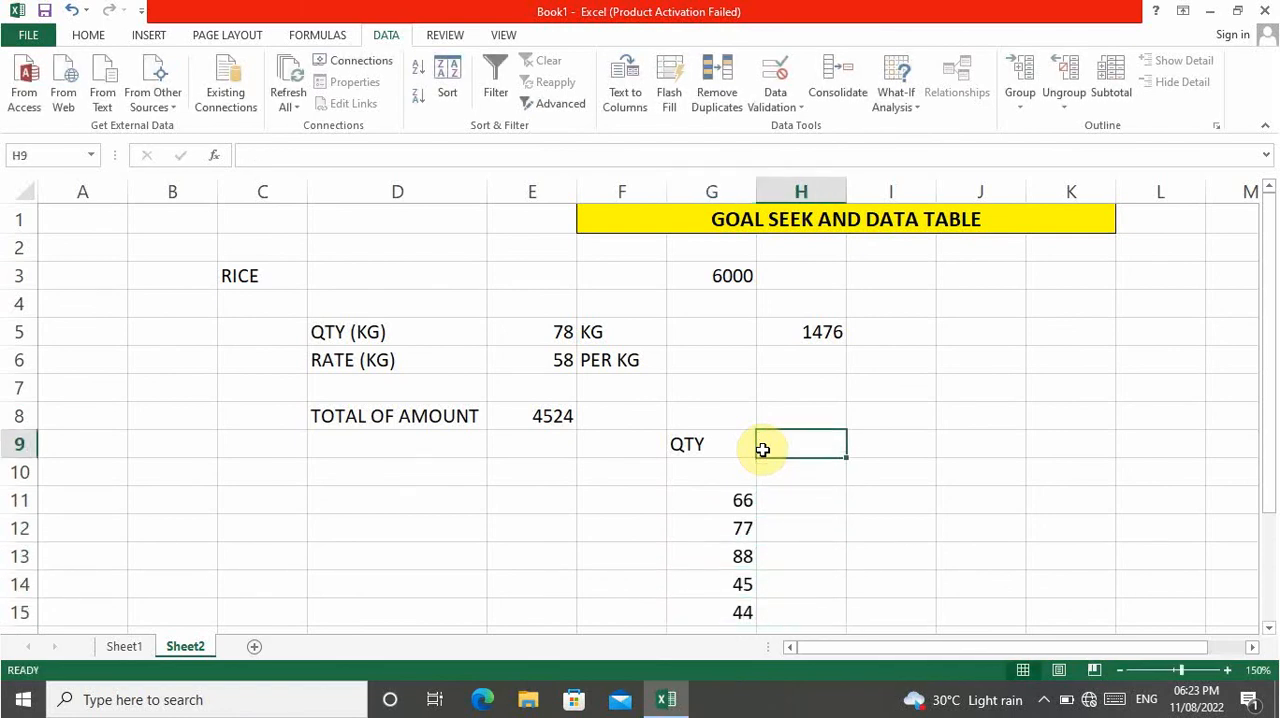
key(Down)
key(Up)
key(Up)
key(Down)
key(Down)
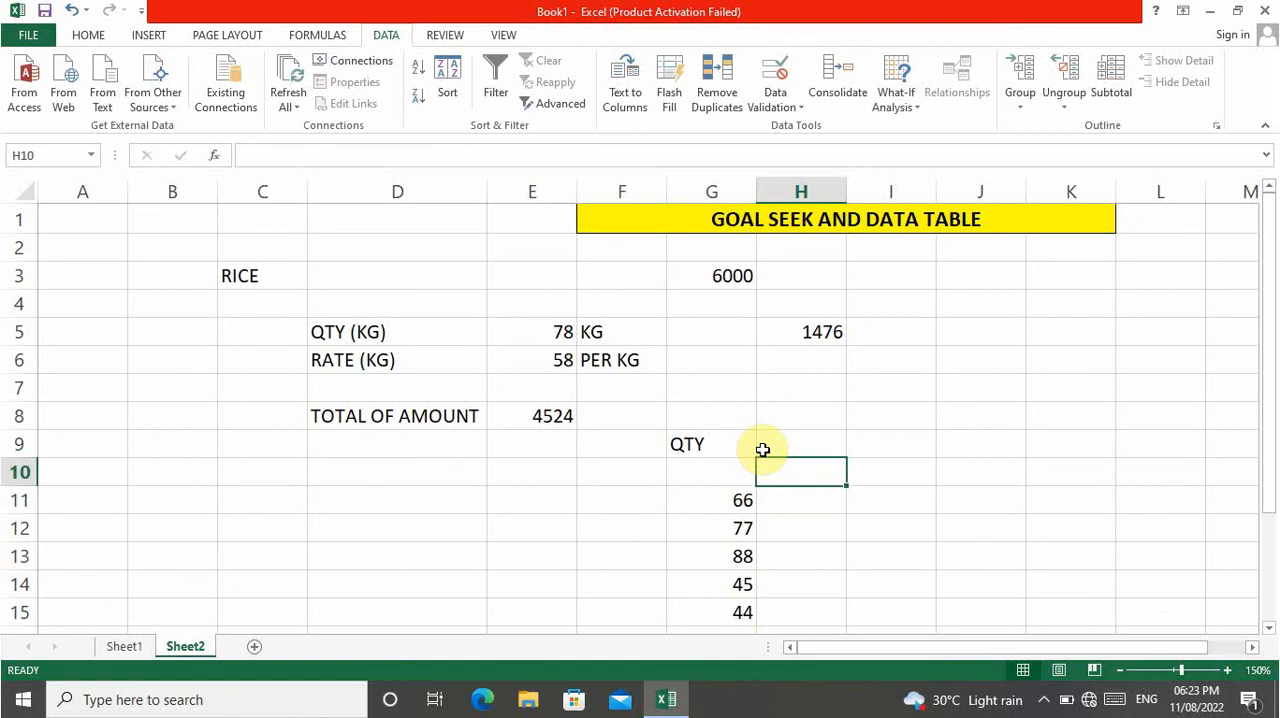
text(=)
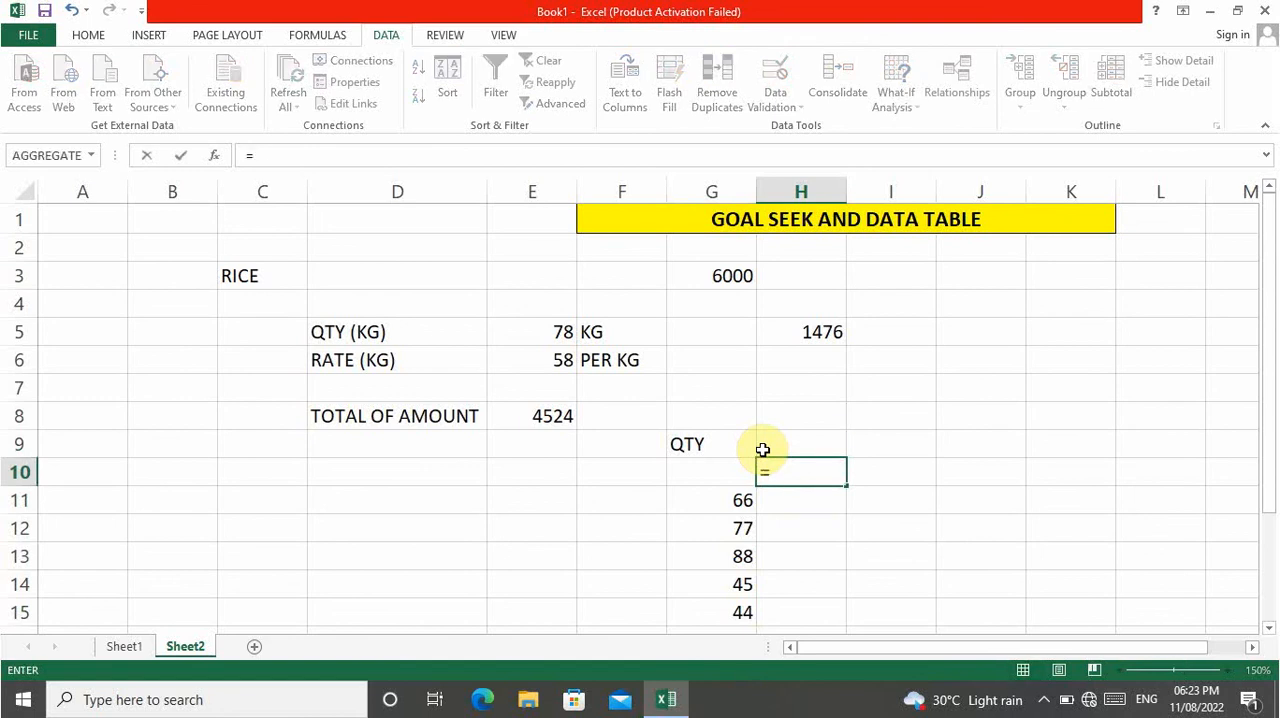
key(Up)
key(Left)
key(Left)
key(Left)
key(Up)
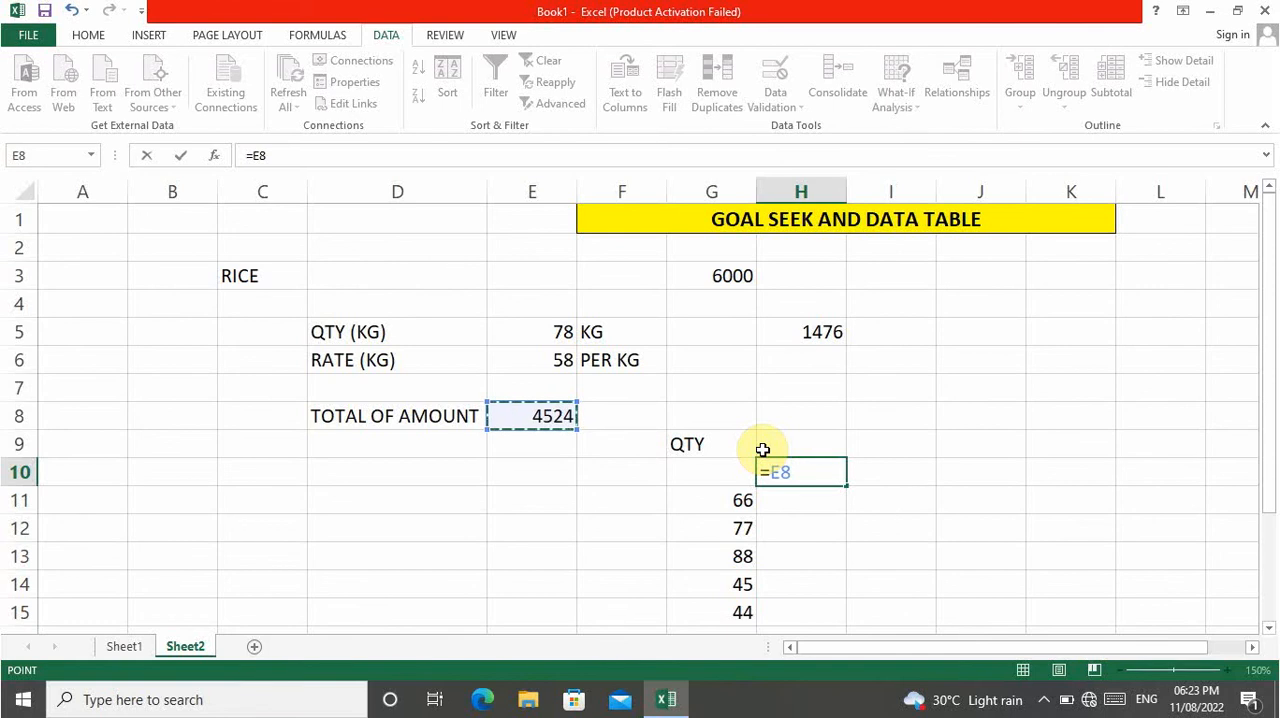
key(Return)
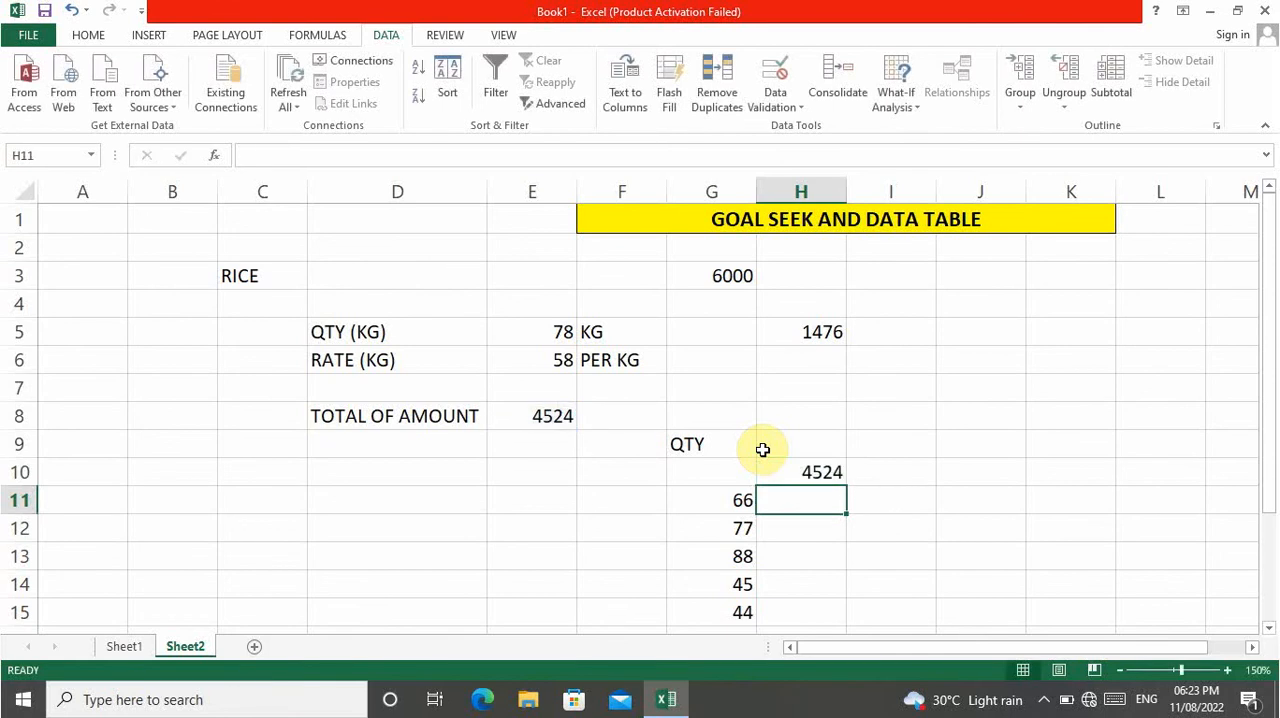
key(Up)
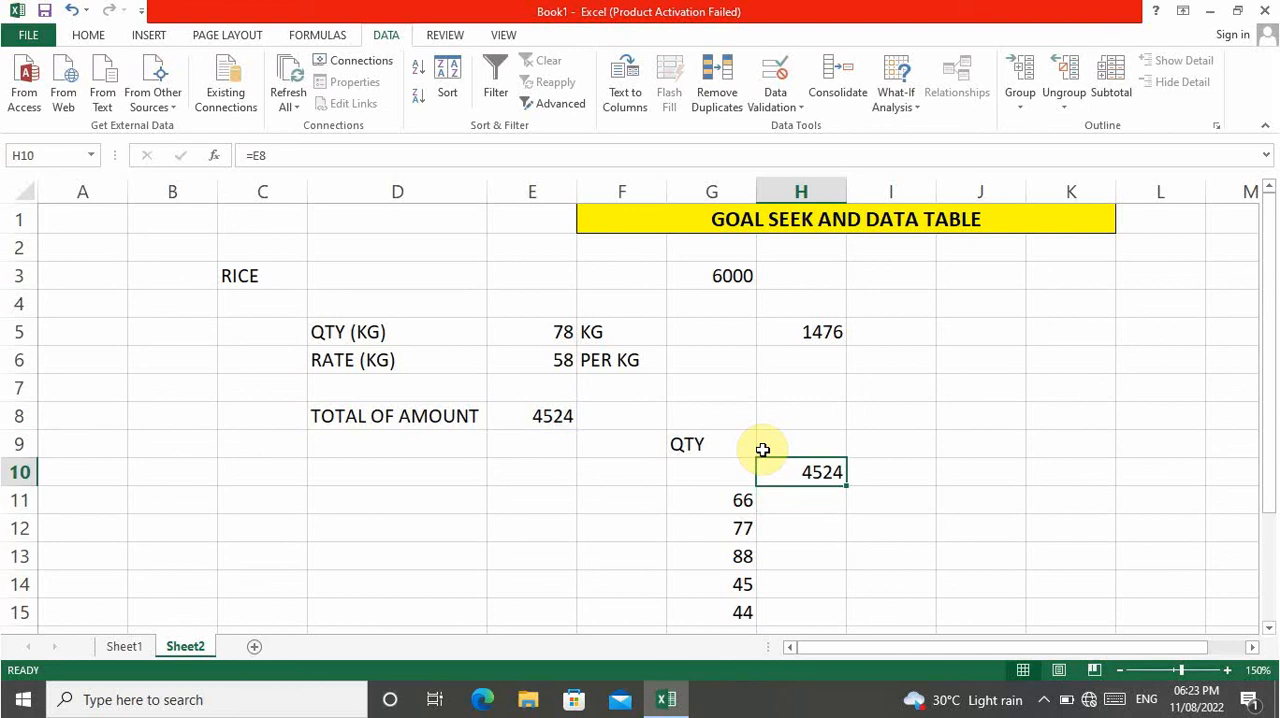
Create a one-variable data table over G10:H15 with the quantity in E5 as the column input cell.
key(Left)
key(shift+Right)
key(shift+Down)
key(shift+Down)
key(shift+Down)
key(shift+Down)
key(shift+Down)
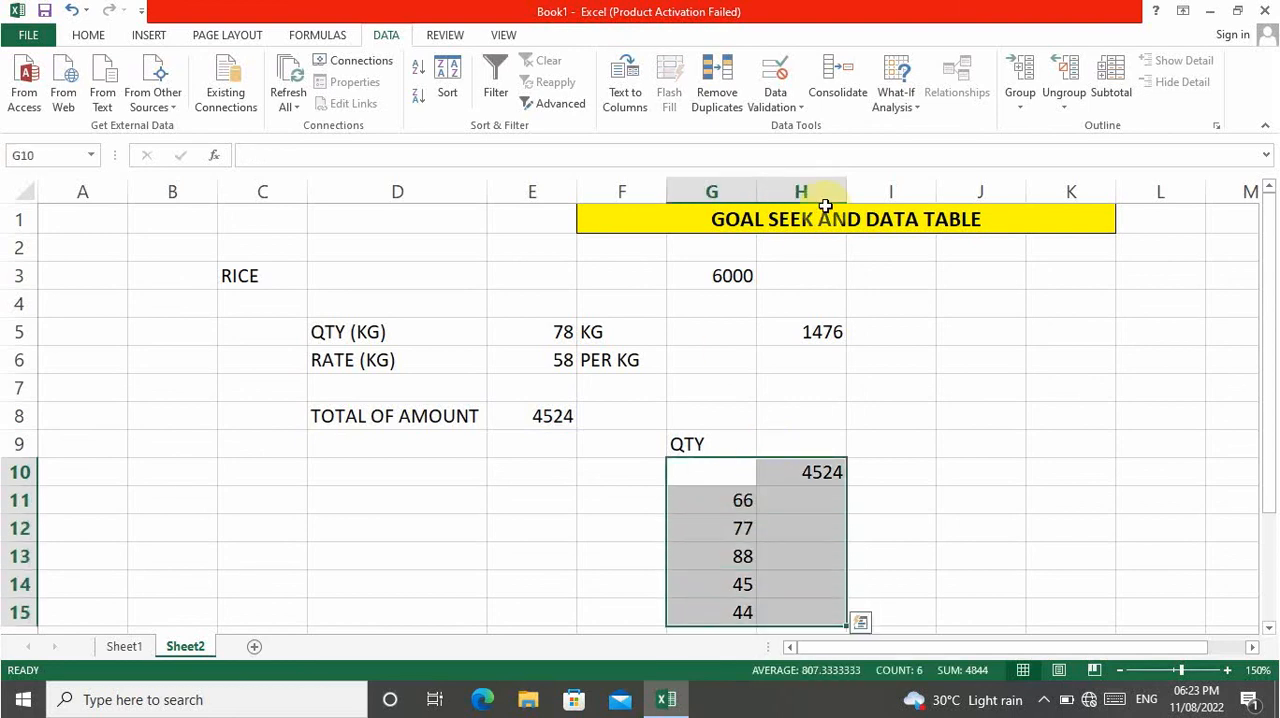
click(908, 95)
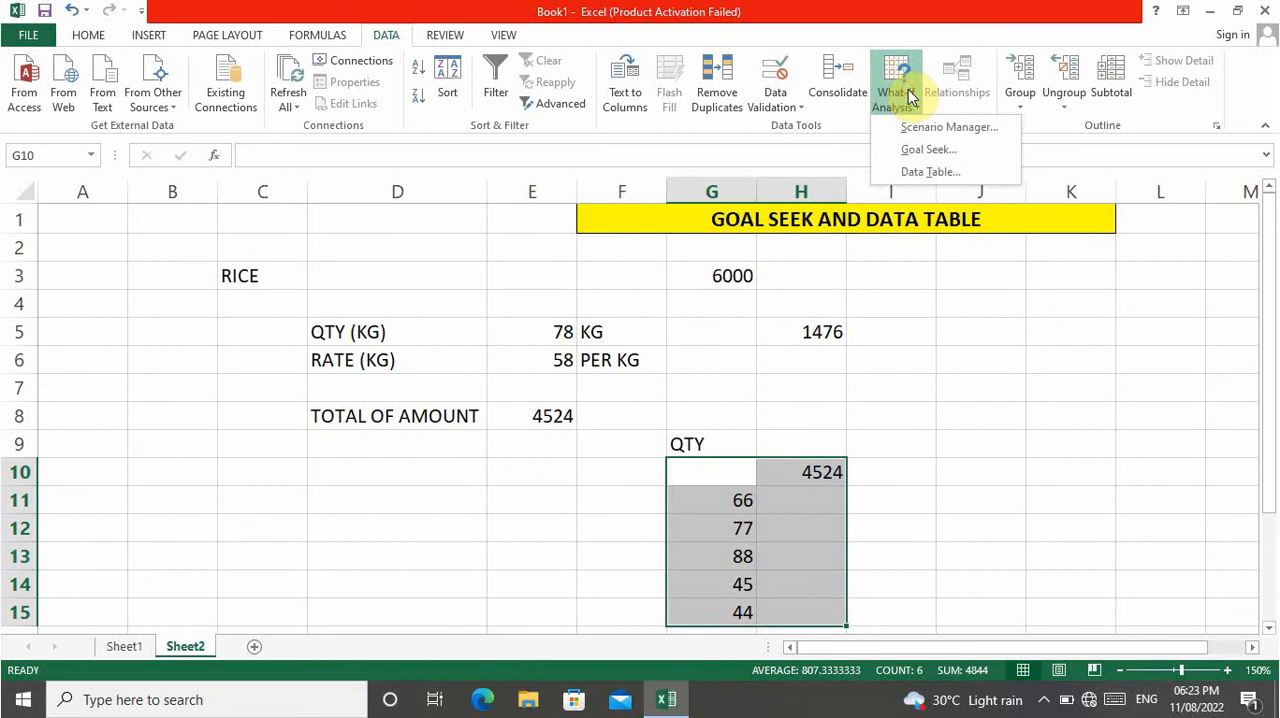
click(908, 174)
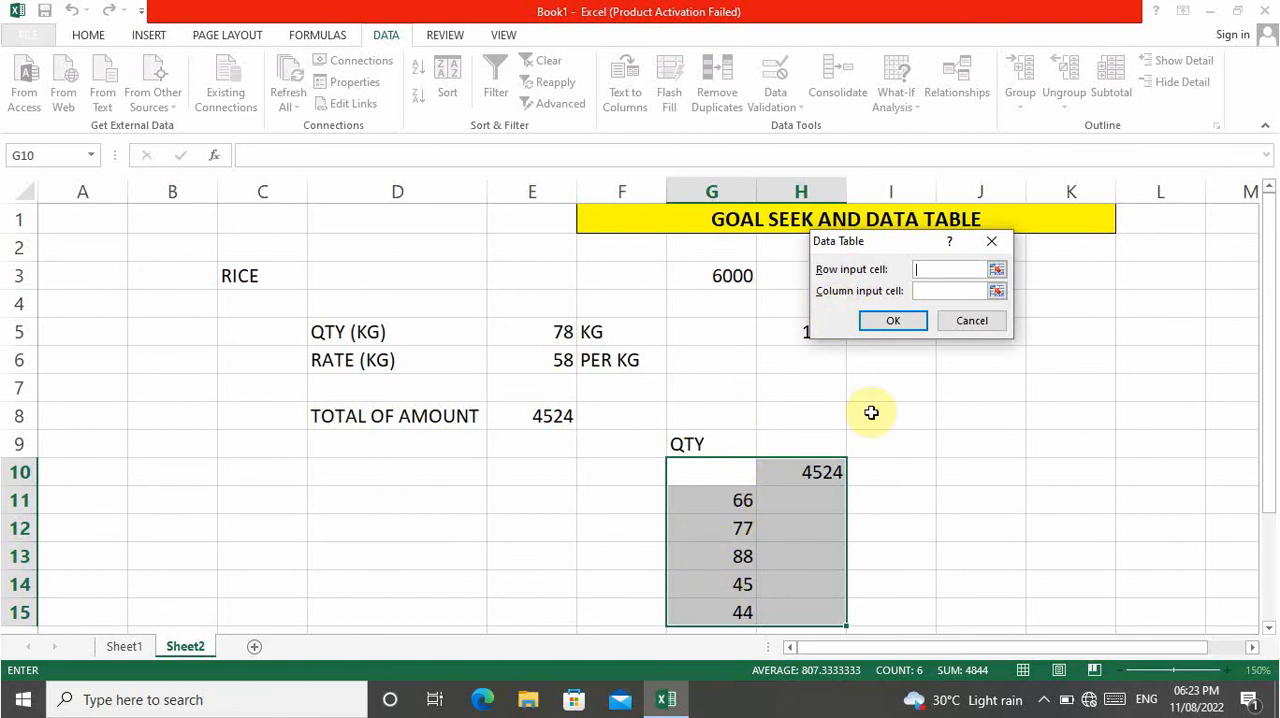
click(950, 290)
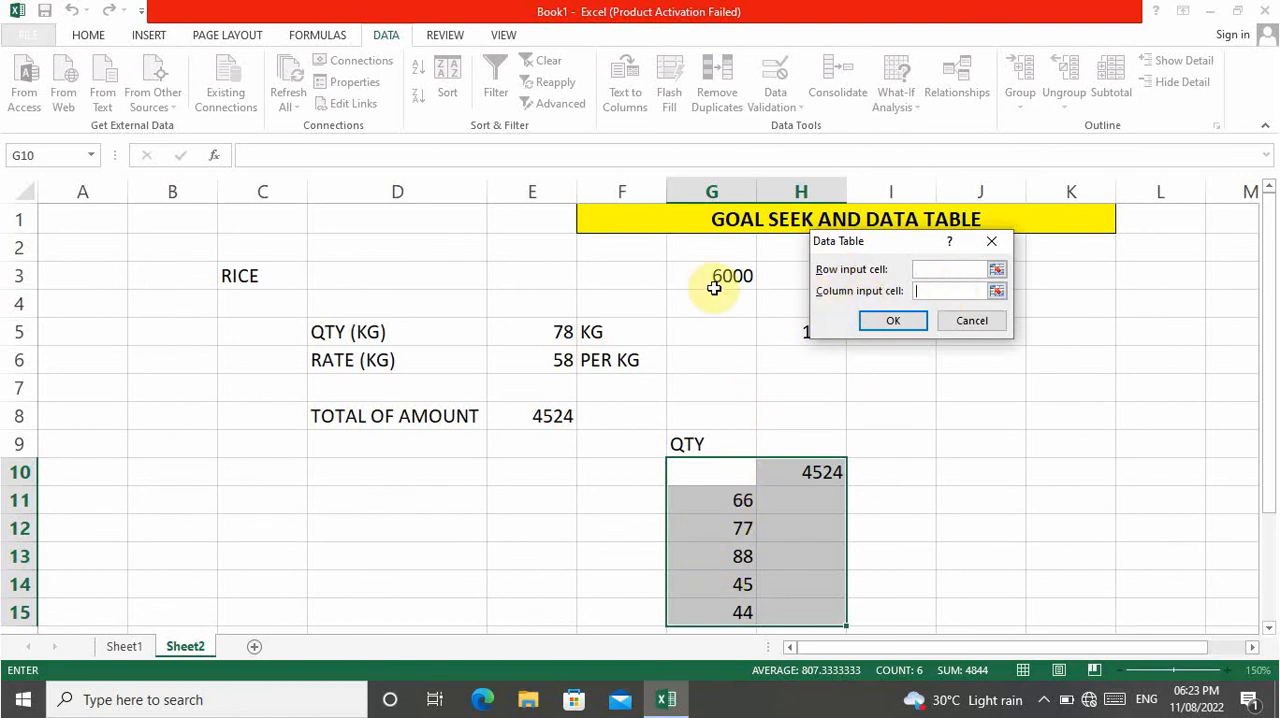
click(540, 331)
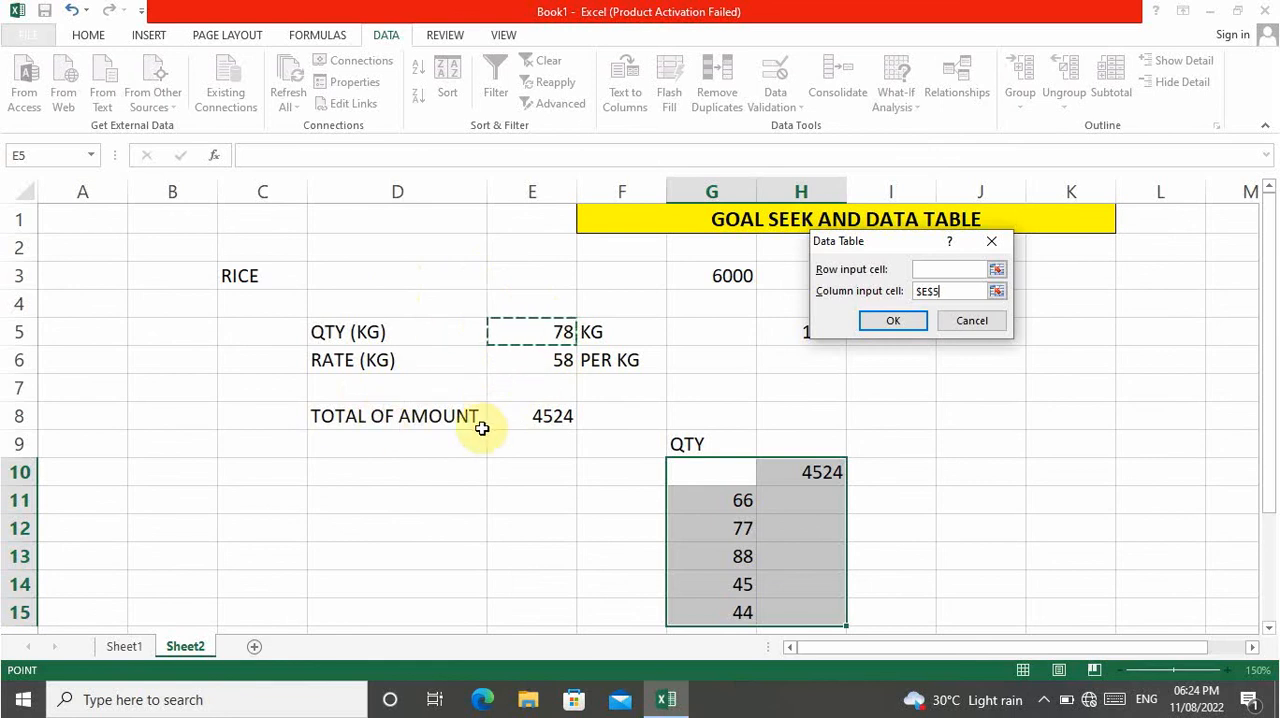
click(889, 322)
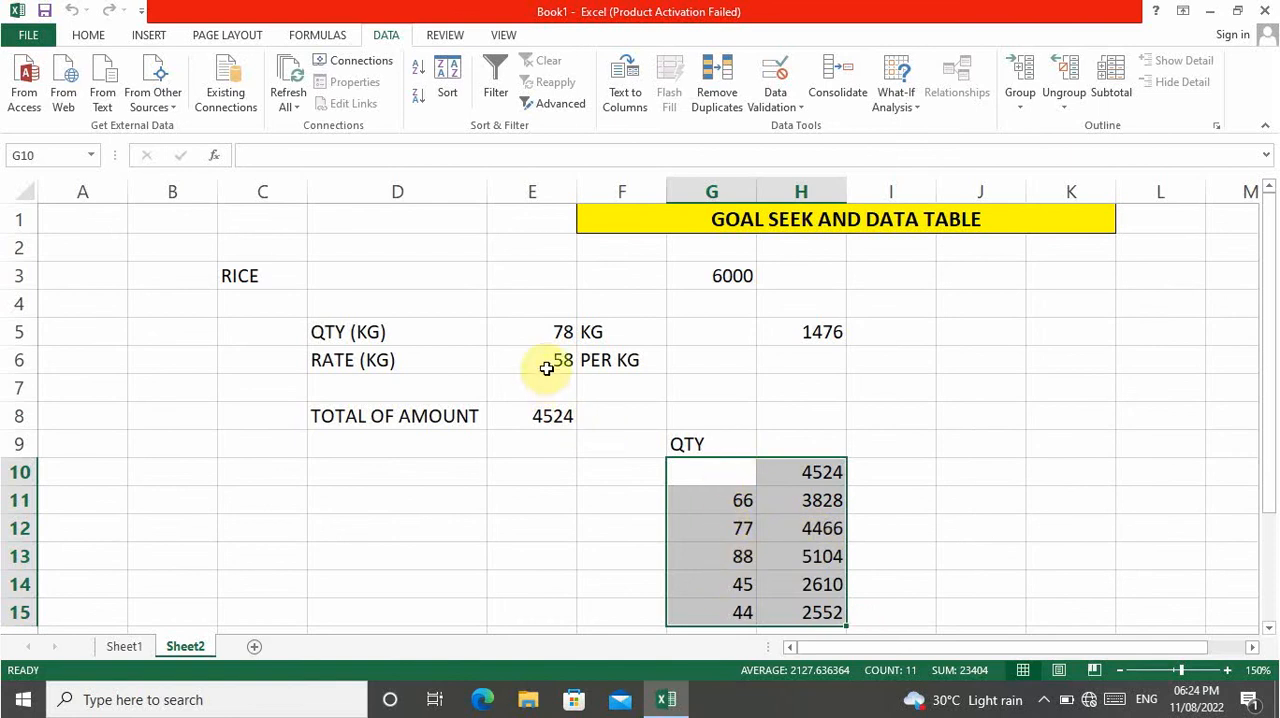
Cross-check the data table's first result in cell J7 with the formula =G11*E6.
click(960, 385)
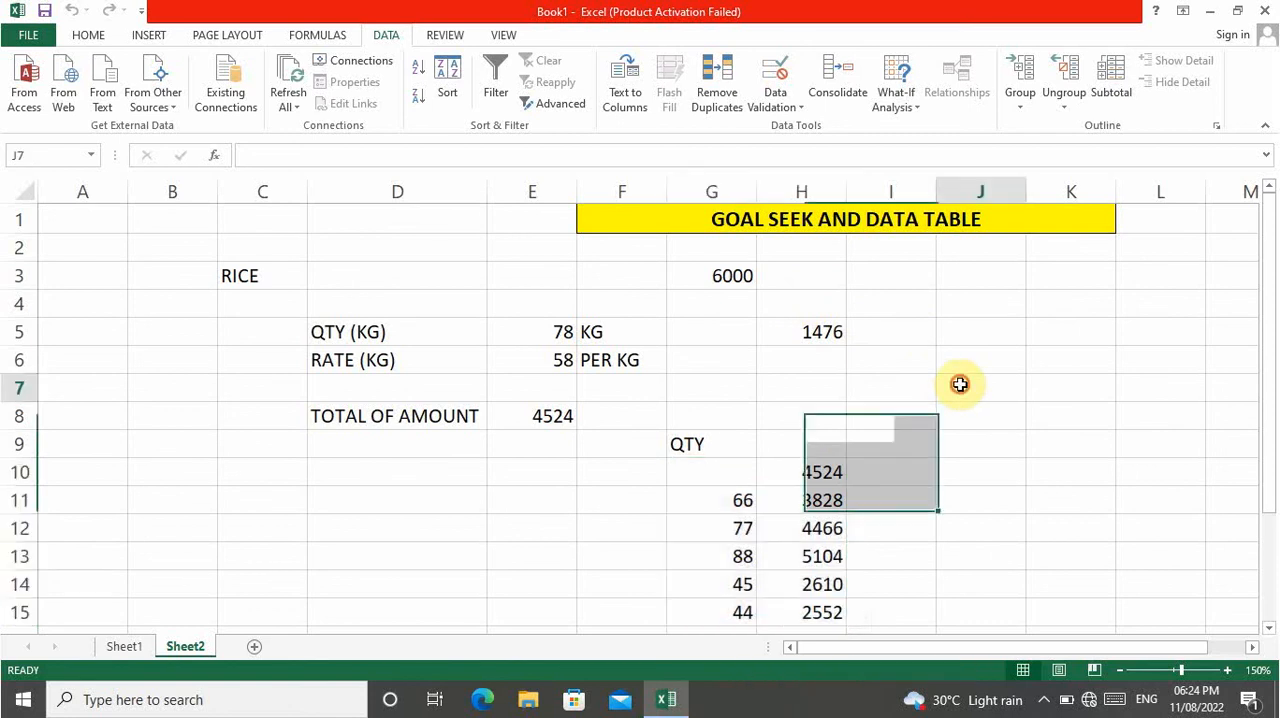
text(=)
key(Left)
key(Left)
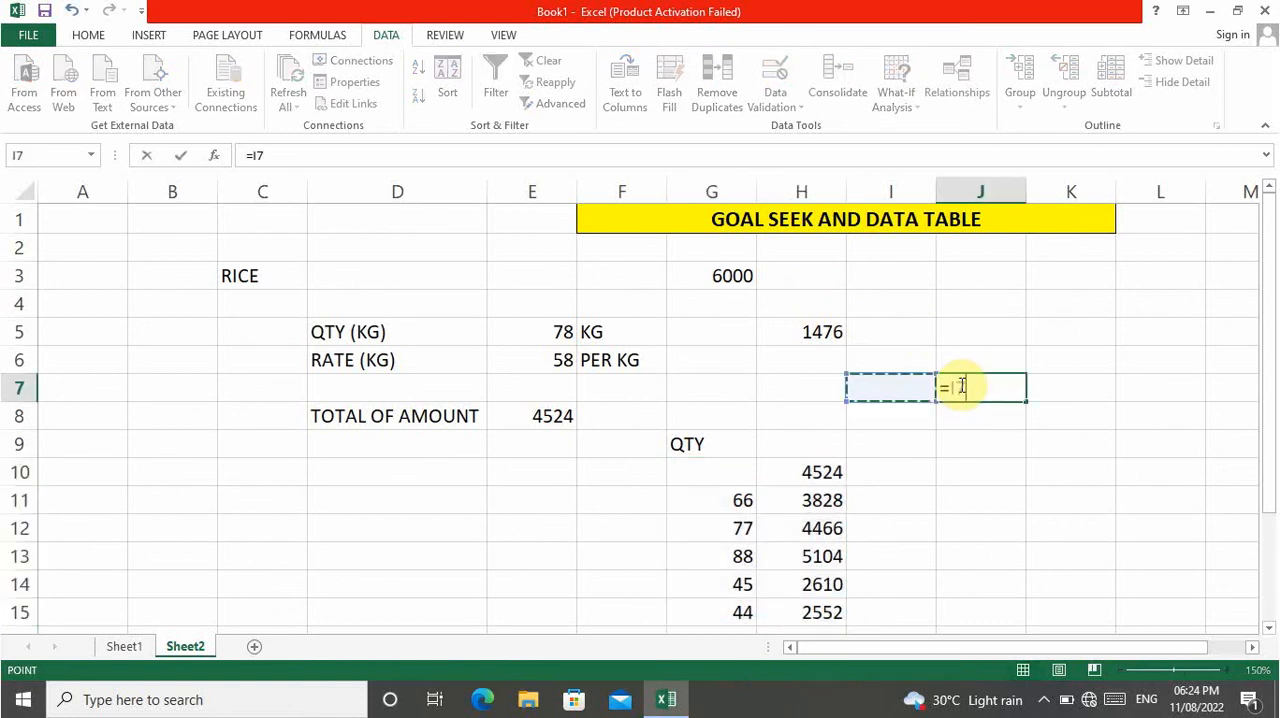
key(Down)
key(Down)
key(Down)
key(Down)
key(Left)
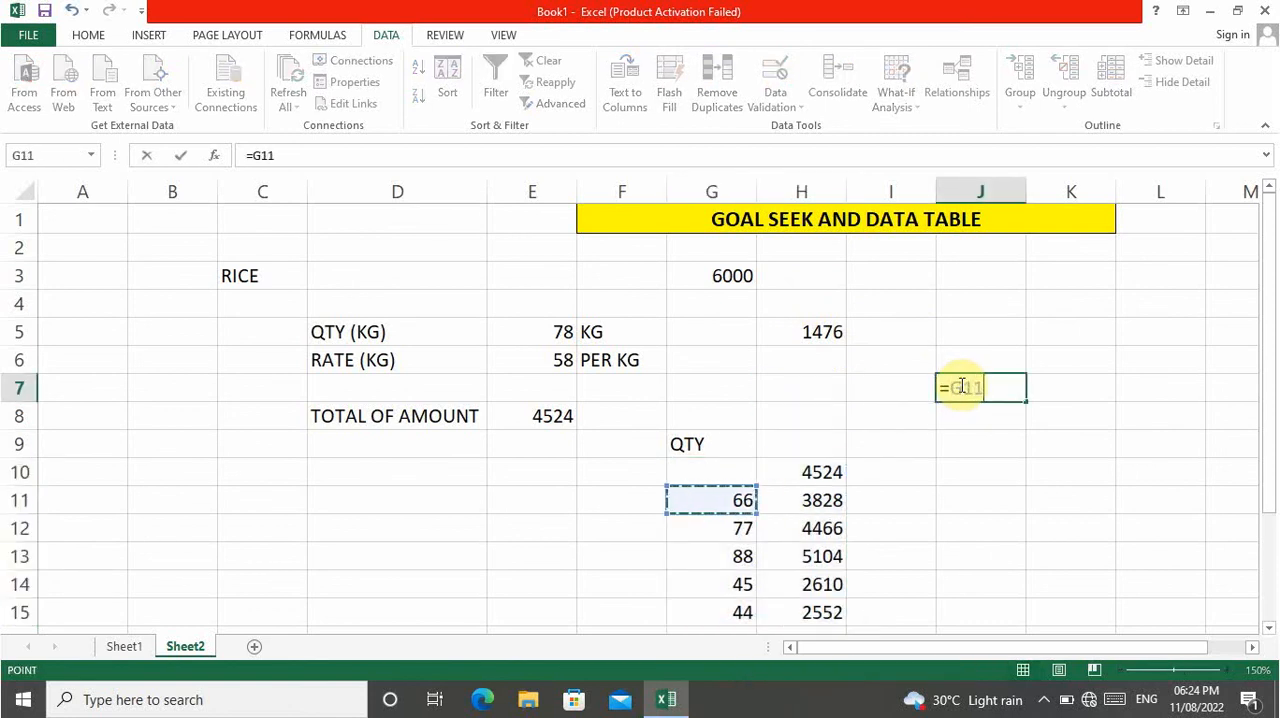
text(*)
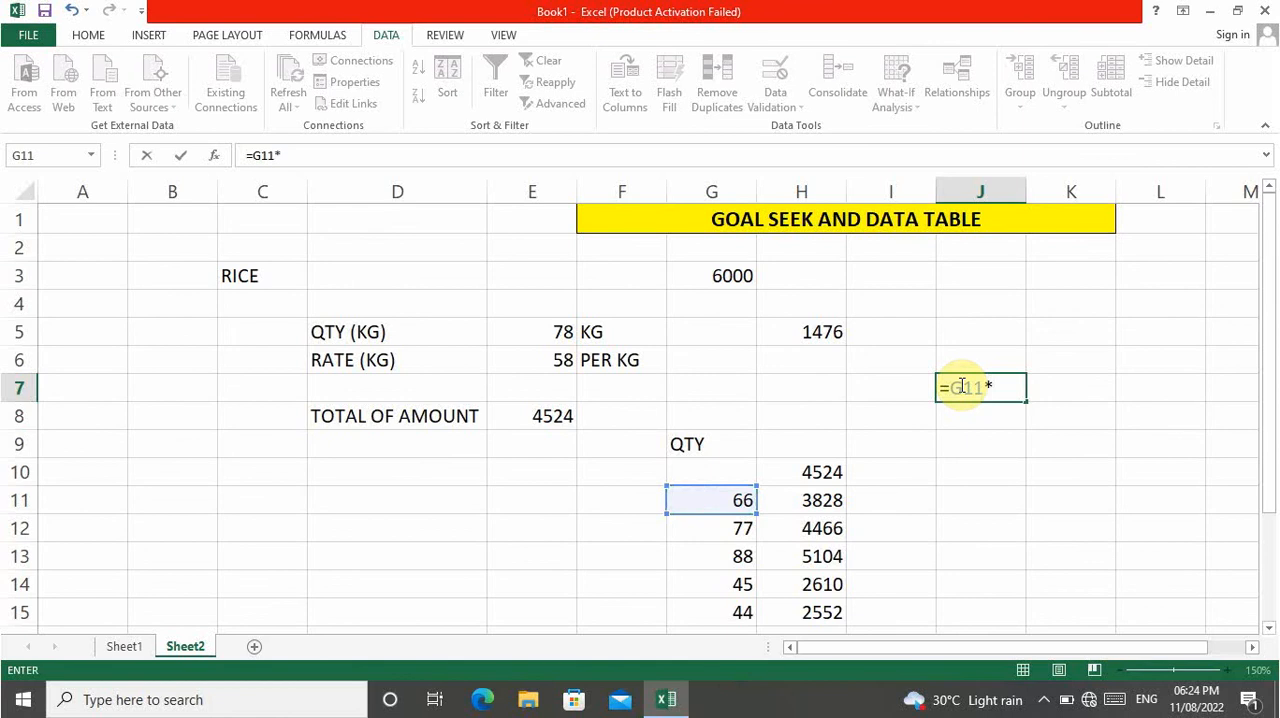
key(Left)
key(Left)
key(Left)
key(Left)
key(Left)
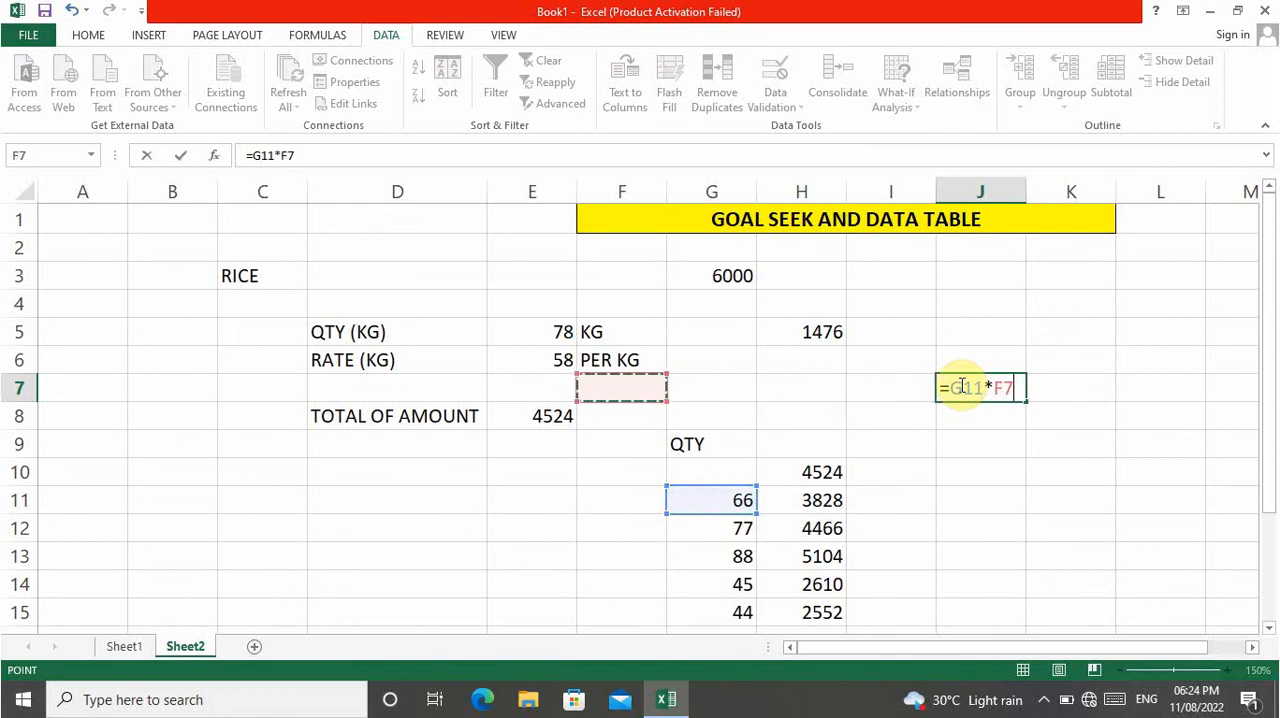
key(Up)
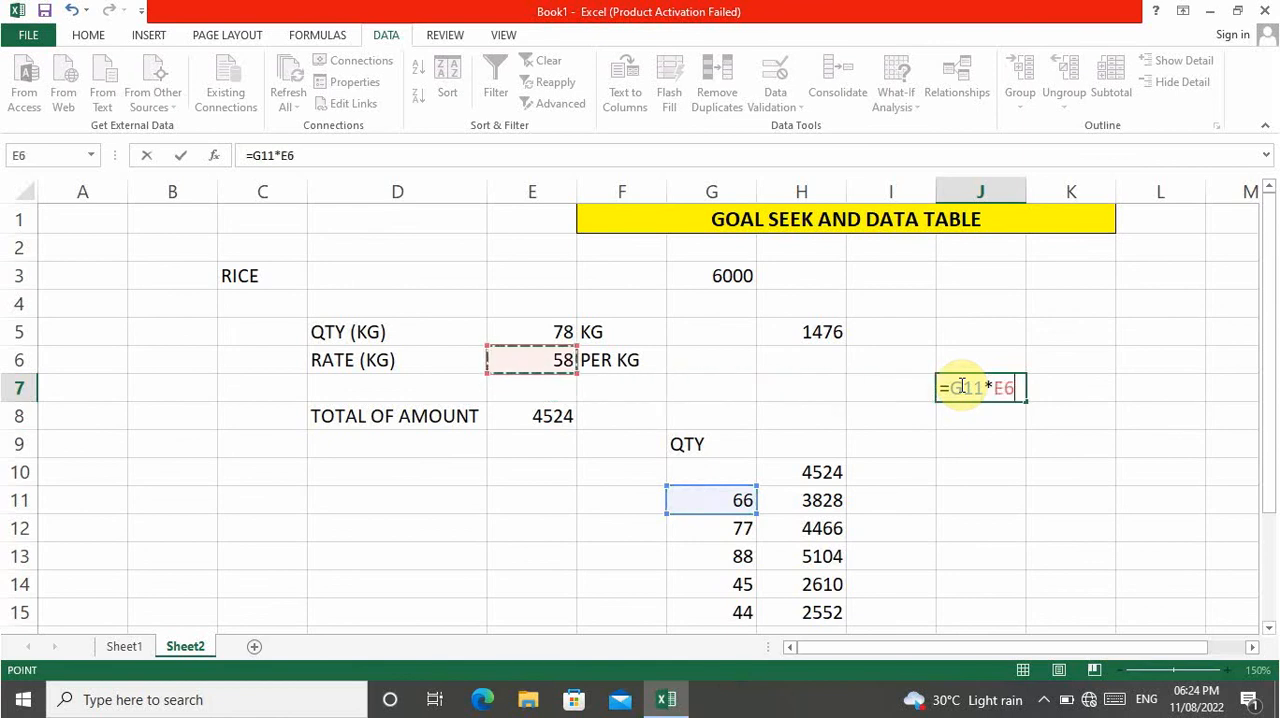
key(Return)
click(960, 386)
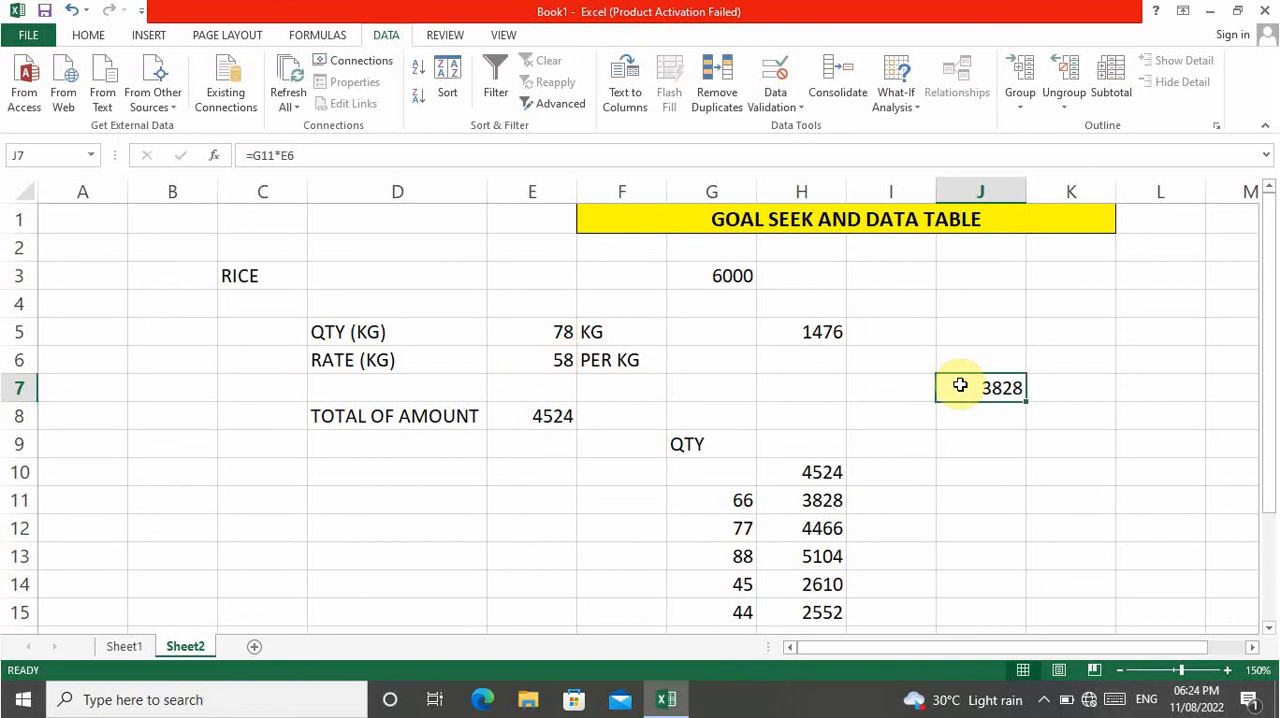
Enter the label QTY in cell B10 for a second data table.
key(Down)
key(Down)
key(Left)
key(Left)
key(Left)
key(Left)
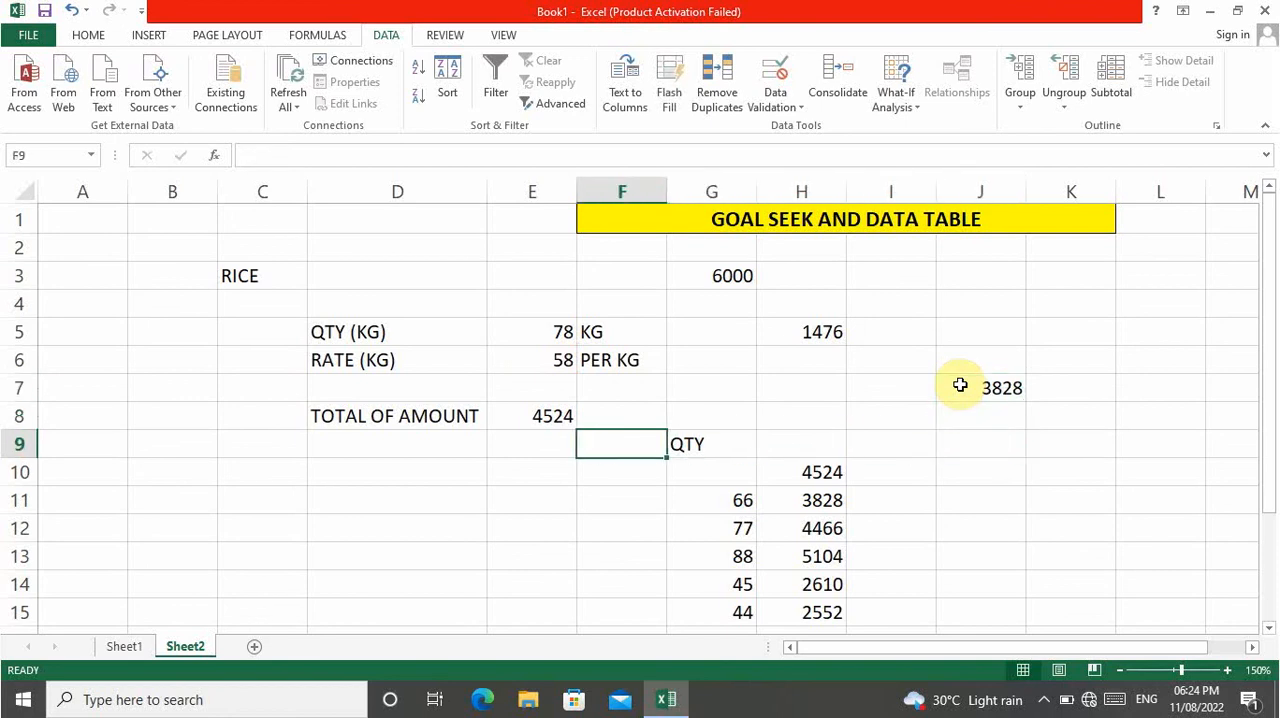
key(Left)
key(Left)
key(Left)
key(Left)
key(Left)
key(Down)
key(Right)
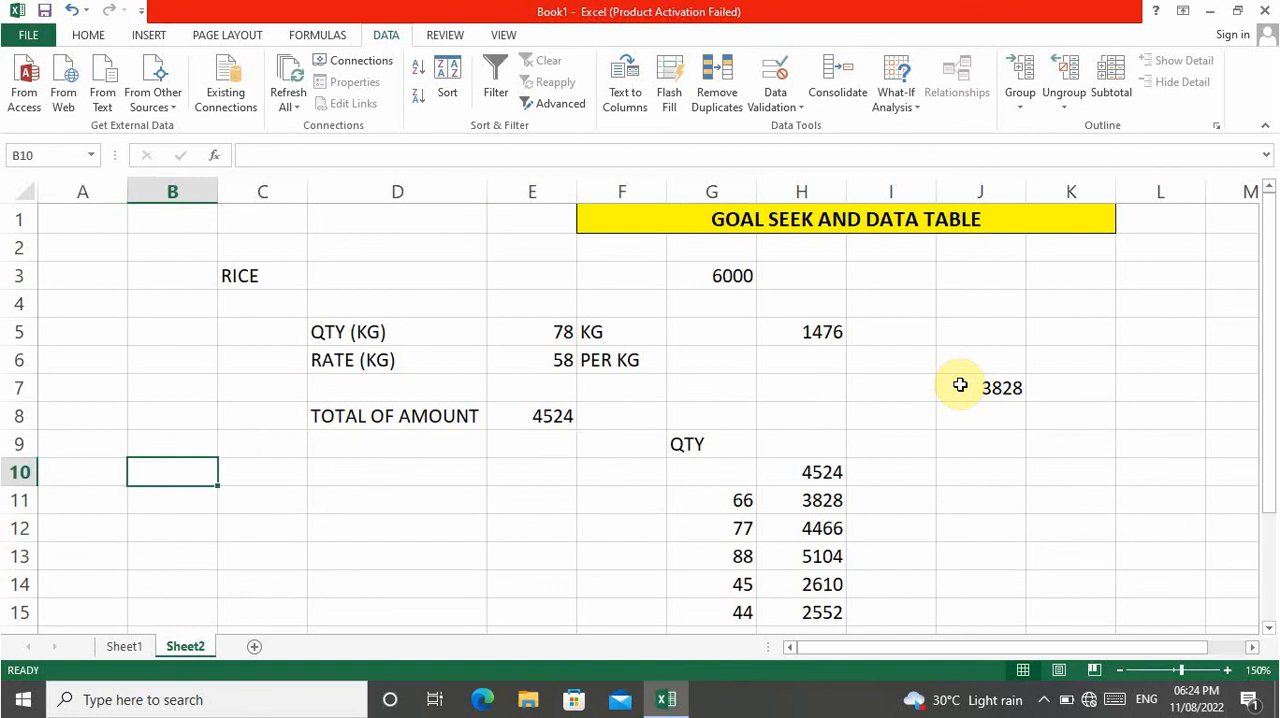
text(QTY)
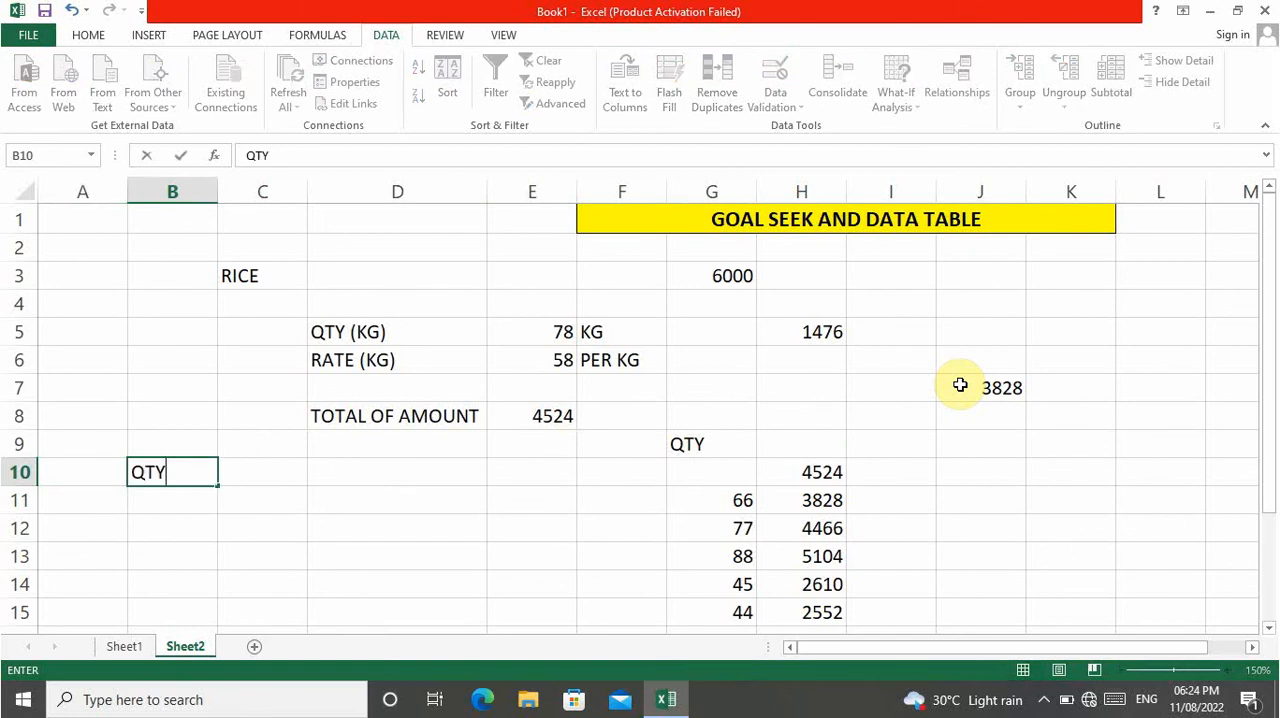
key(Left)
Enter the label RATE in cell A11.
key(Up)
key(Down)
key(Down)
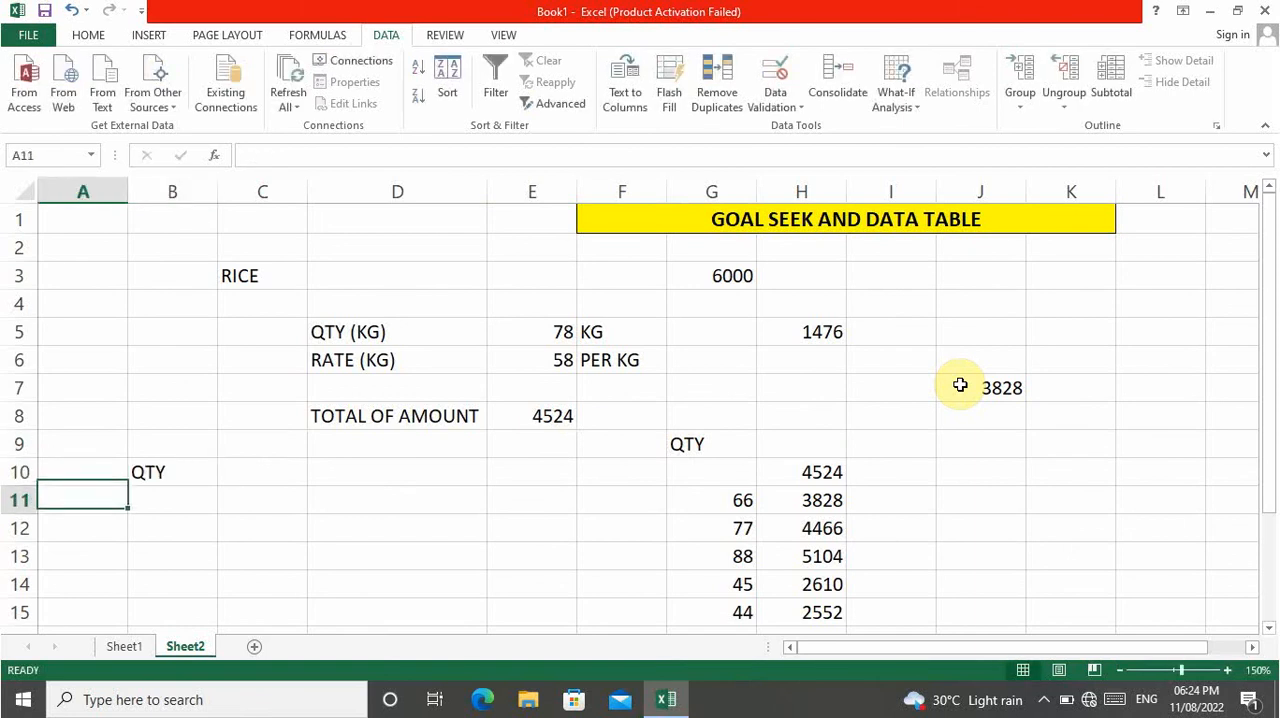
text(RAT)
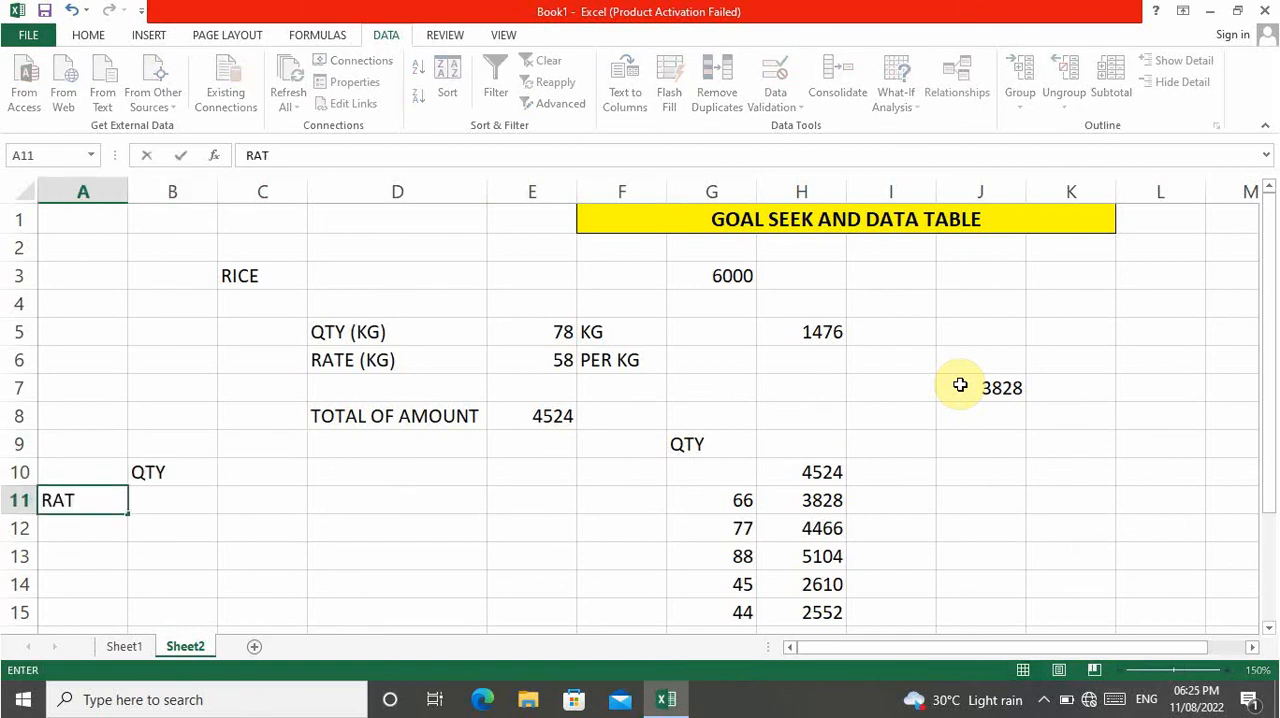
text(E)
key(Right)
Enter the trial quantities 66, 77, 88, 45 and 23 in cells B12 to B16.
key(Down)
text(66)
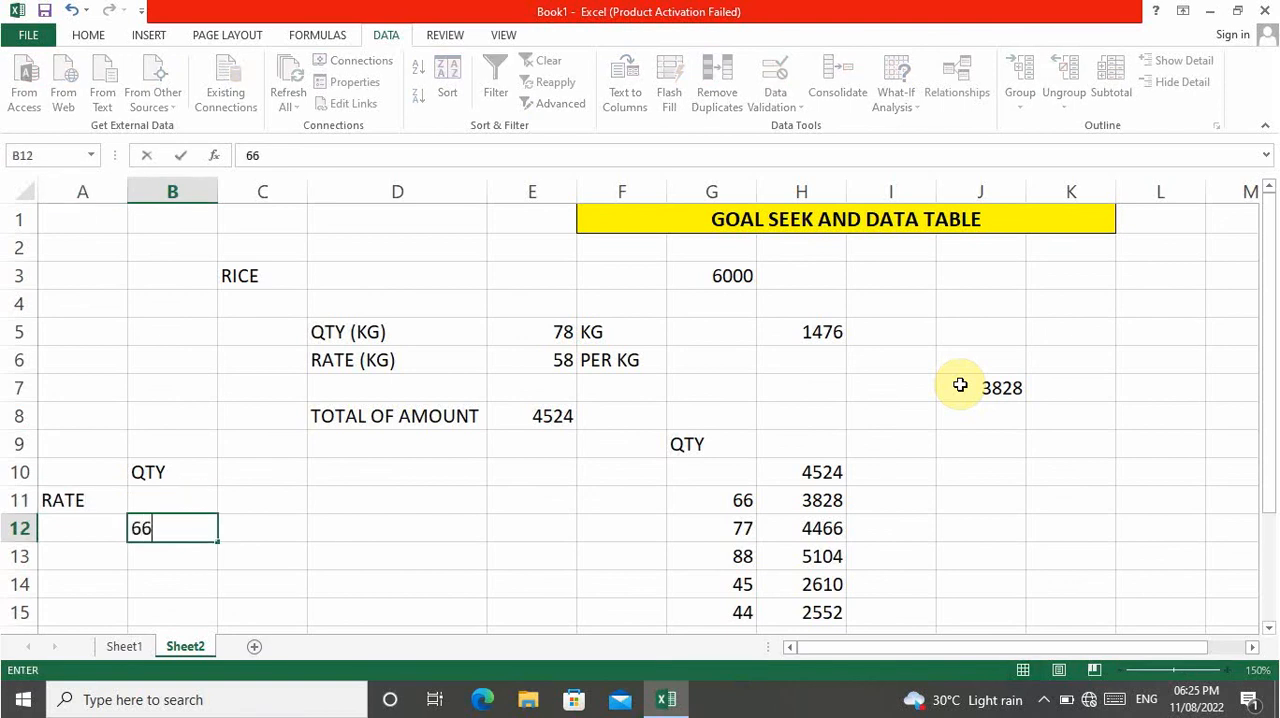
key(Down)
text(7)
text(8)
key(Return)
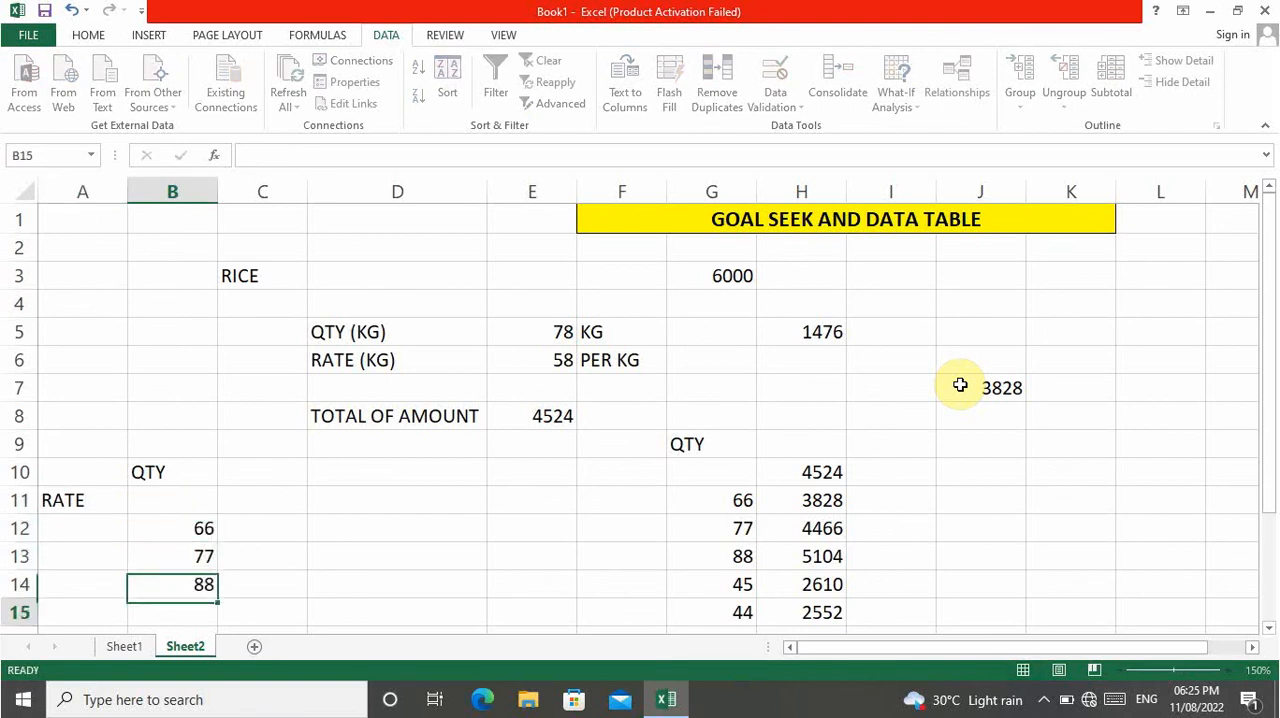
text(45)
key(Return)
text(23)
key(Right)
Enter the trial rates 66, 77, 88 and 34 across cells C11 to F11.
key(Up)
key(Up)
key(Up)
key(Up)
key(Up)
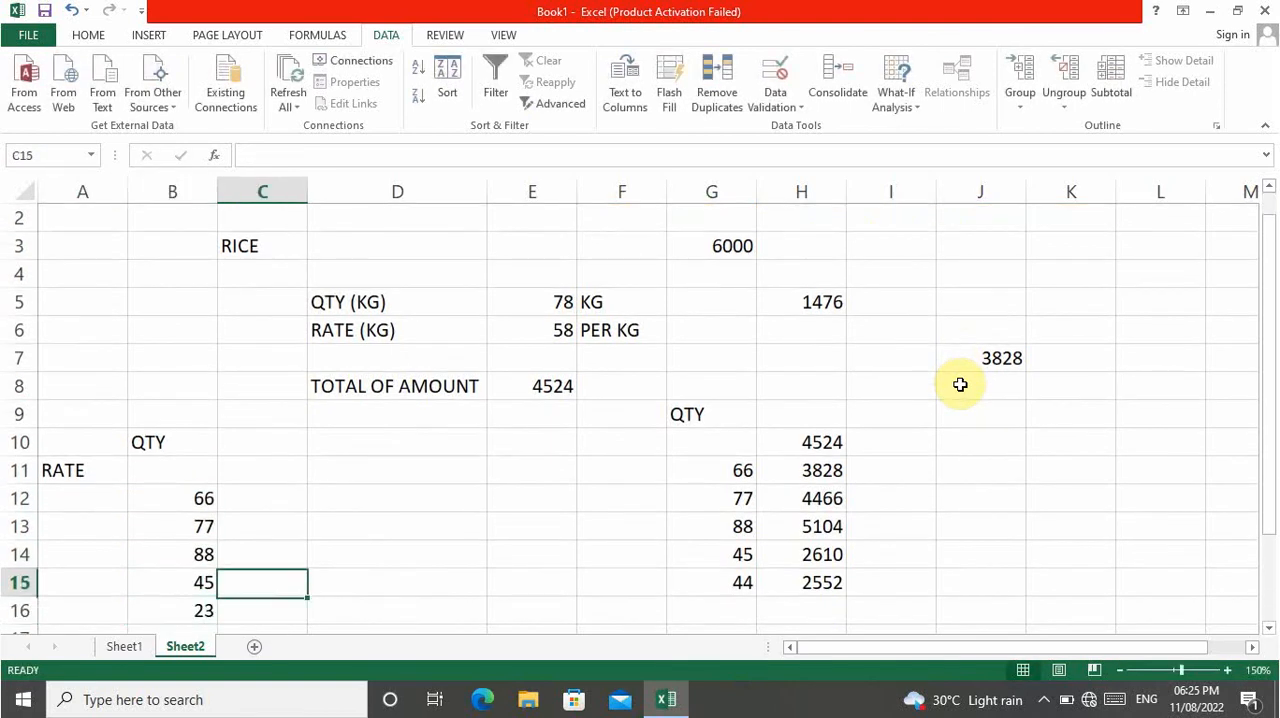
text(66)
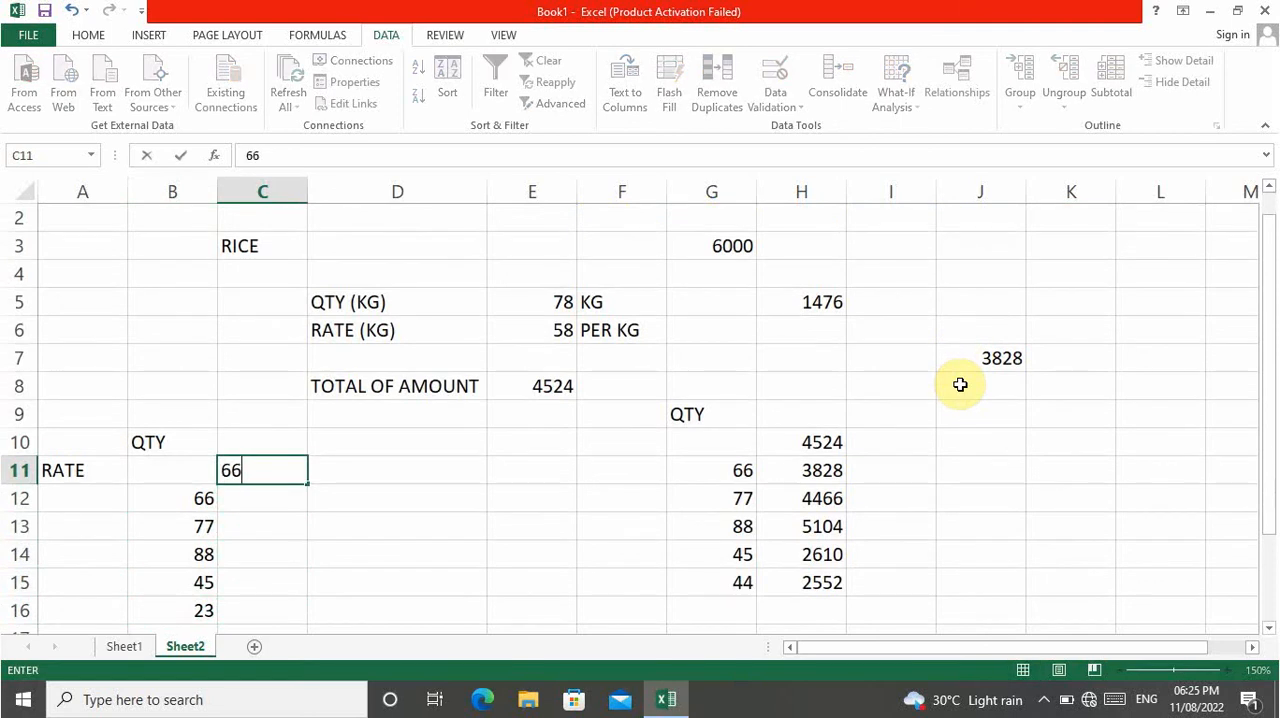
key(Tab)
text(77)
key(Tab)
text(88)
key(Tab)
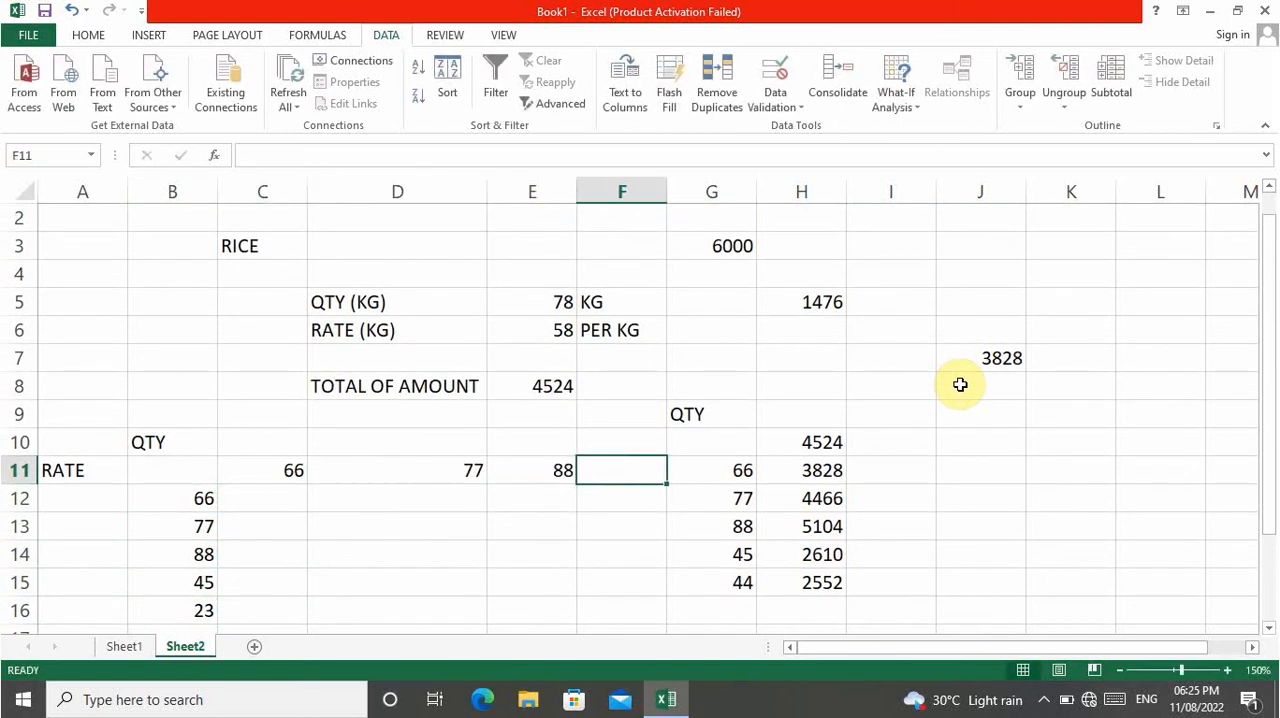
text(34)
key(Return)
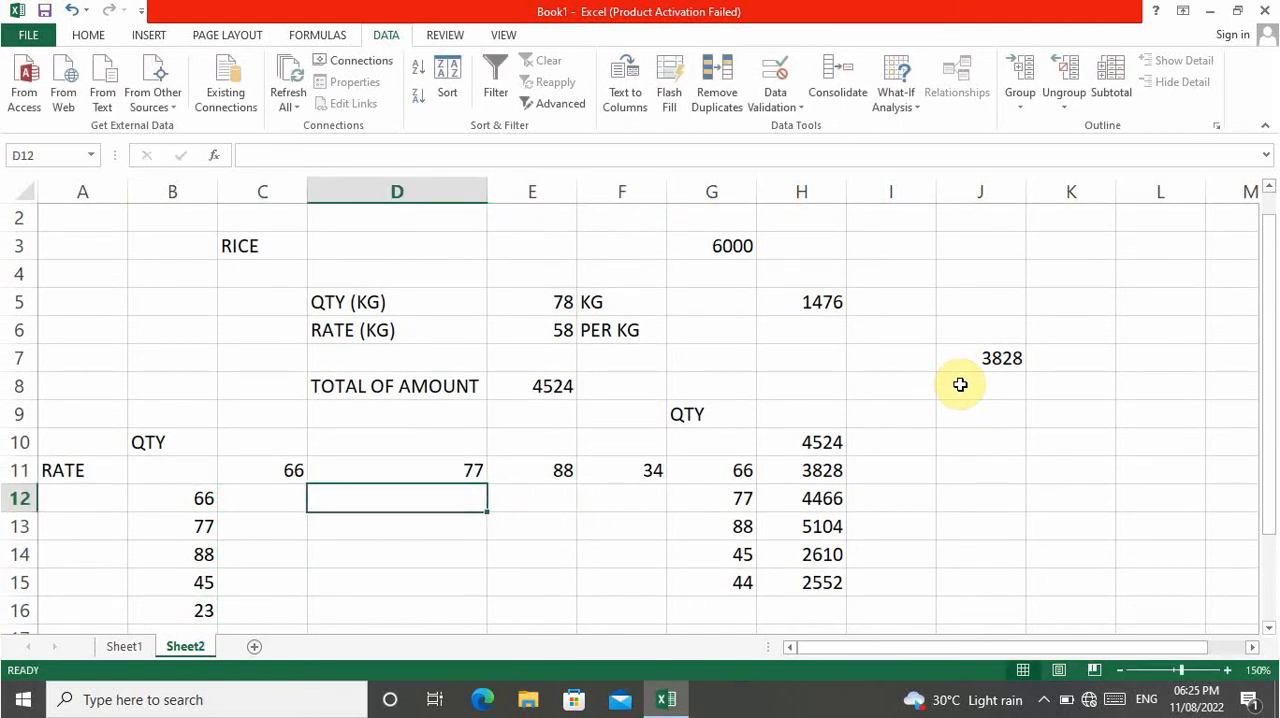
Change the first trial rate in cell C11 to 99.
key(Left)
key(Left)
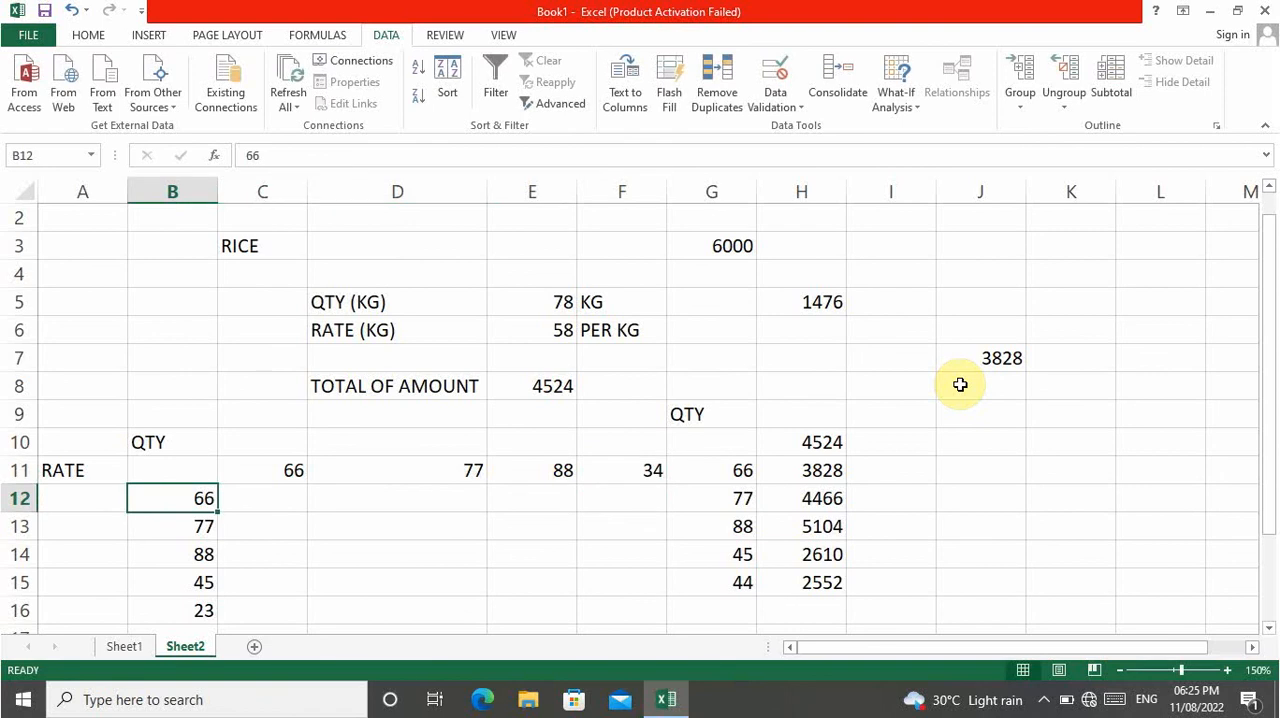
key(Up)
key(Right)
text(99)
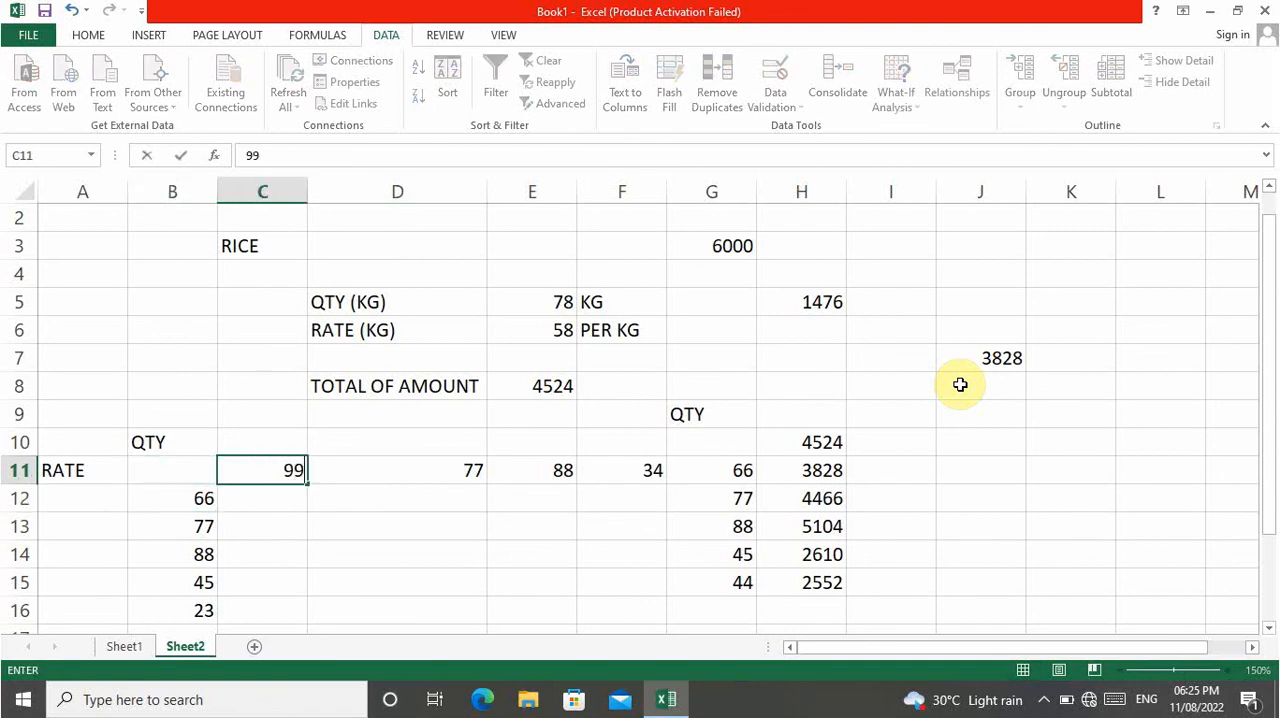
key(Return)
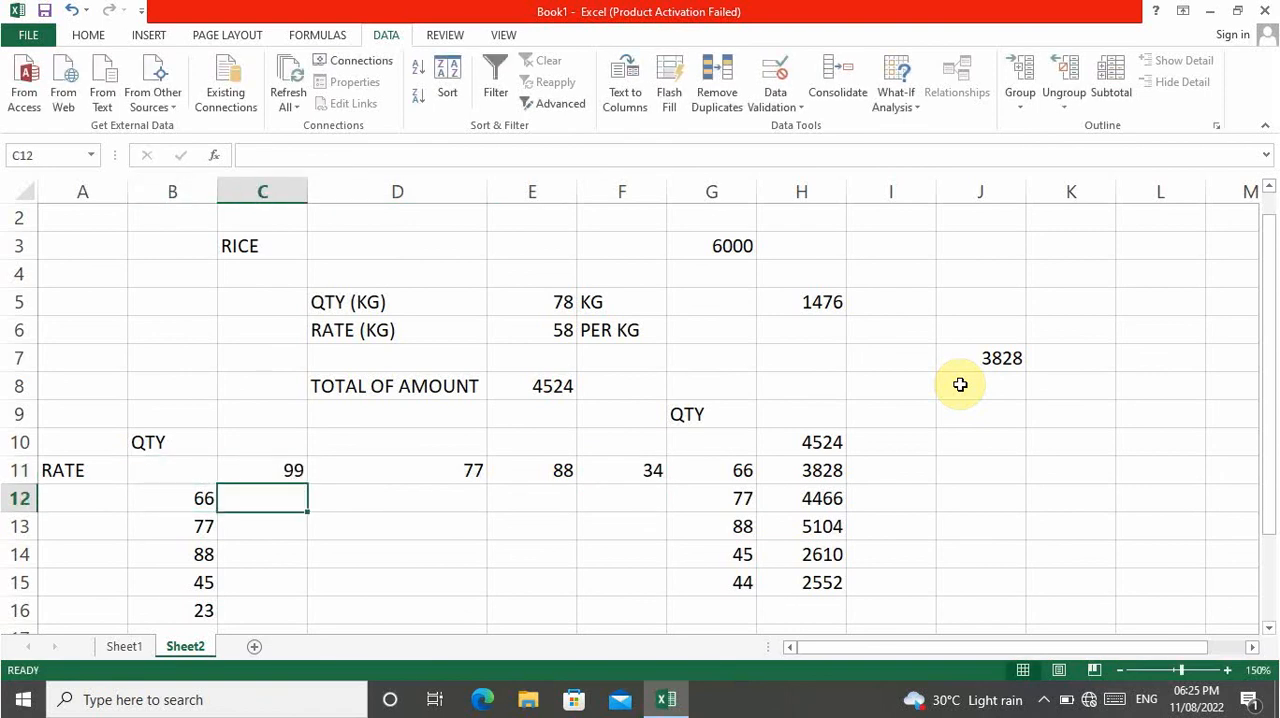
Link the table's corner cell B11 to the total amount with the formula =E8.
key(Left)
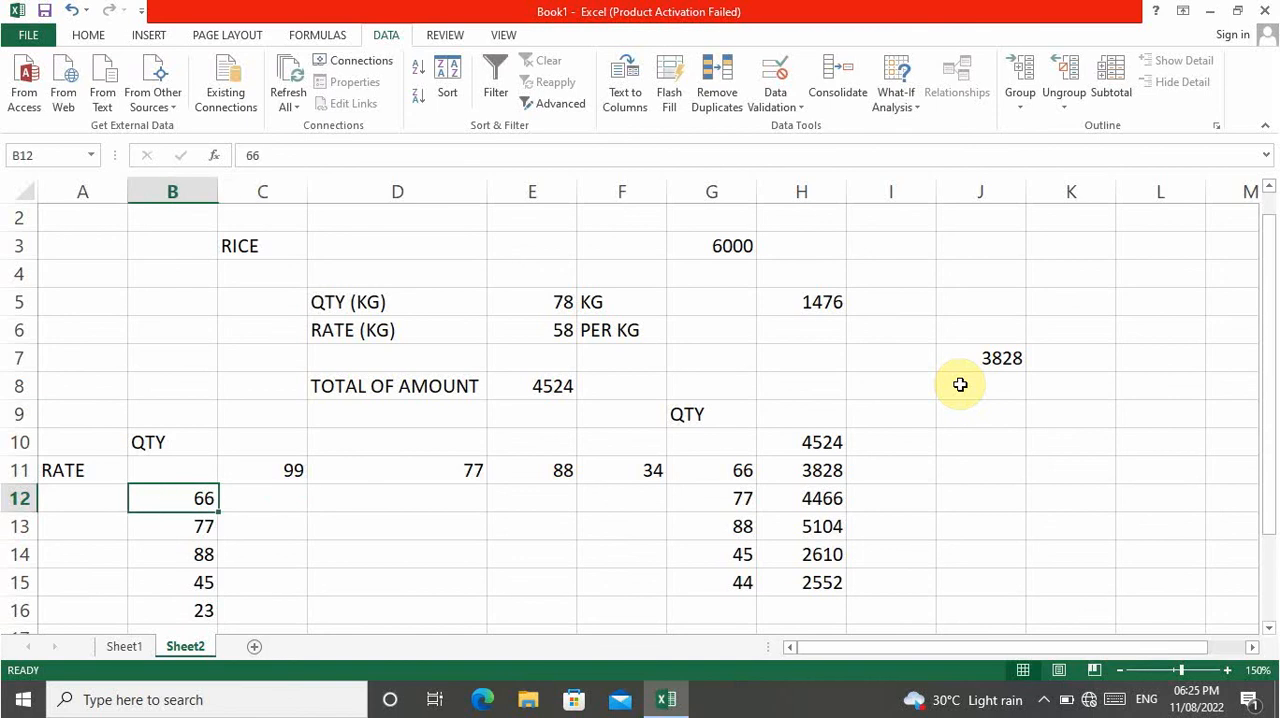
key(Right)
key(Right)
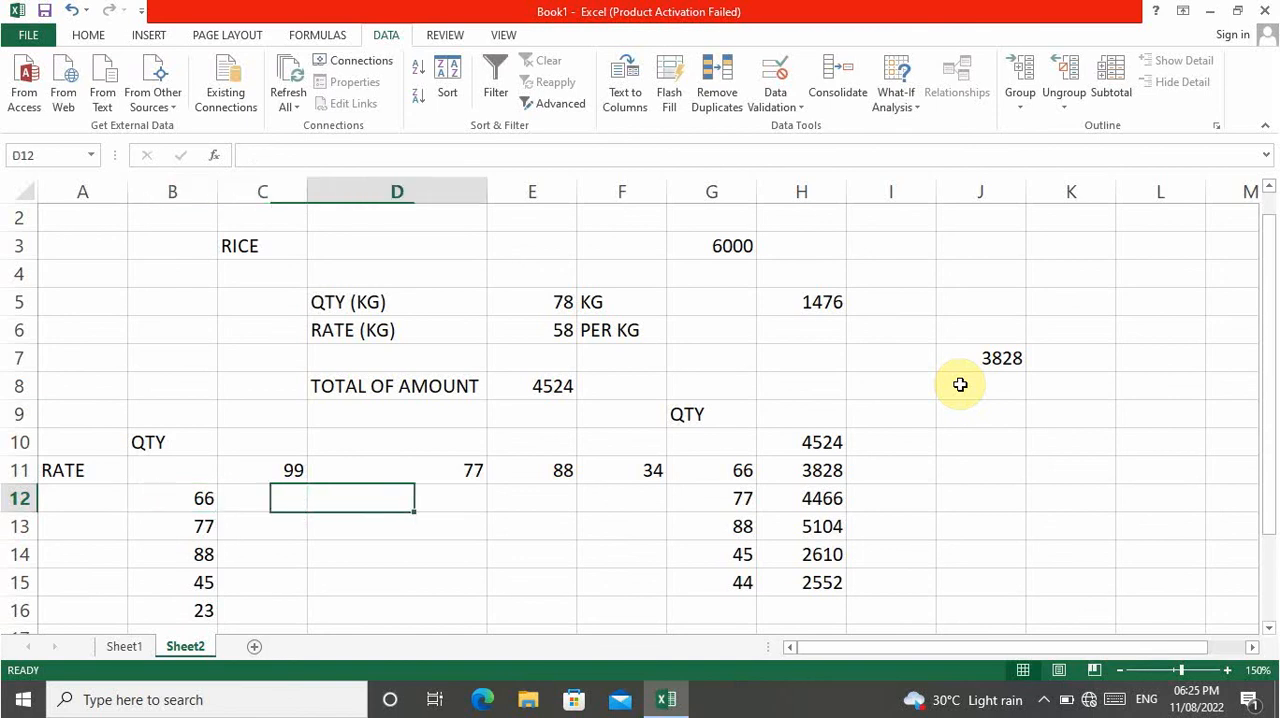
key(Up)
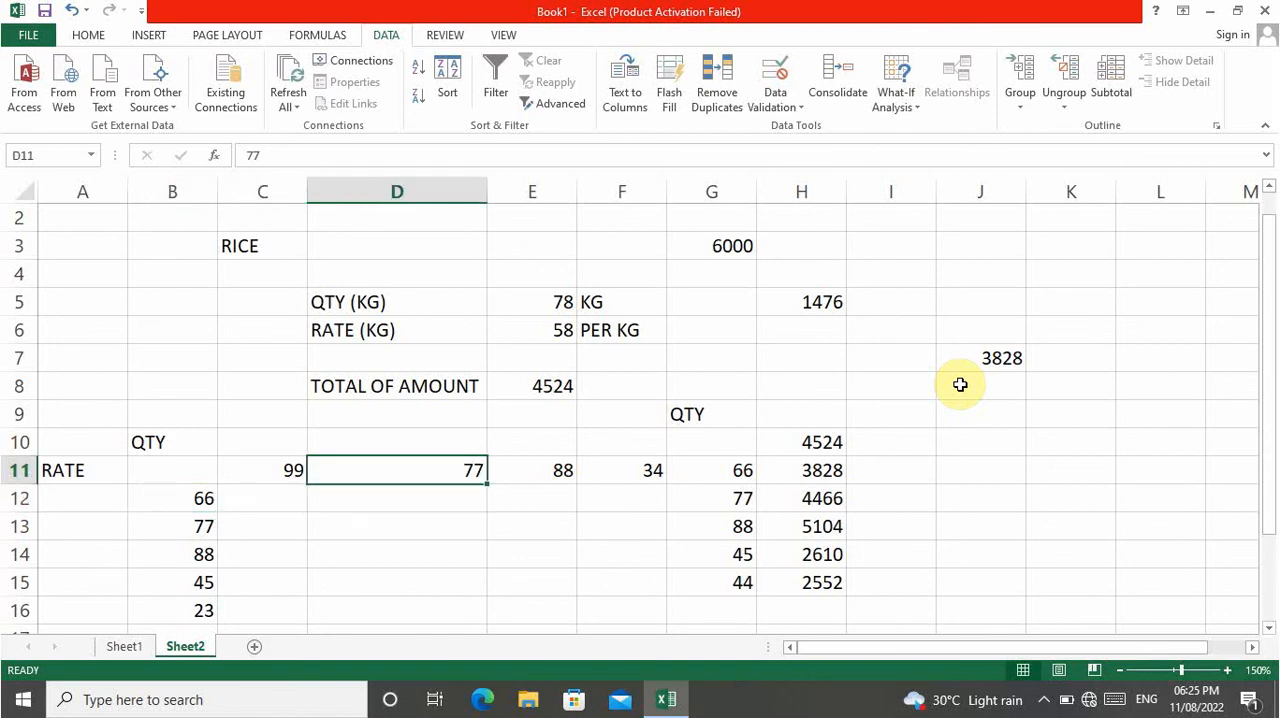
key(Left)
key(Left)
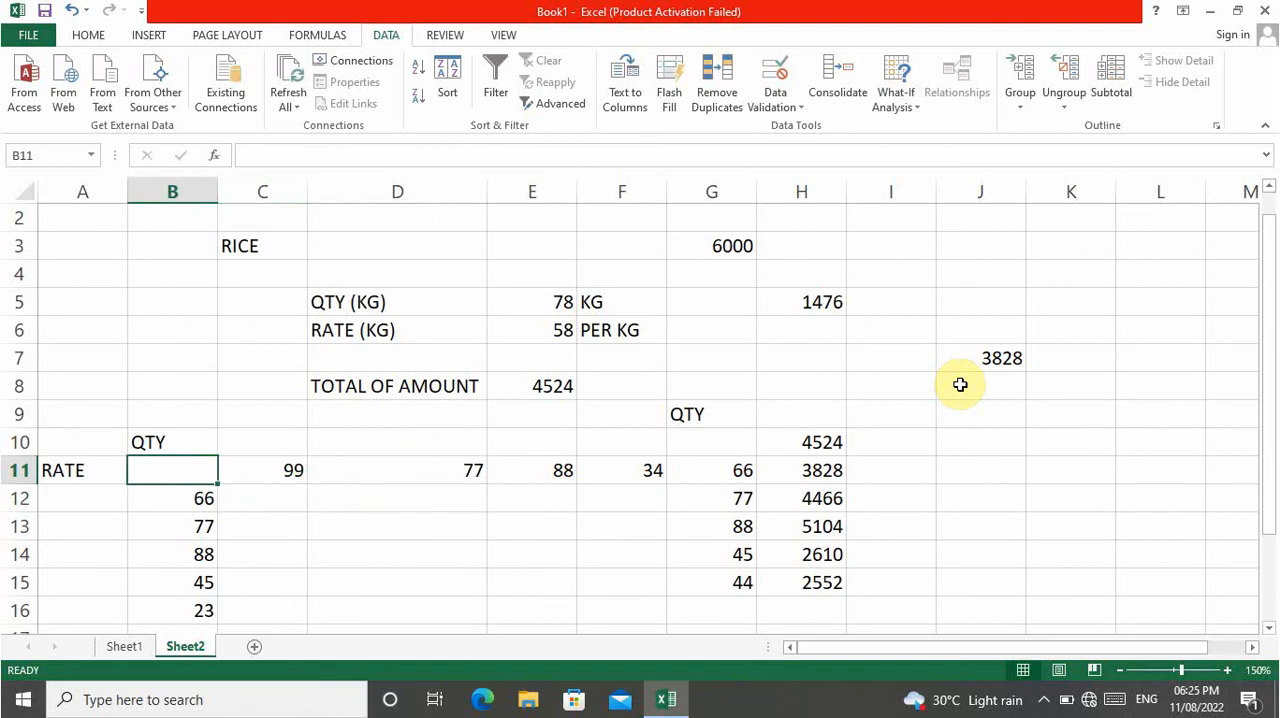
text(=)
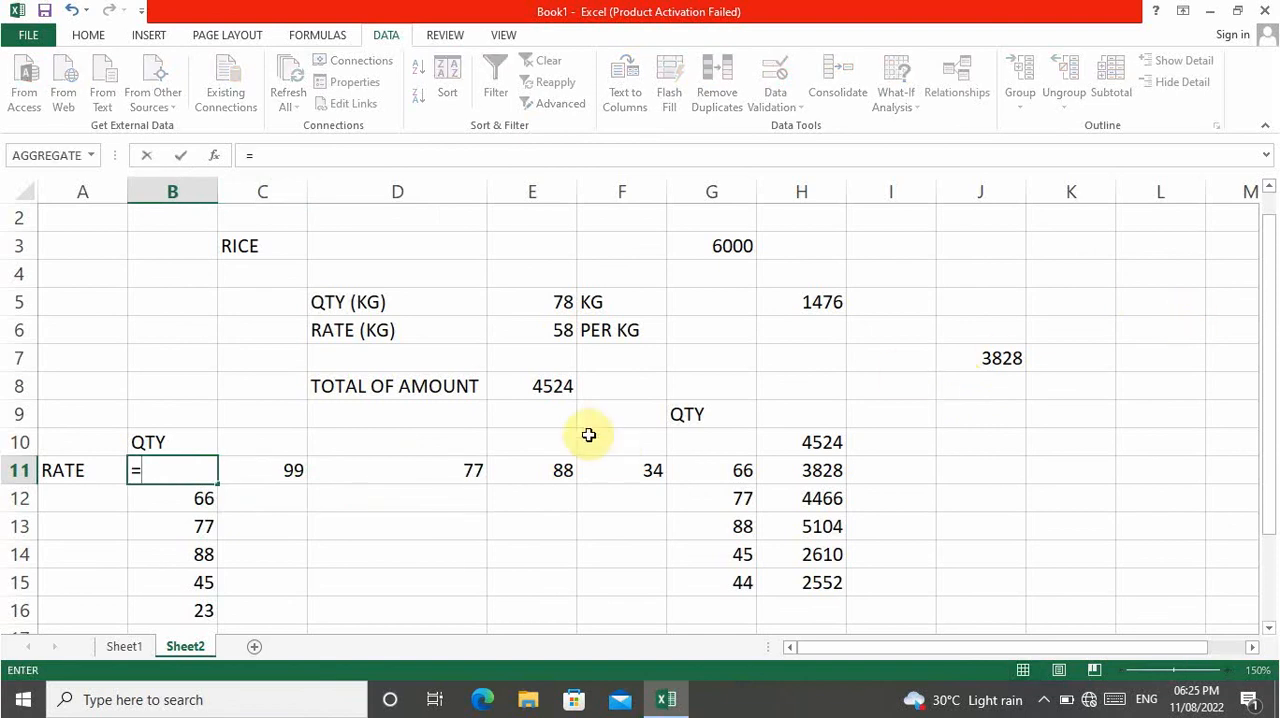
click(550, 385)
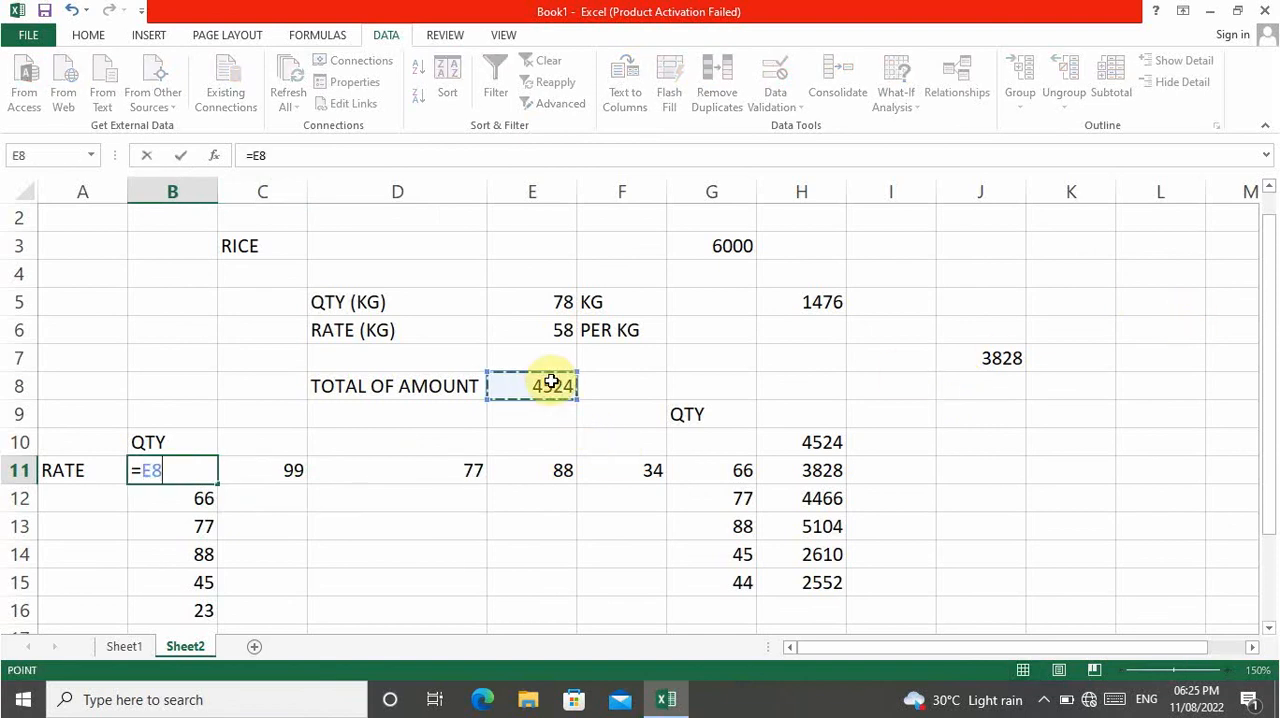
key(Return)
Create a two-variable data table over B11:F16 with the rate in E6 as row input cell and the quantity in E5 as column input cell.
key(Up)
key(shift+Right)
key(shift+Right)
key(shift+Right)
key(shift+Right)
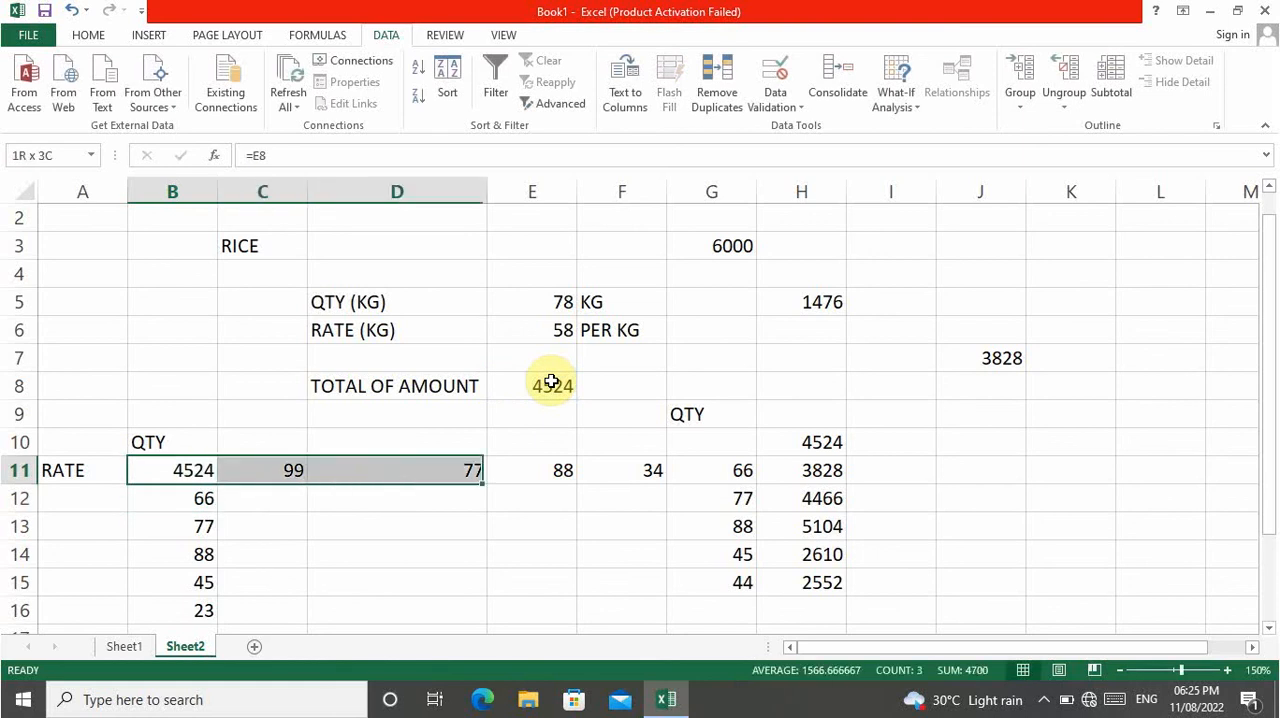
key(shift+Down)
key(shift+Down)
key(shift+Down)
key(shift+Down)
key(shift+Down)
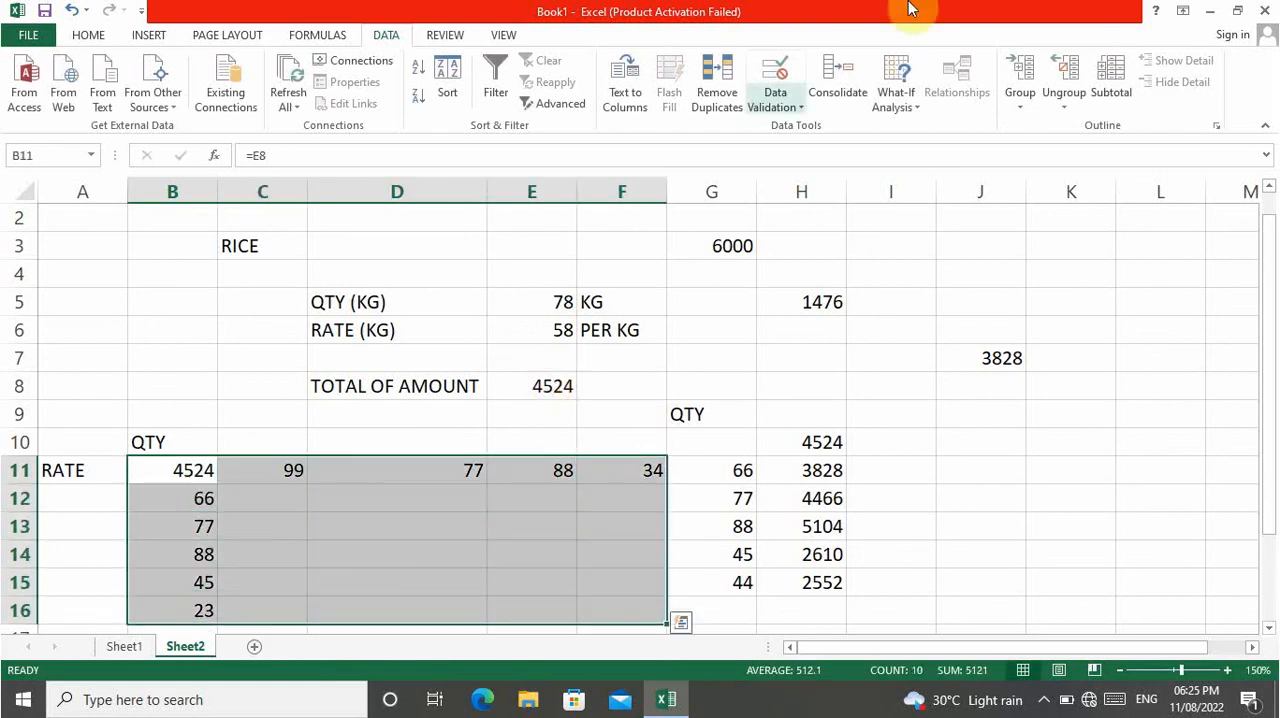
click(898, 94)
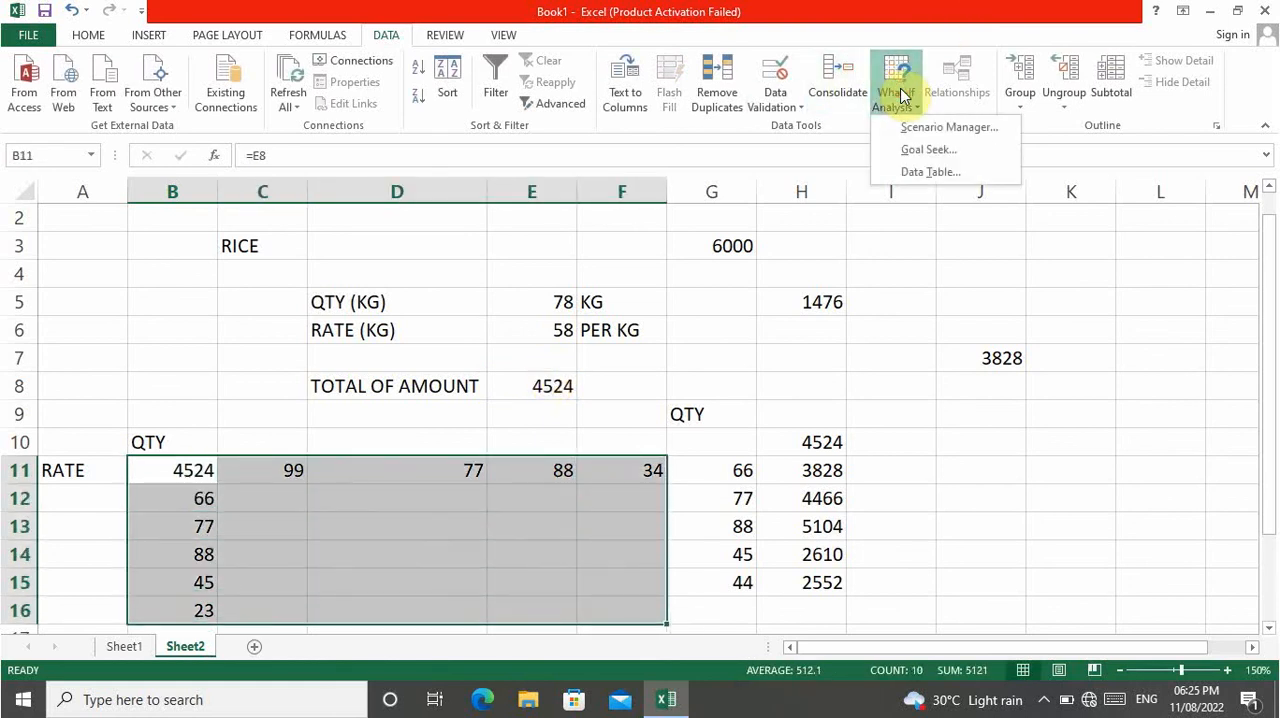
click(912, 172)
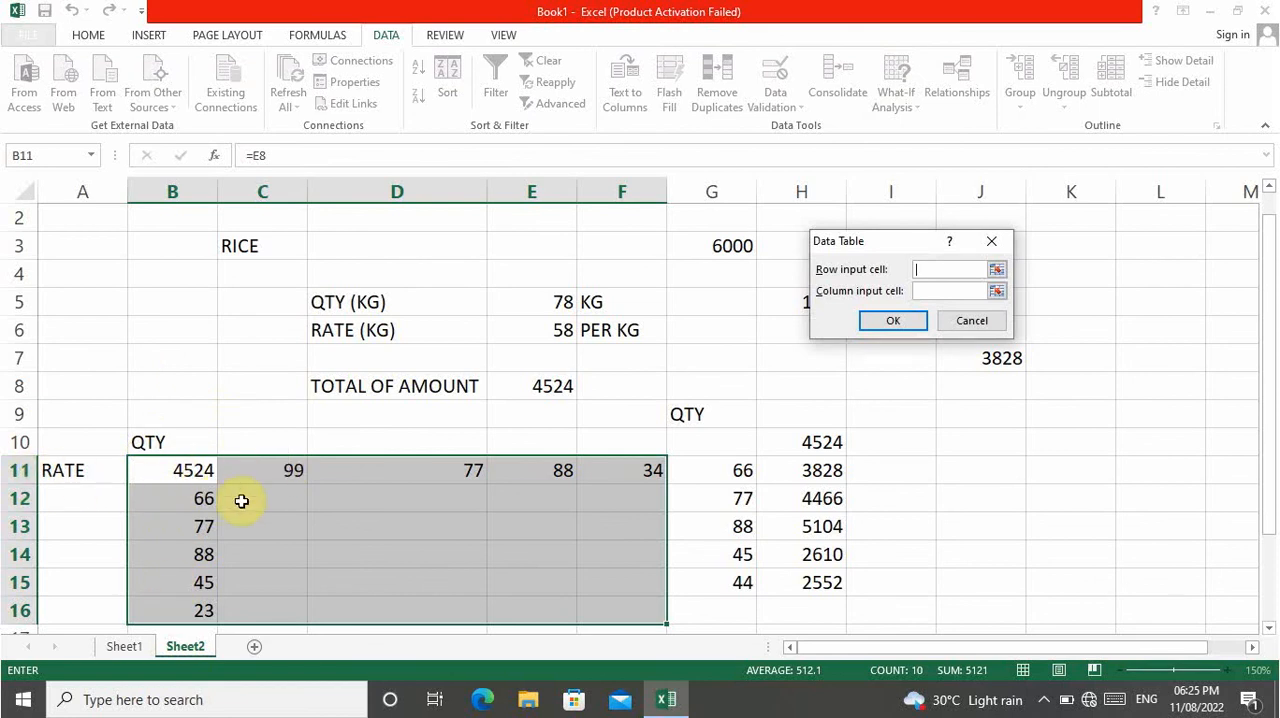
click(944, 290)
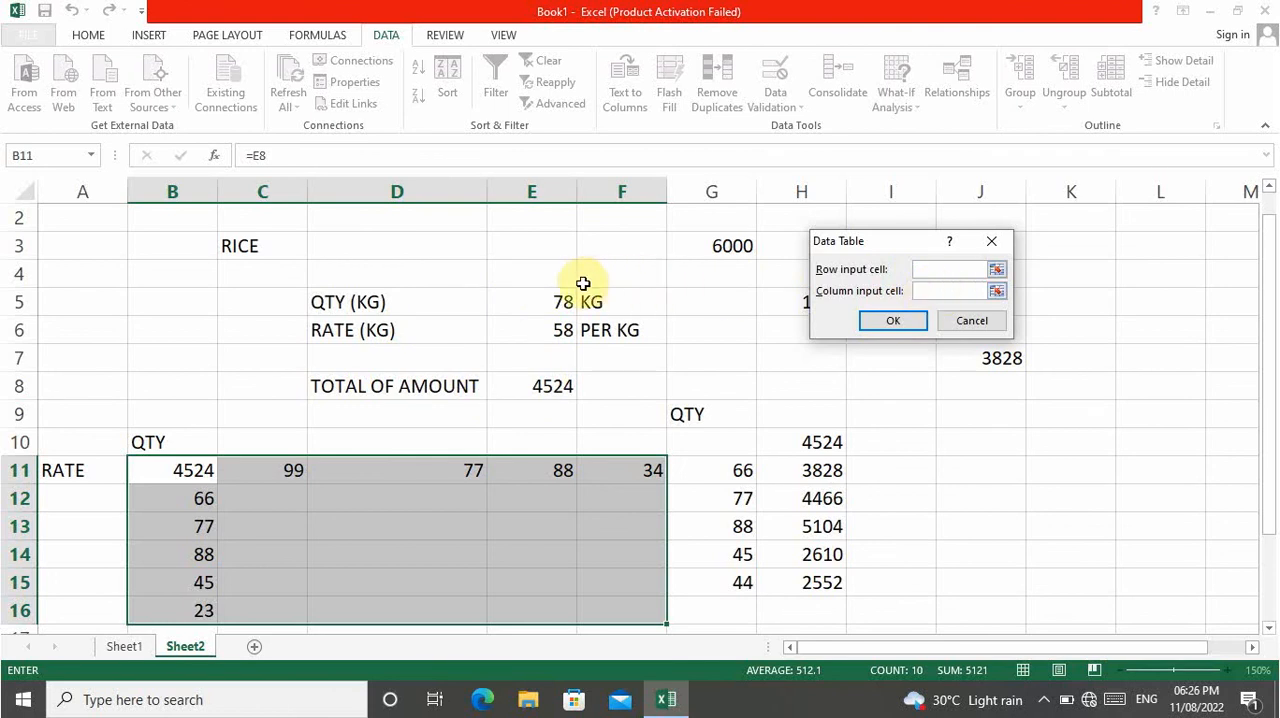
click(541, 303)
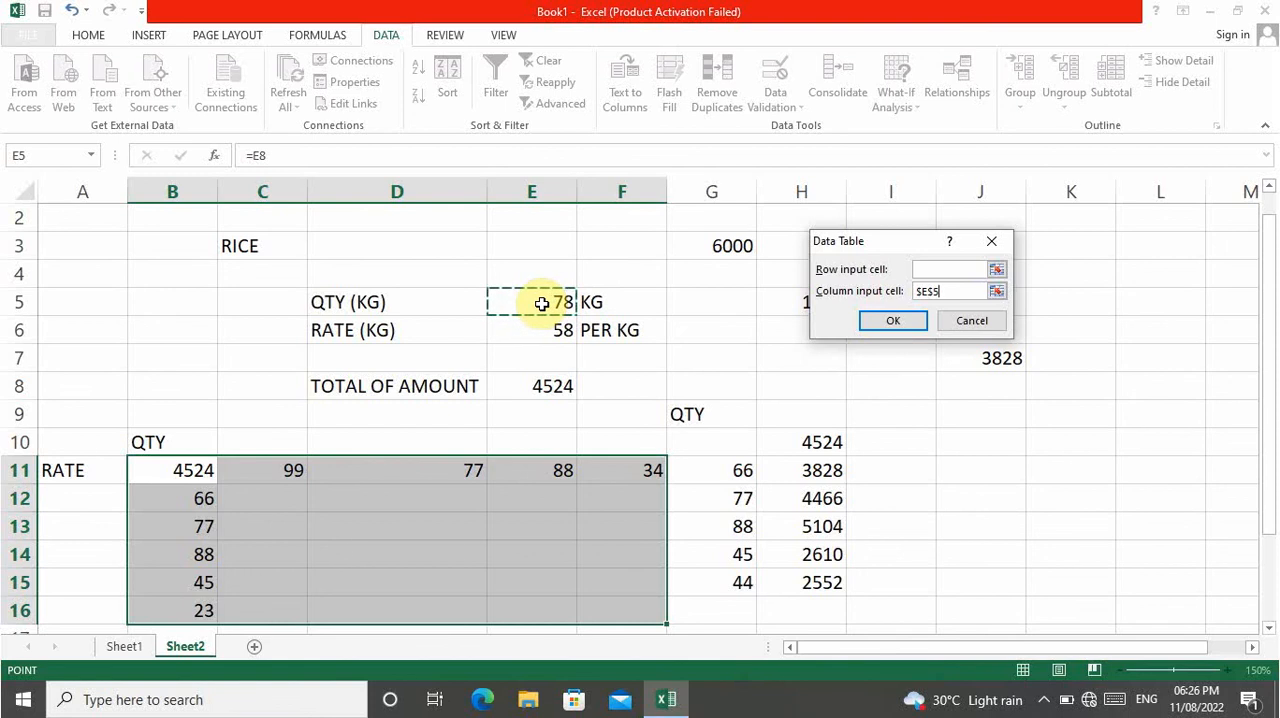
click(933, 271)
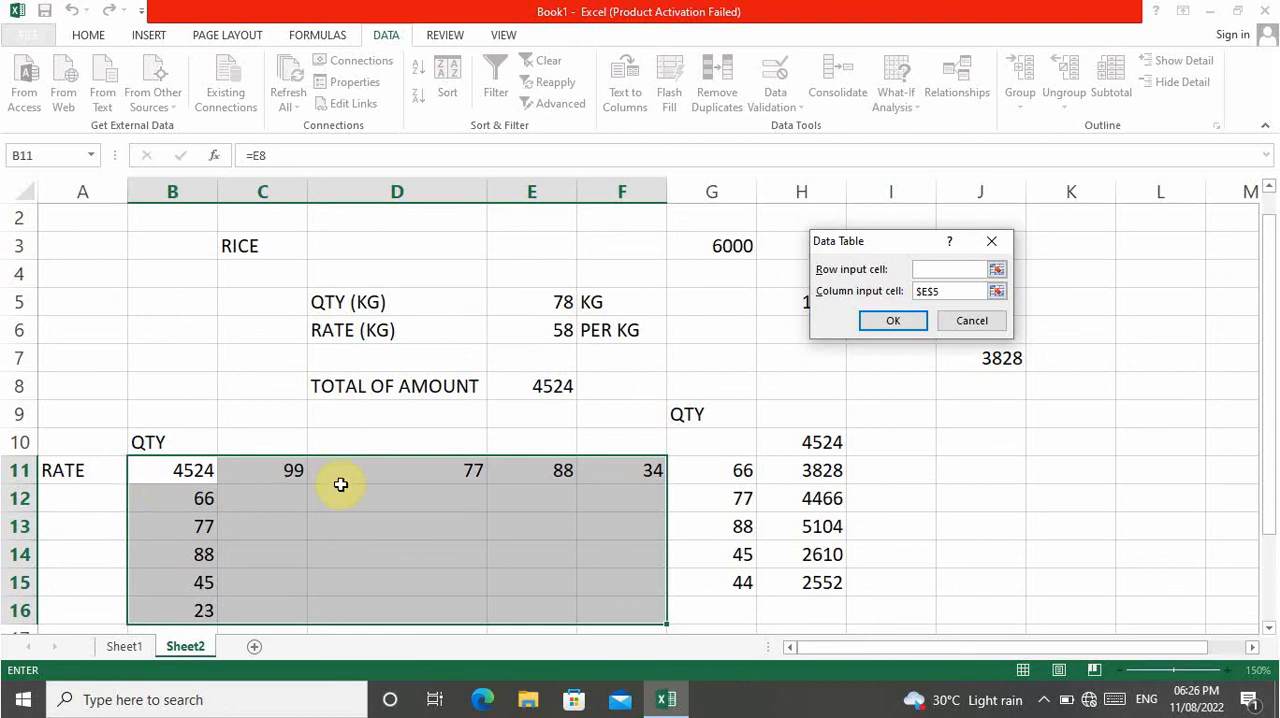
click(522, 332)
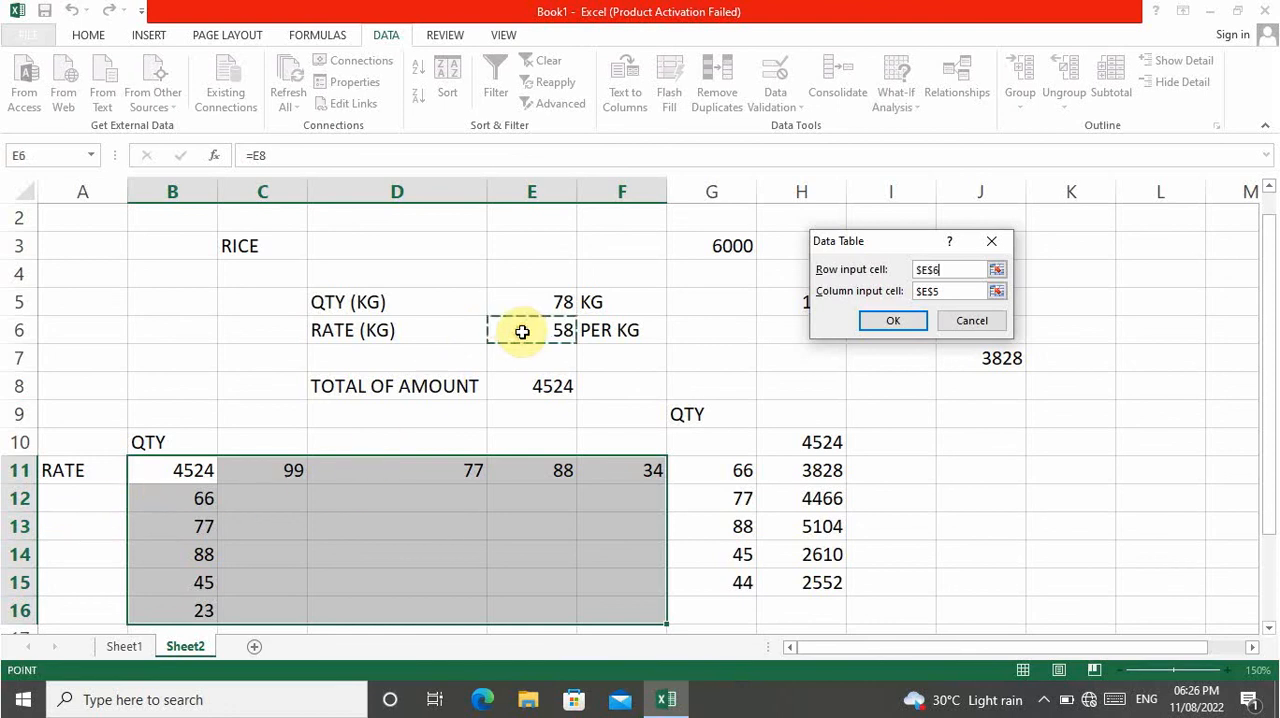
click(886, 320)
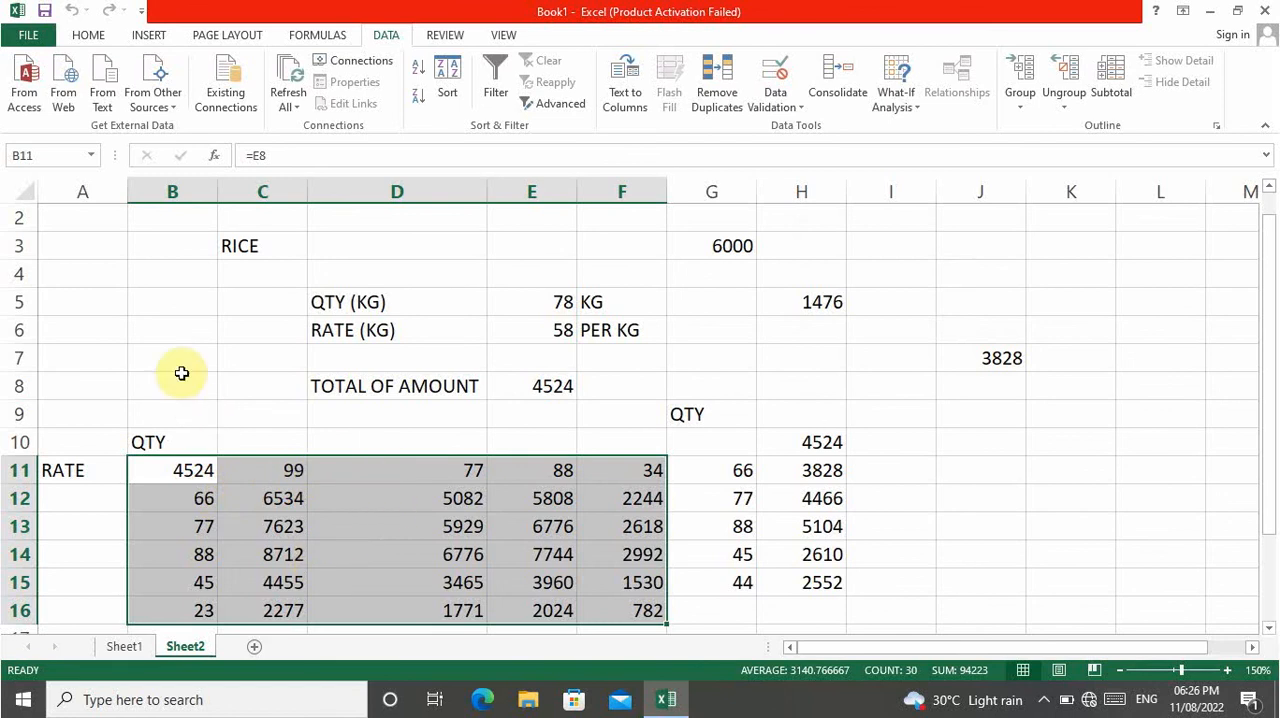
Cross-check the two-variable table's first result in cell B6 with the formula =B12*C11.
click(152, 334)
text(=)
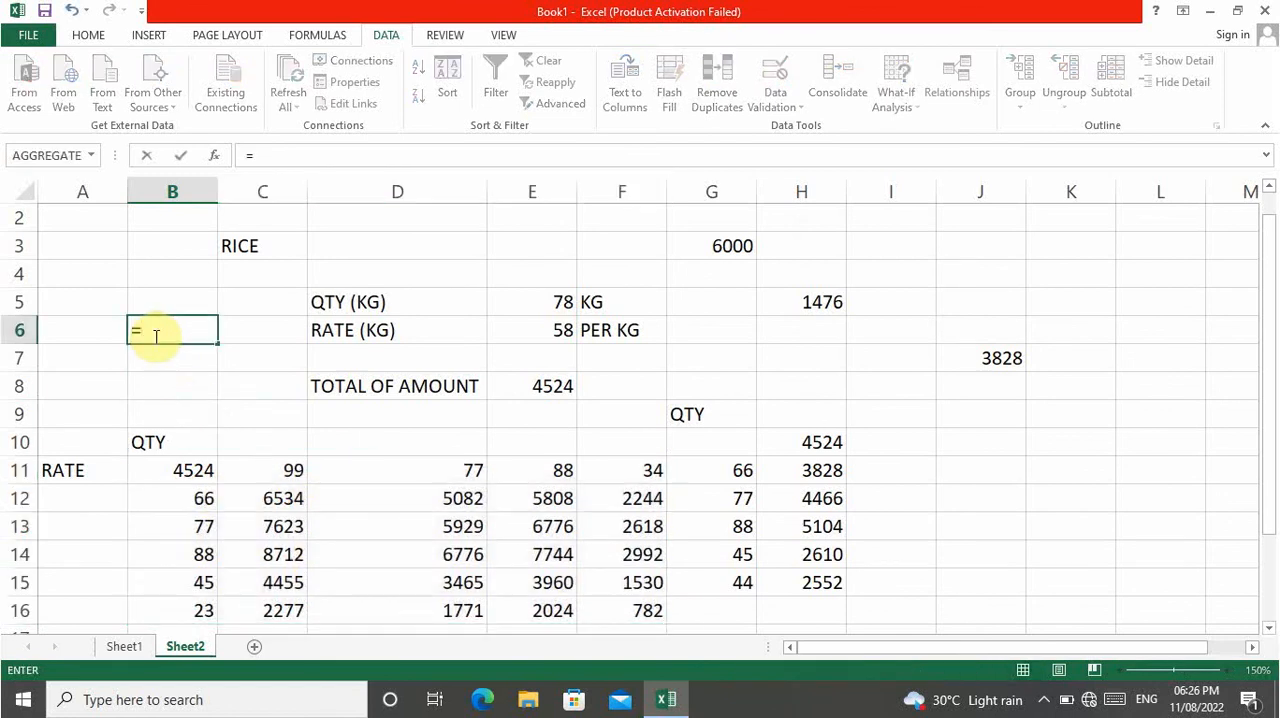
key(Down)
key(Down)
key(Down)
key(Down)
key(Down)
key(Down)
key(Down)
key(Up)
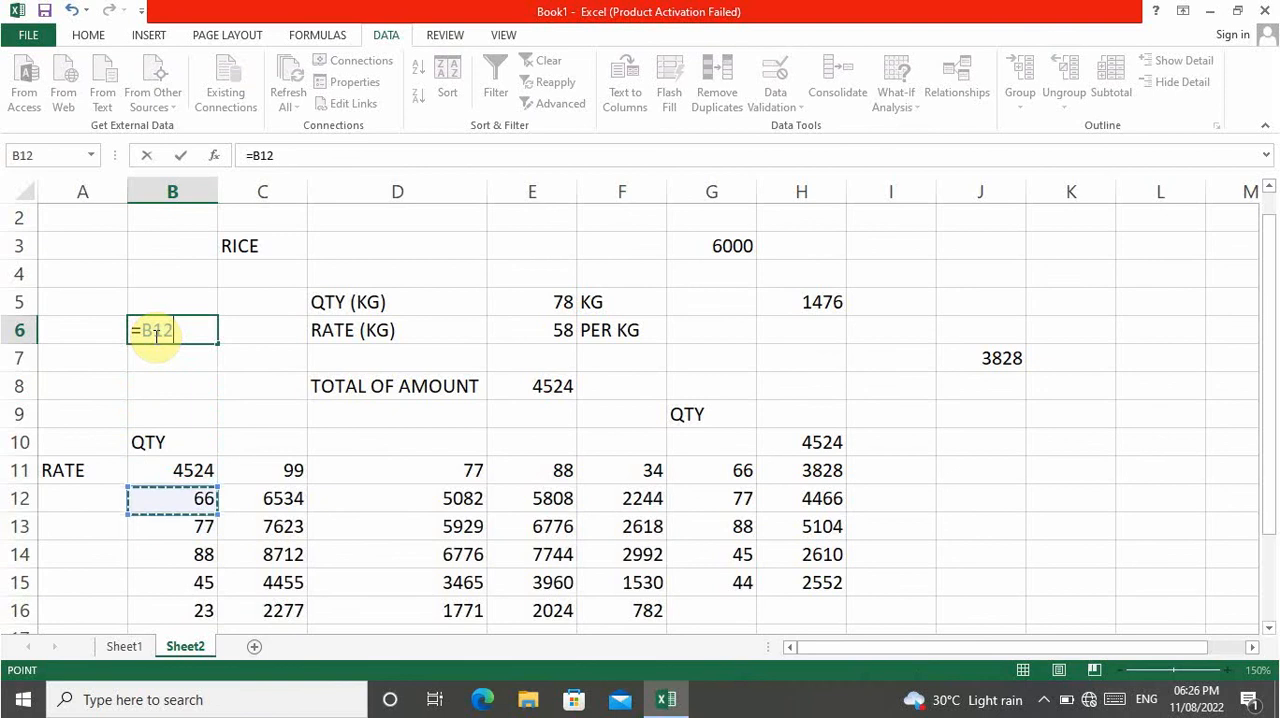
text(()
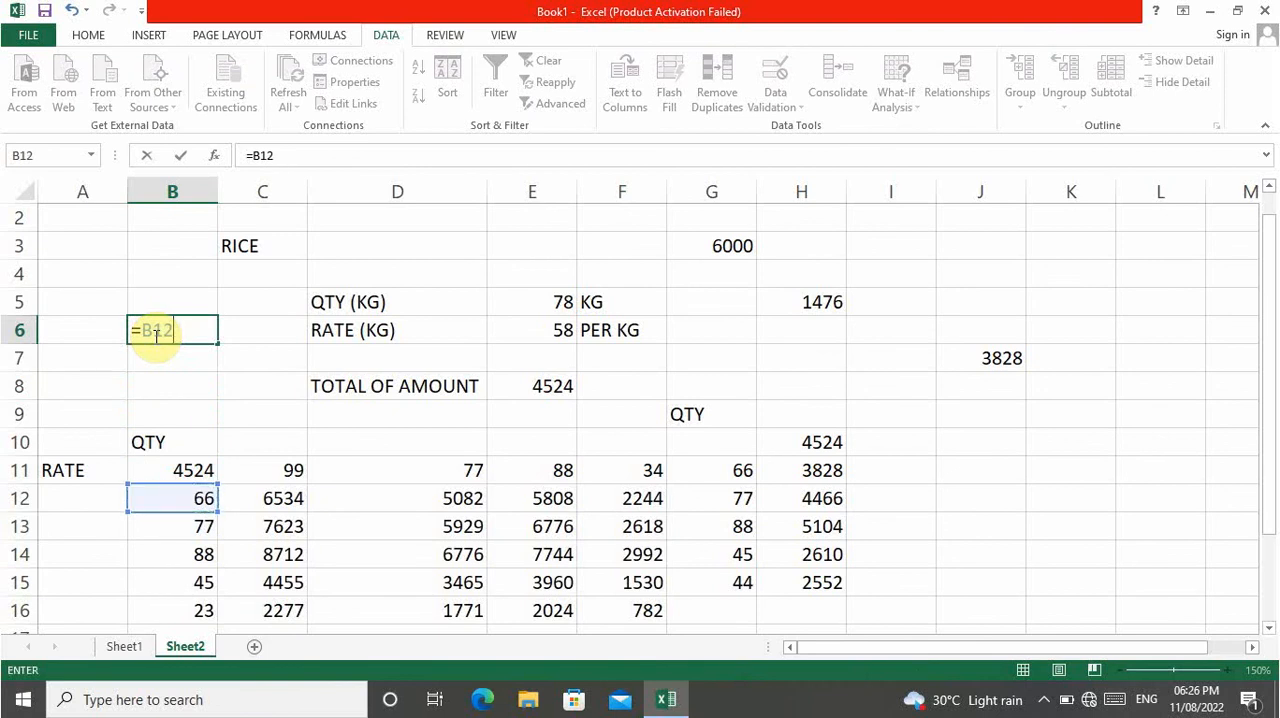
key(Left)
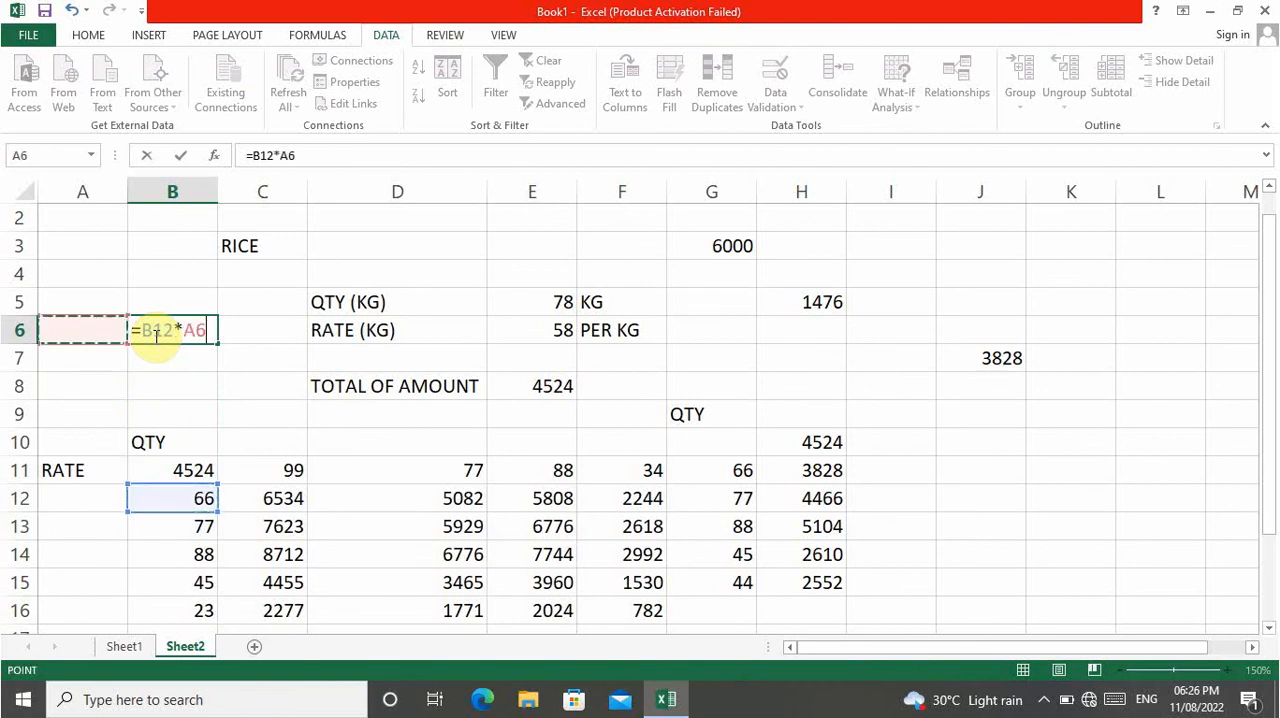
key(Down)
key(Down)
key(Down)
key(Down)
key(Right)
key(Right)
key(Right)
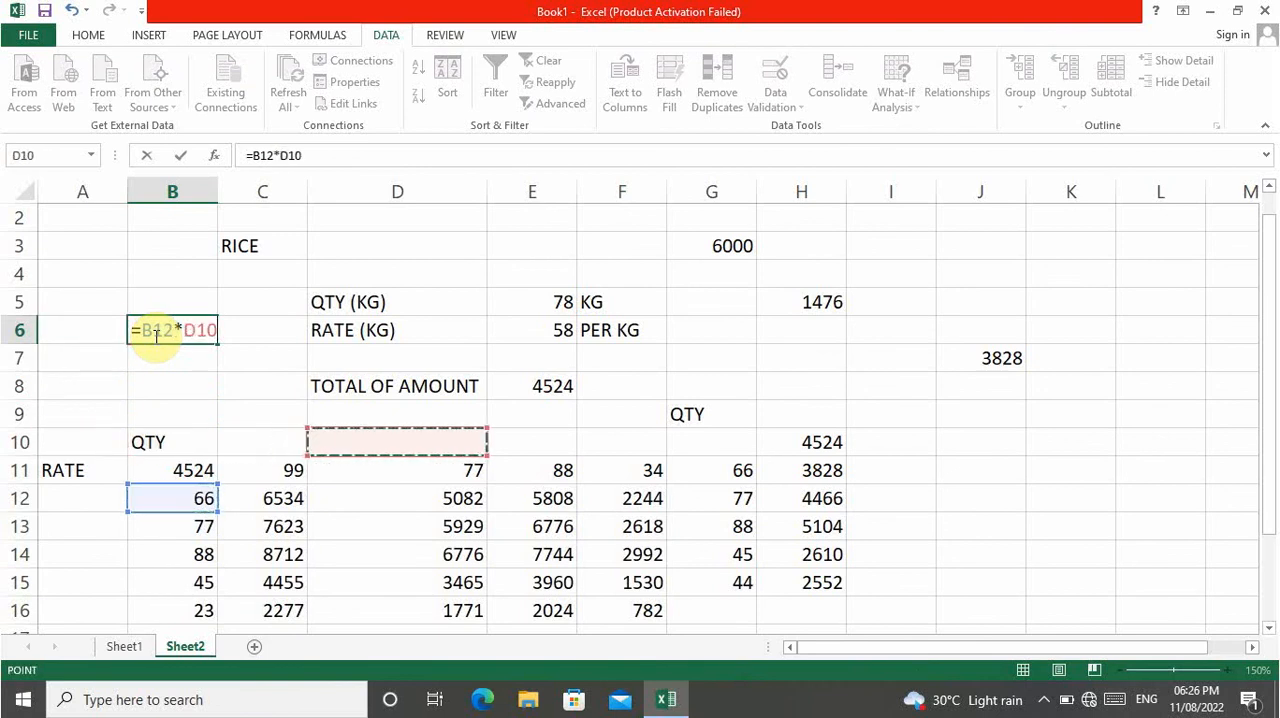
key(Down)
key(Left)
key(Return)
click(155, 336)
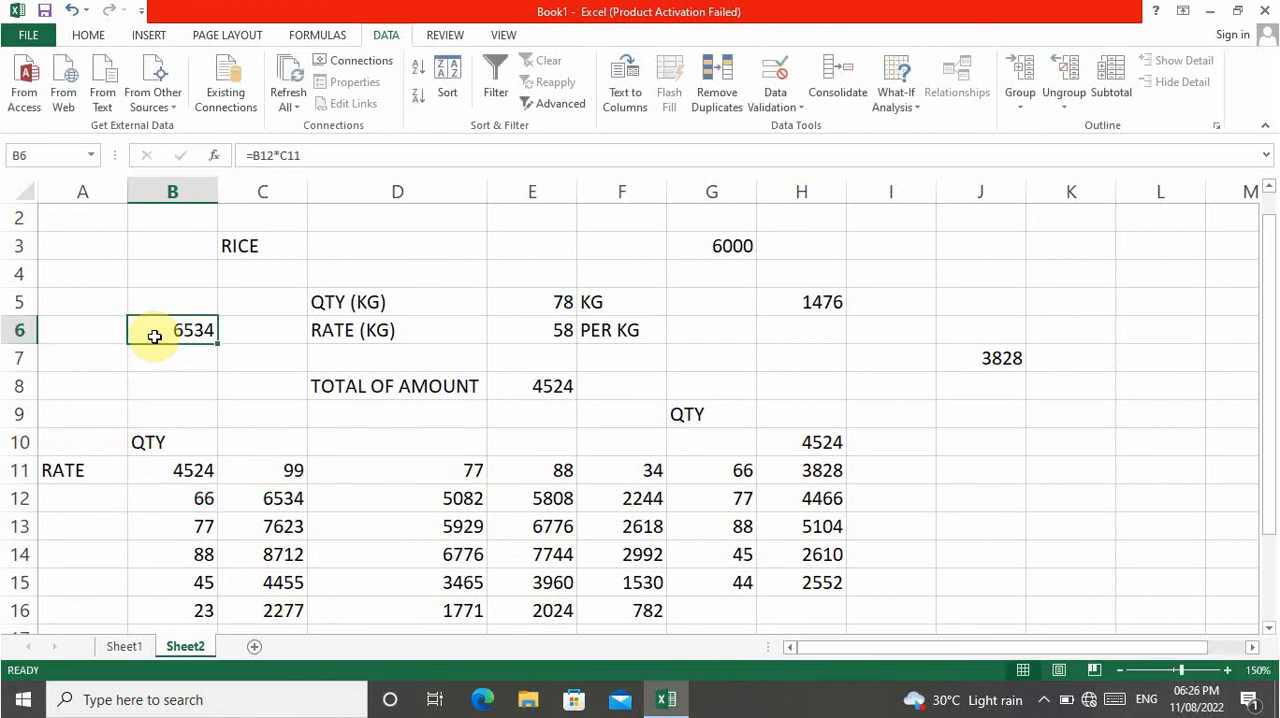
Examine the two-variable table's row 12 results against the trial rates in row 11 and the trial quantity in B12.
key(Down)
key(Down)
key(Down)
key(Down)
key(Down)
key(Down)
key(Right)
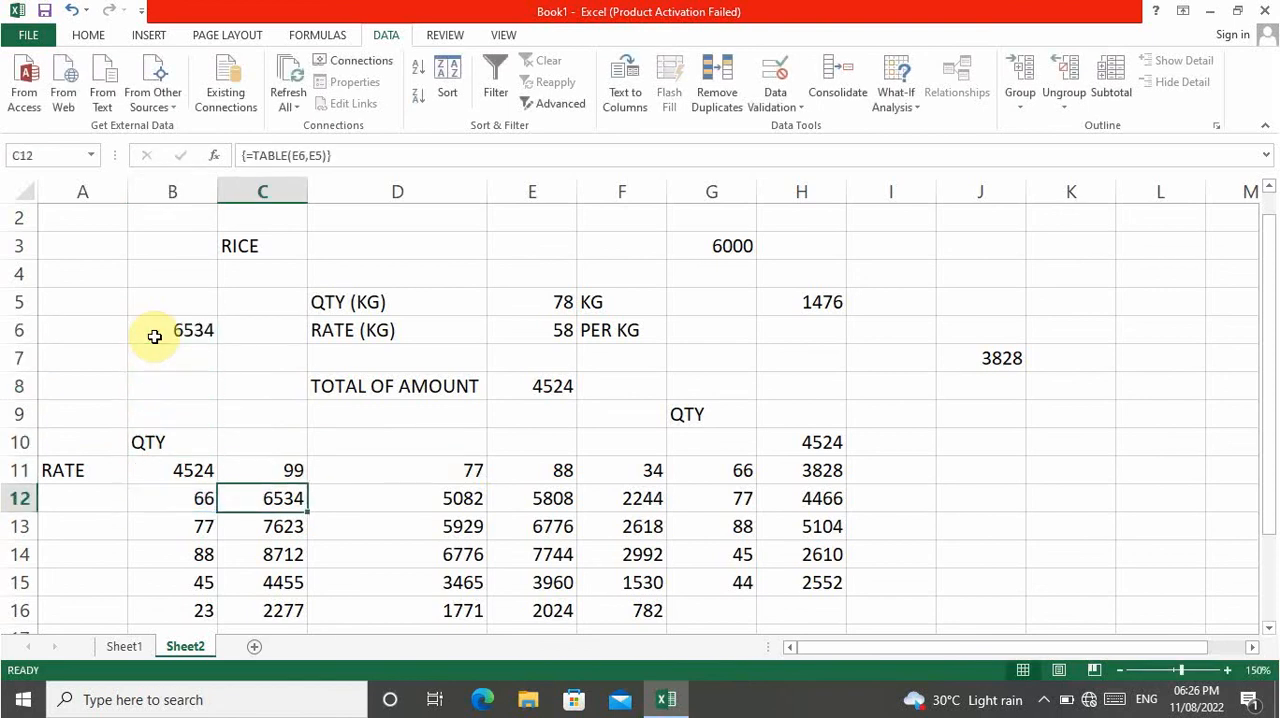
key(Up)
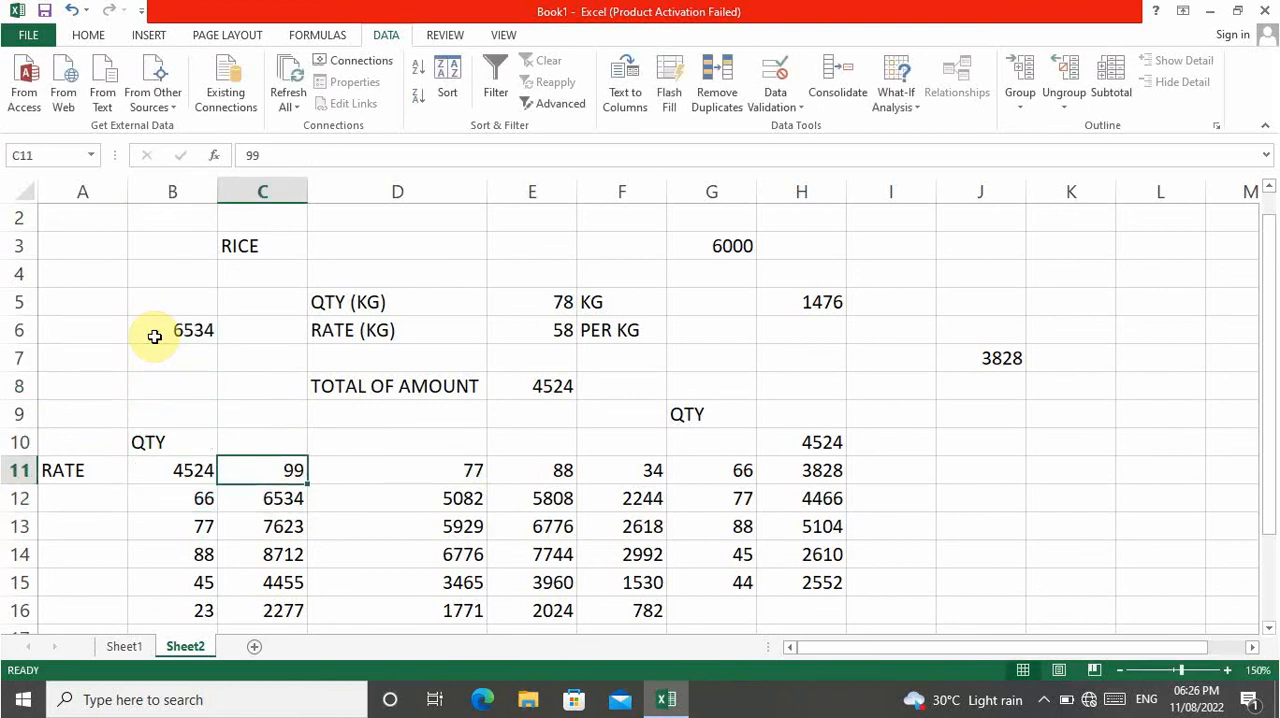
key(Right)
key(Right)
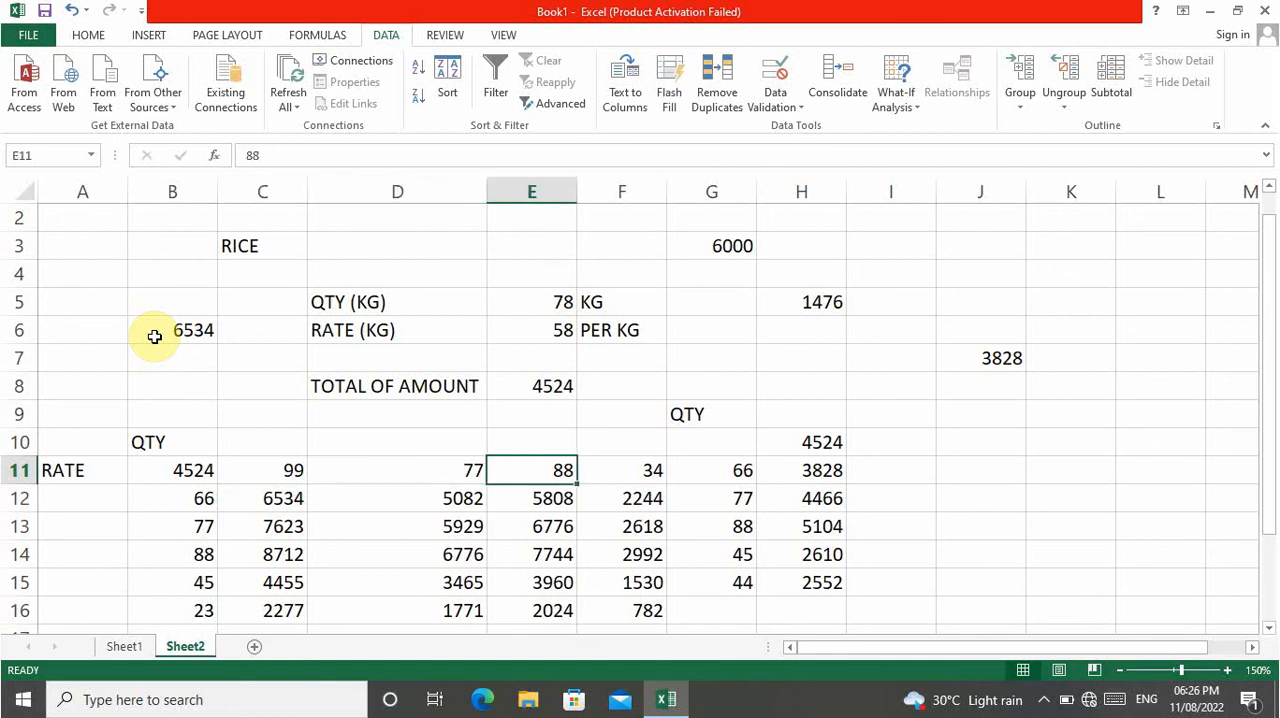
key(Down)
key(Left)
key(Left)
key(Left)
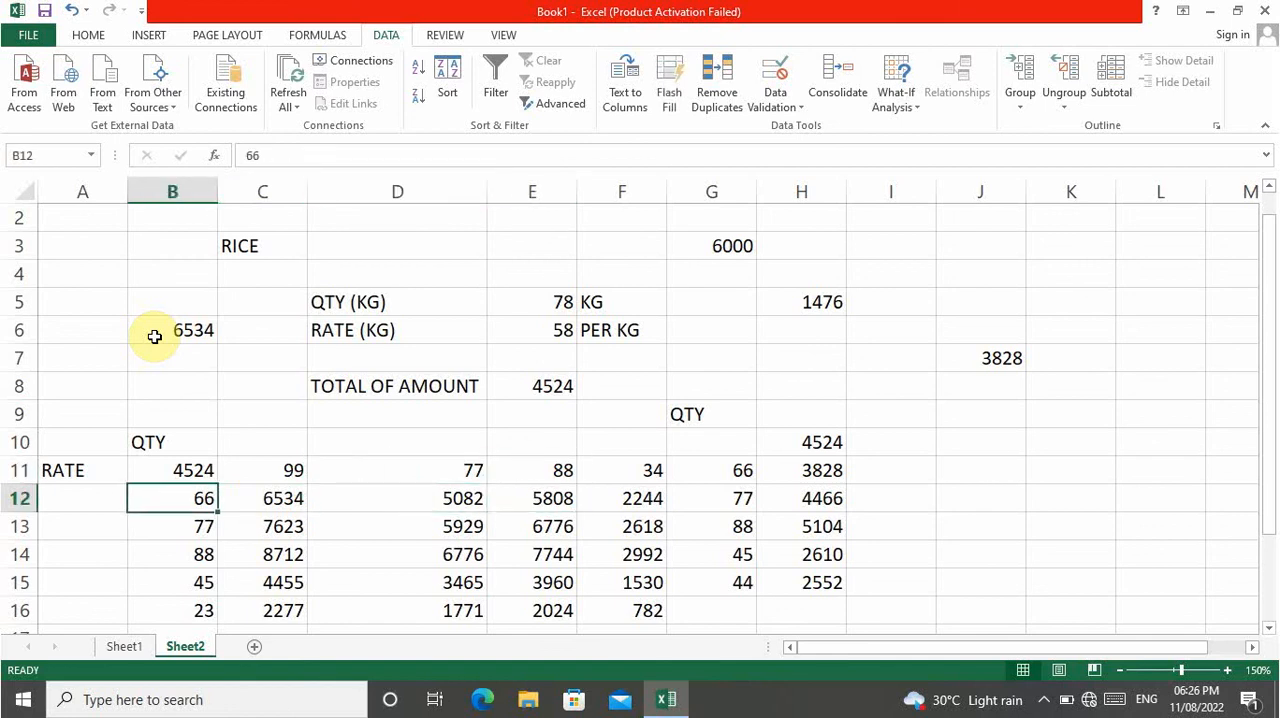
key(Right)
key(Right)
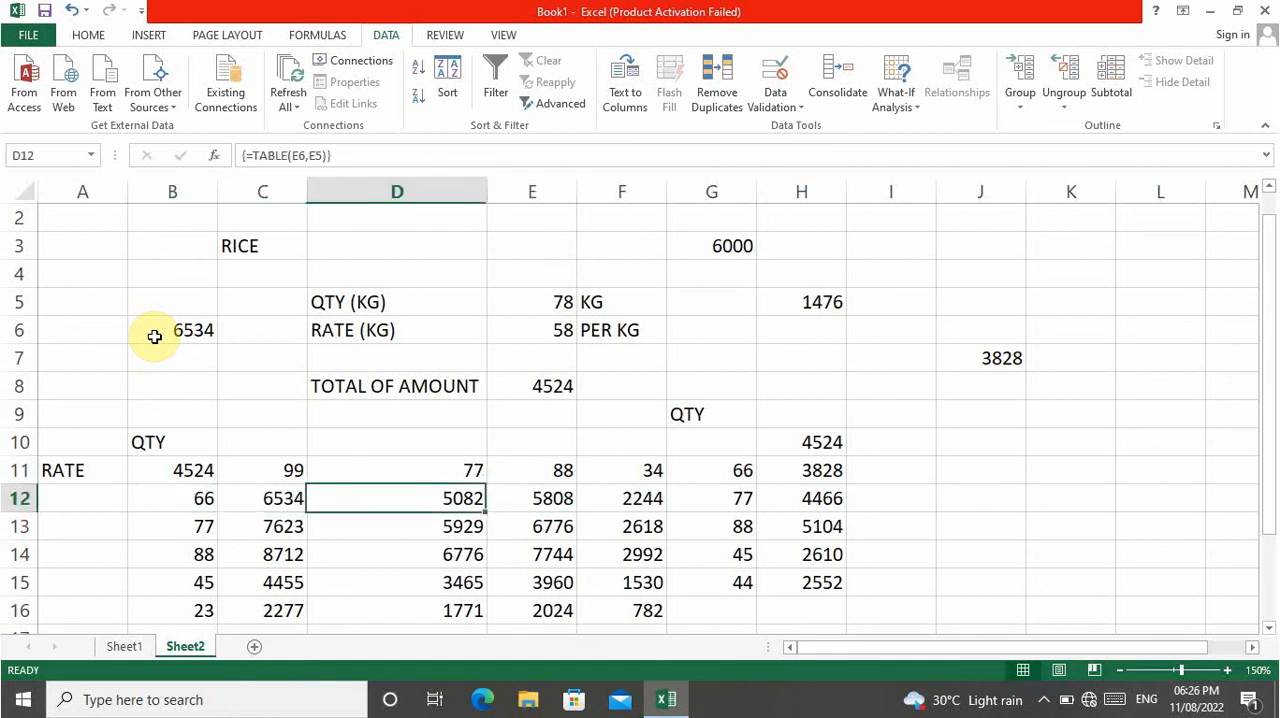
key(Right)
key(Right)
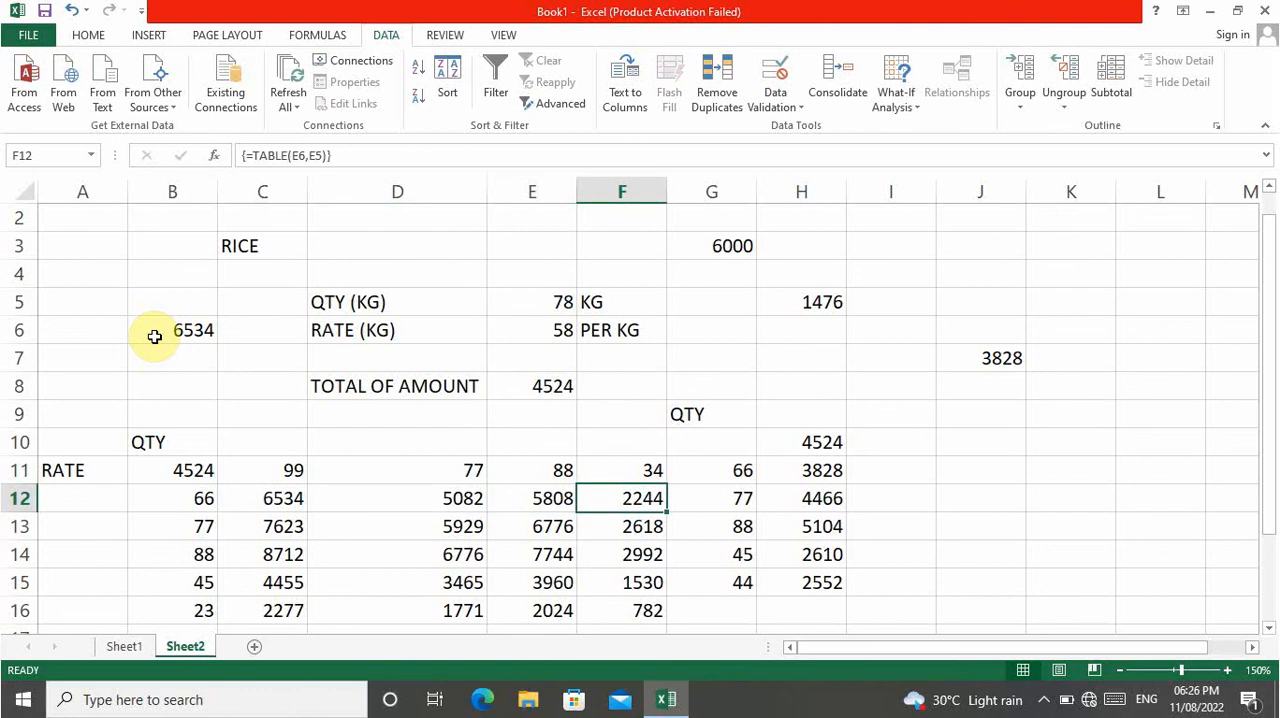
Change the total amount formula in cell E8 to the sum =E5+E6.
key(Up)
key(Up)
key(Up)
key(Up)
key(Up)
key(Left)
key(Down)
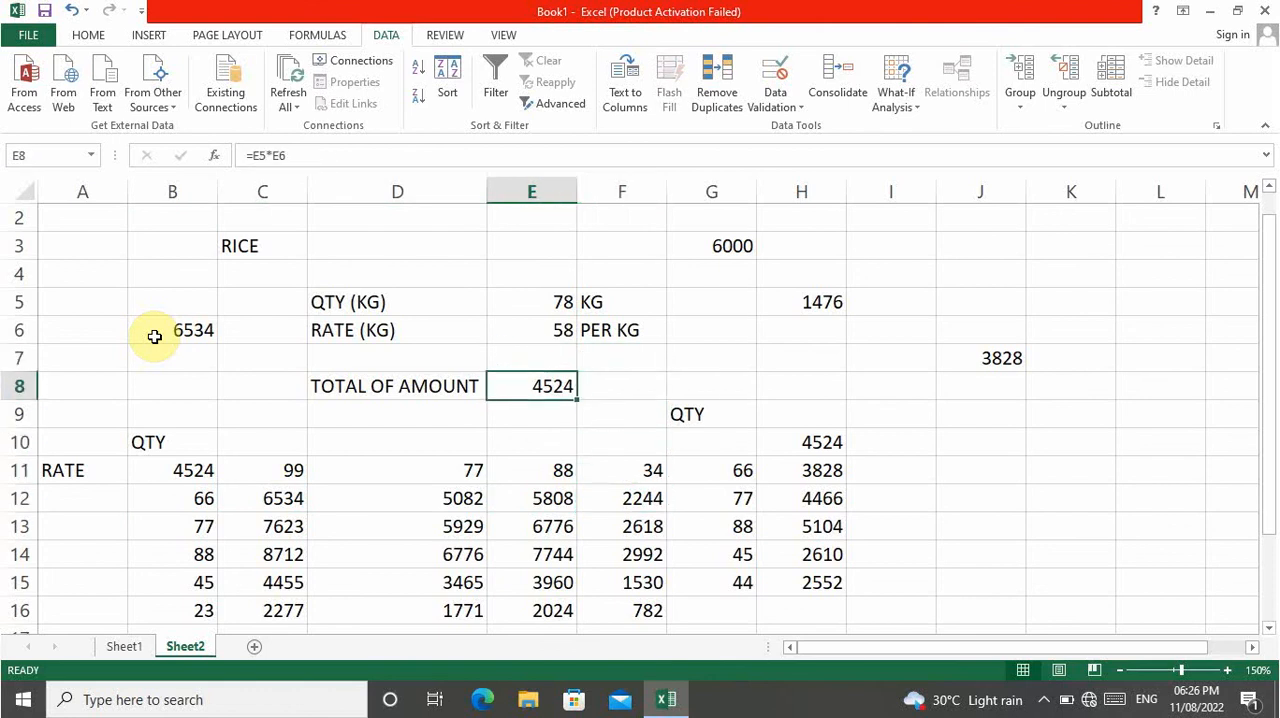
key(F2)
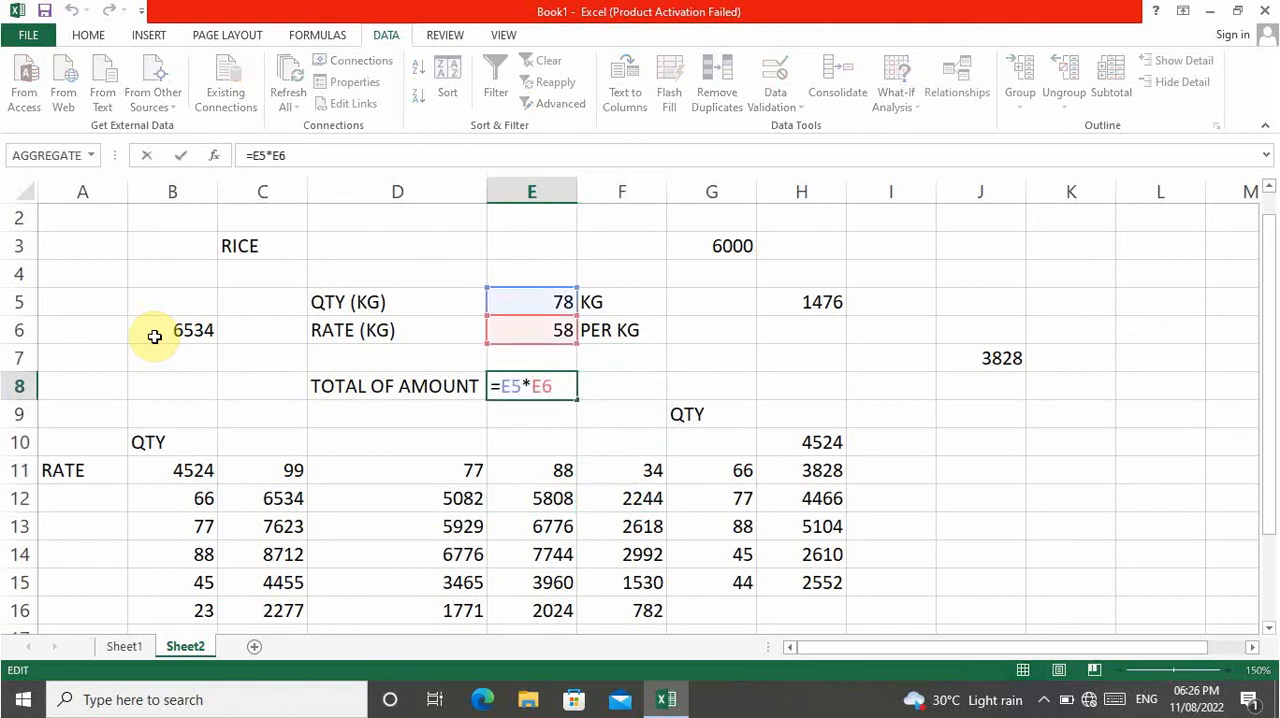
key(Left)
key(Left)
key(BackSpace)
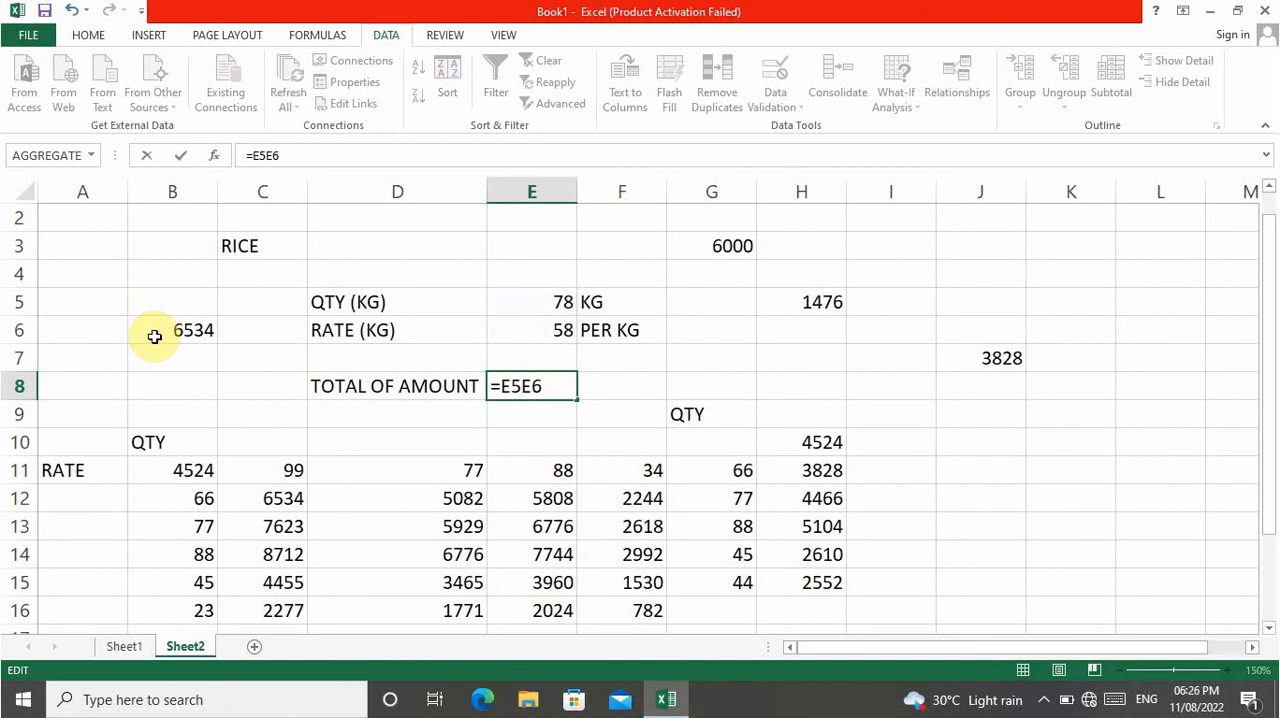
text(+)
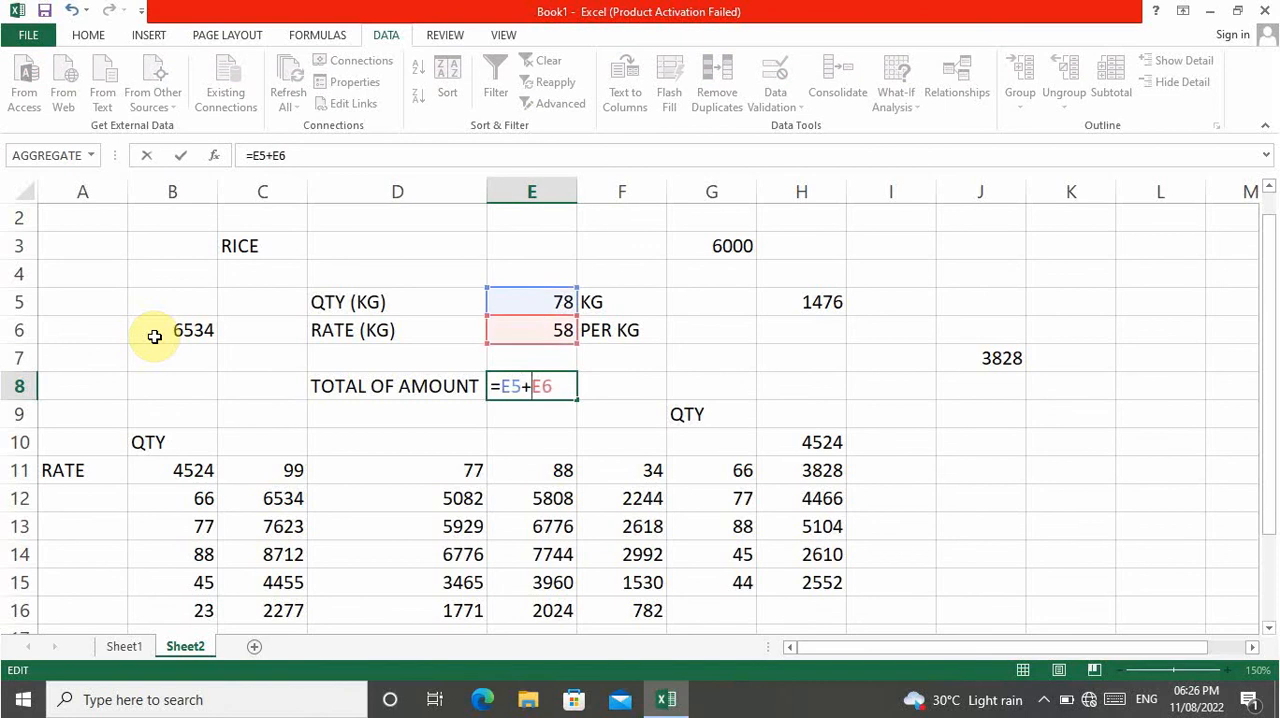
key(Return)
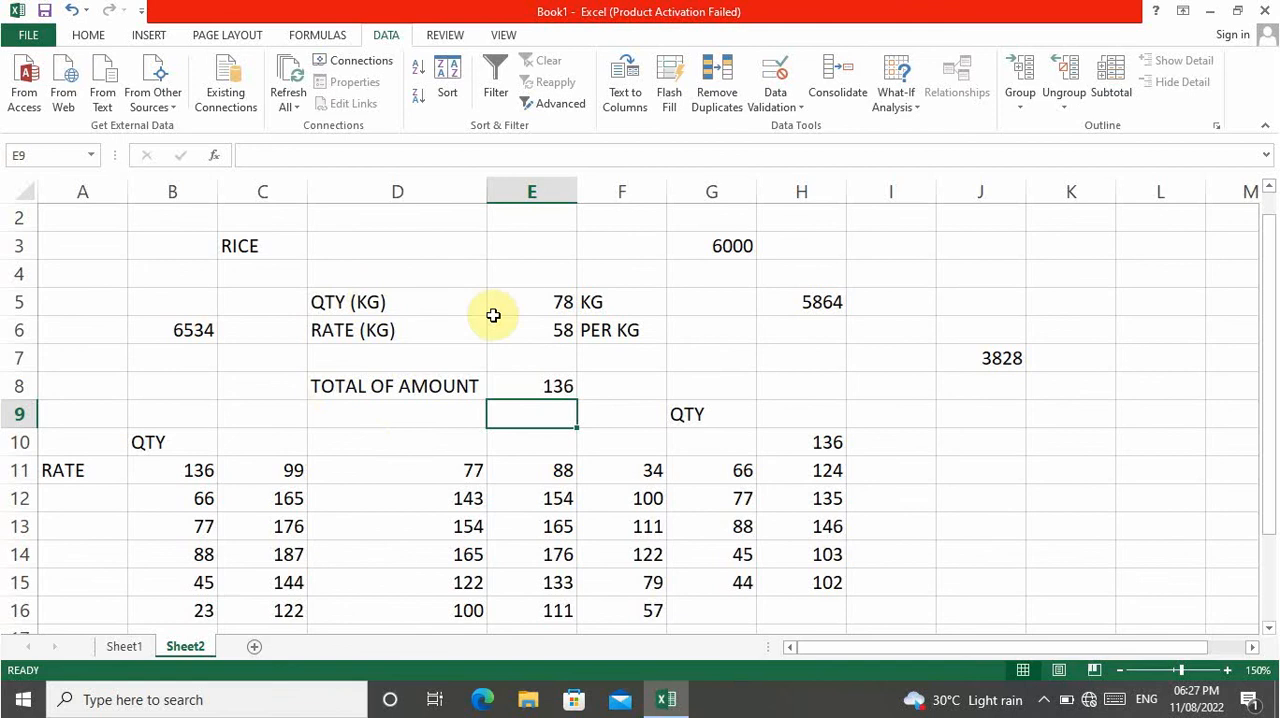
Examine the linked cells B11 and H10, the rate in E6 and the trial values in both data tables.
click(173, 480)
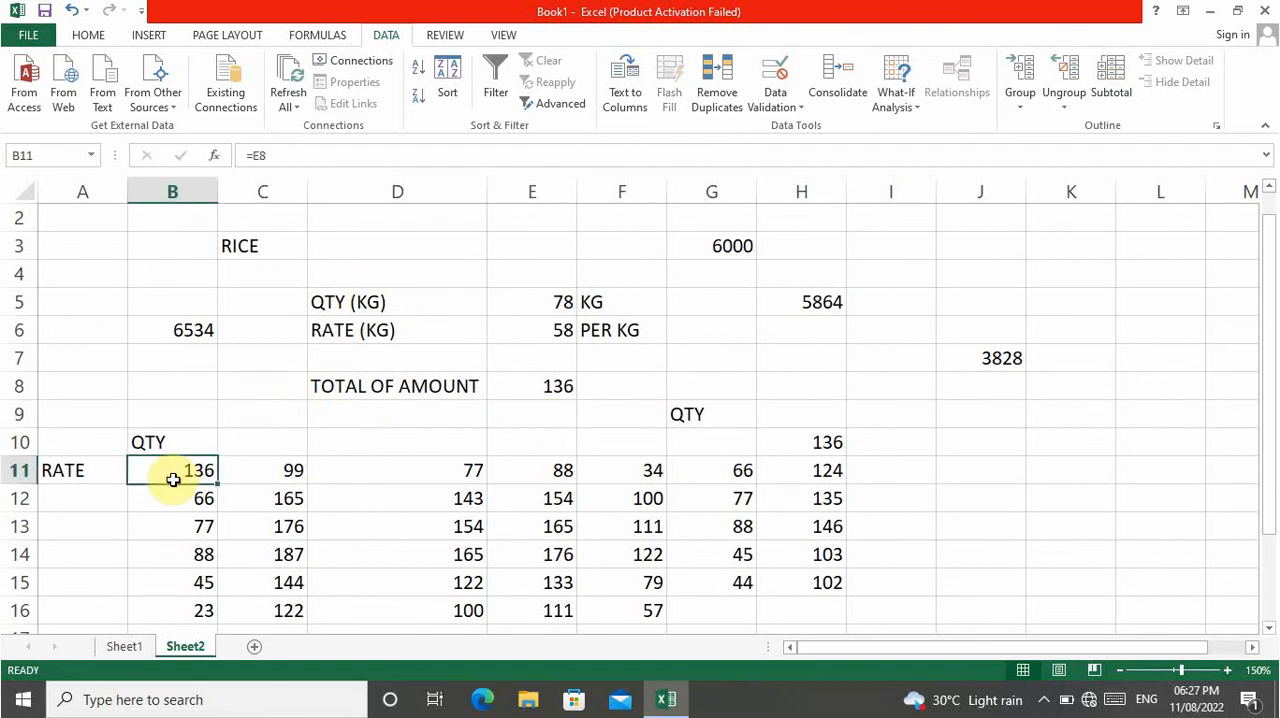
click(811, 445)
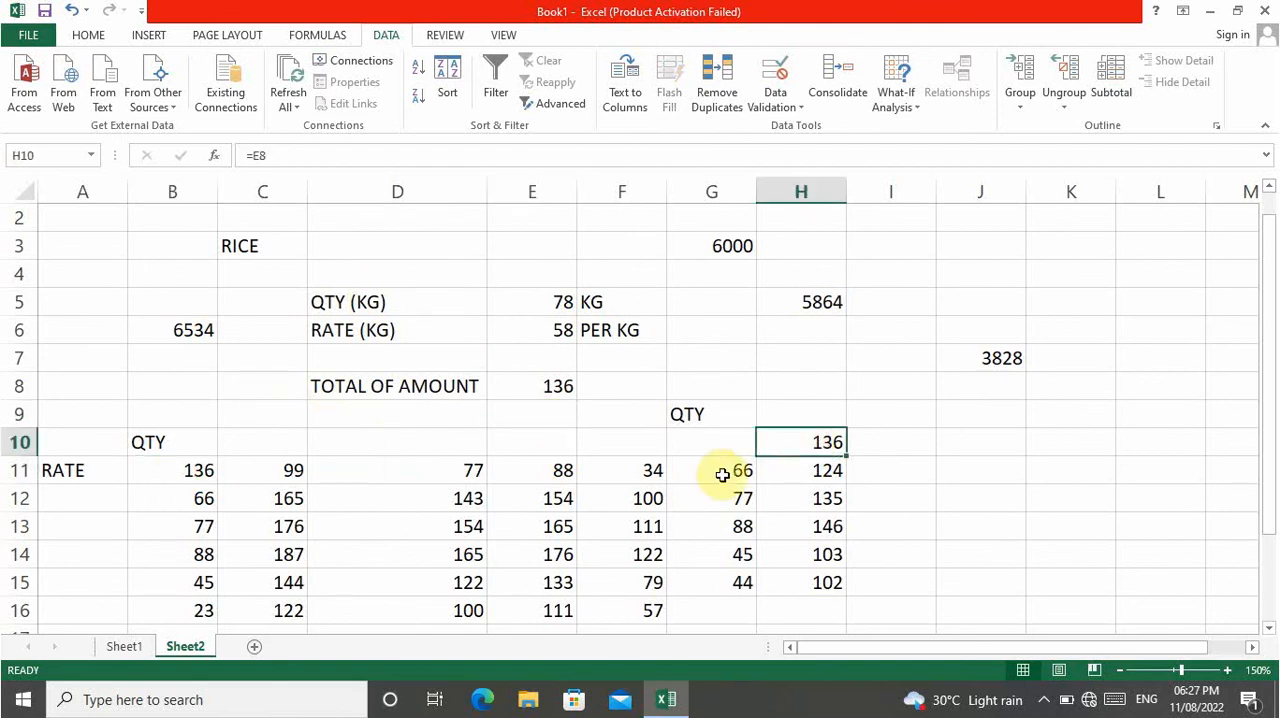
click(535, 335)
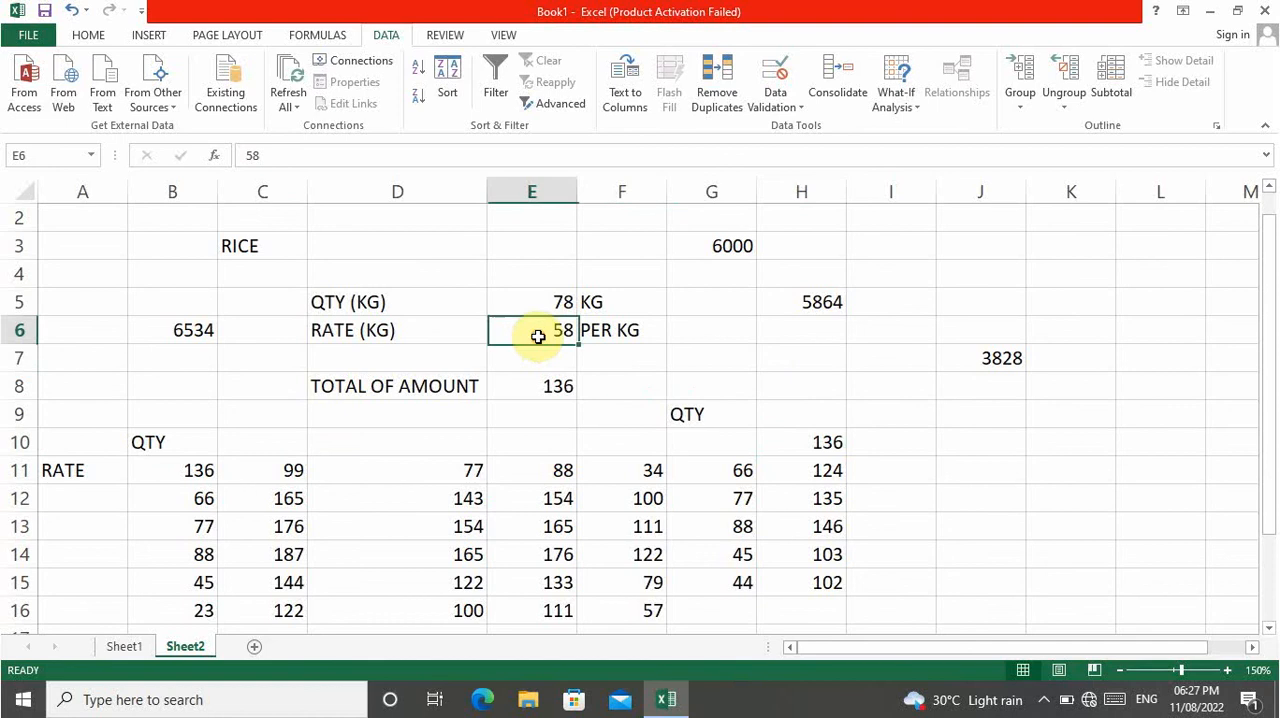
click(737, 495)
click(543, 328)
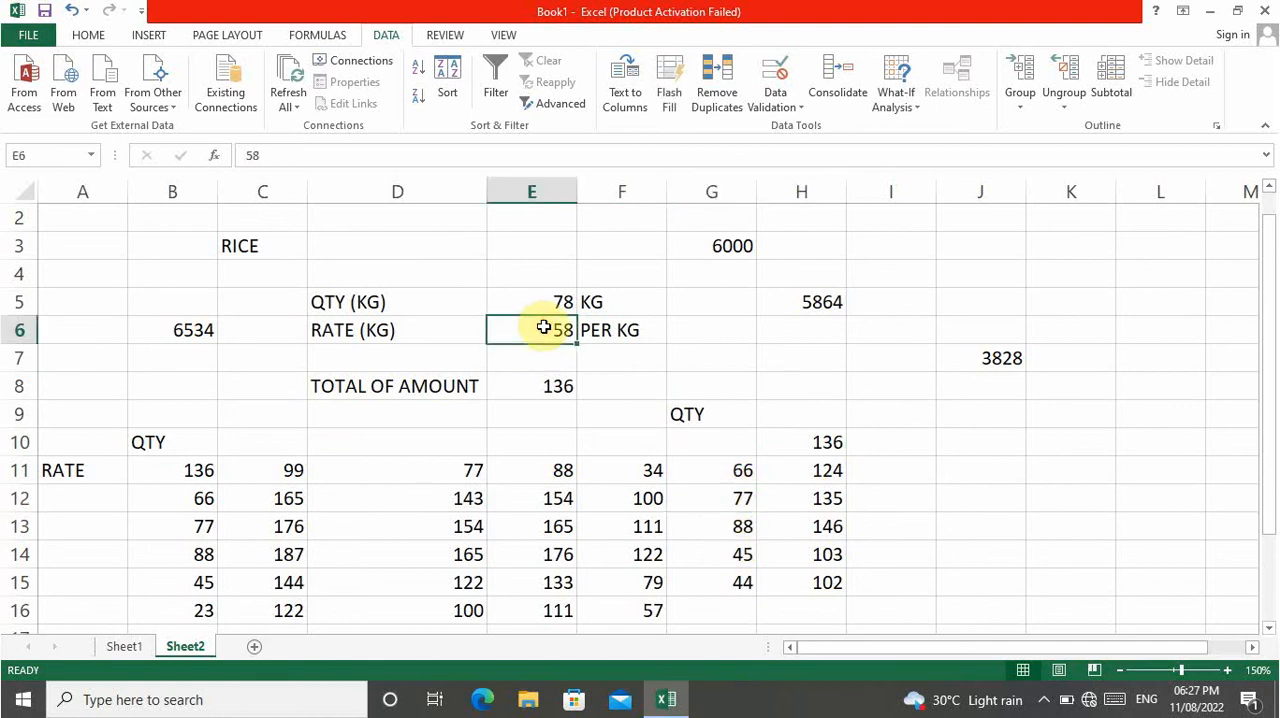
click(190, 508)
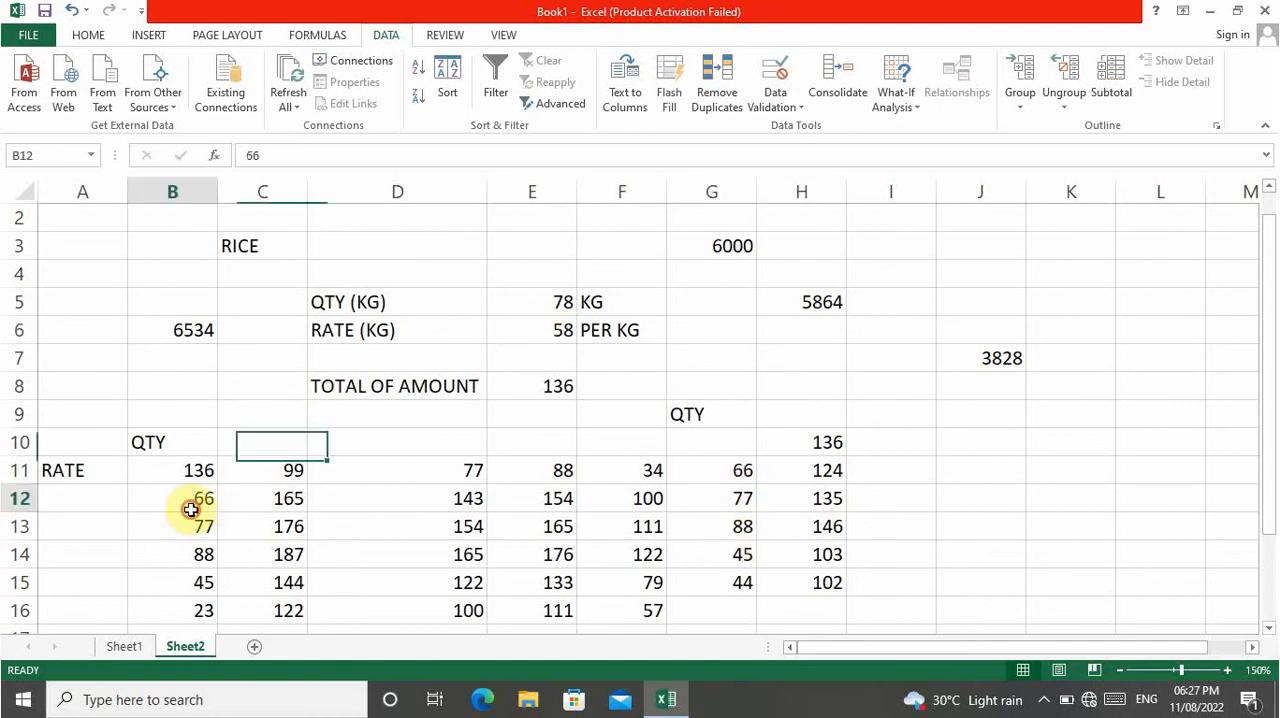
click(272, 477)
click(210, 500)
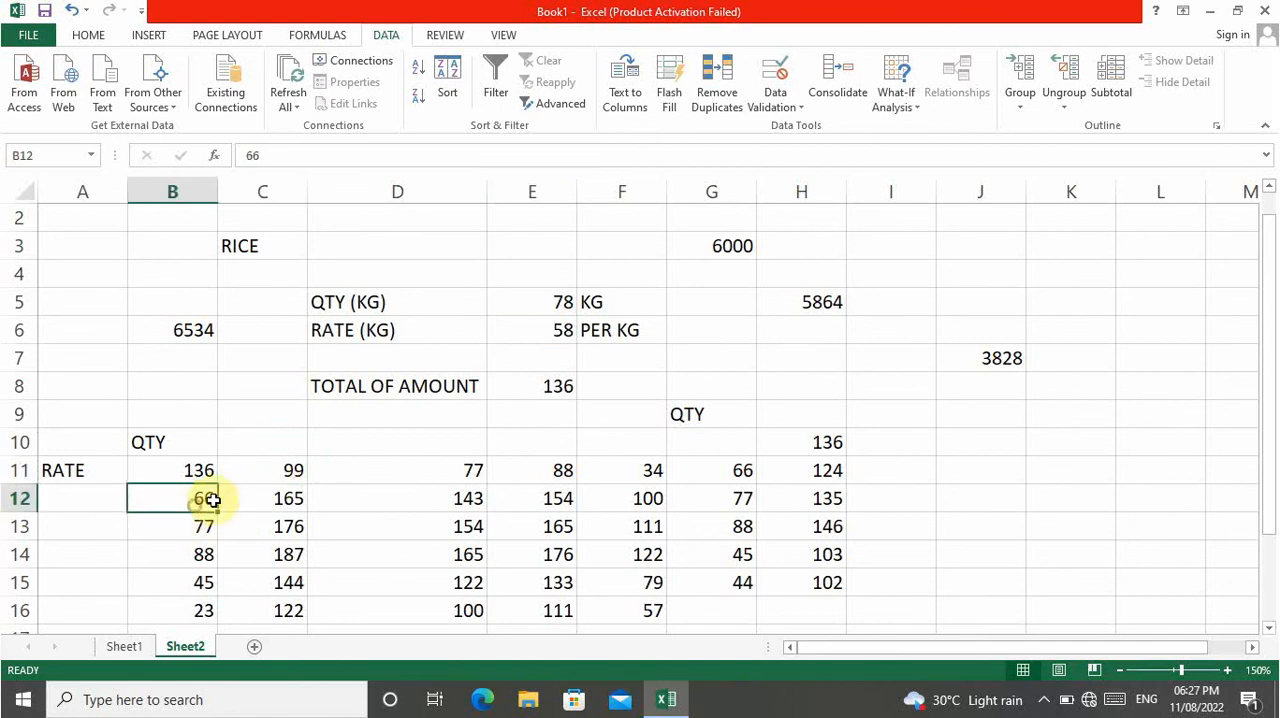
click(412, 474)
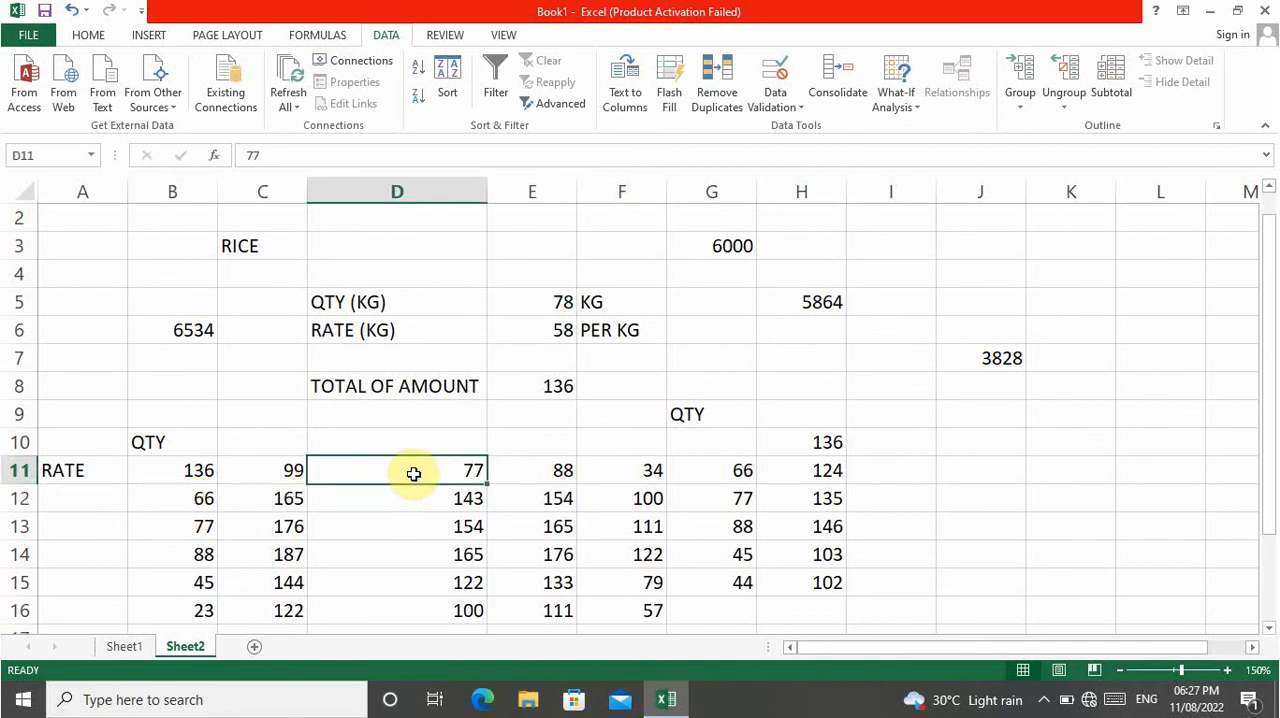
Set the total amount formula in cell E8 back to the product =E5*E6.
double_click(544, 390)
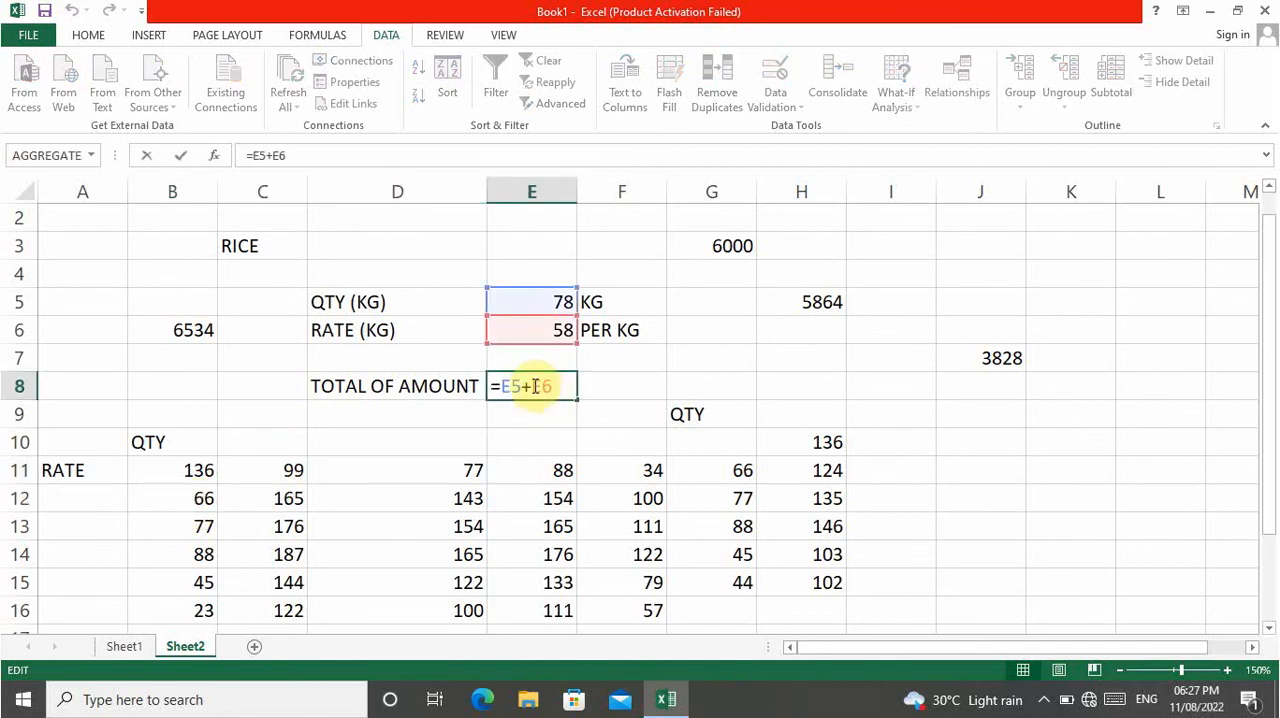
key(BackSpace)
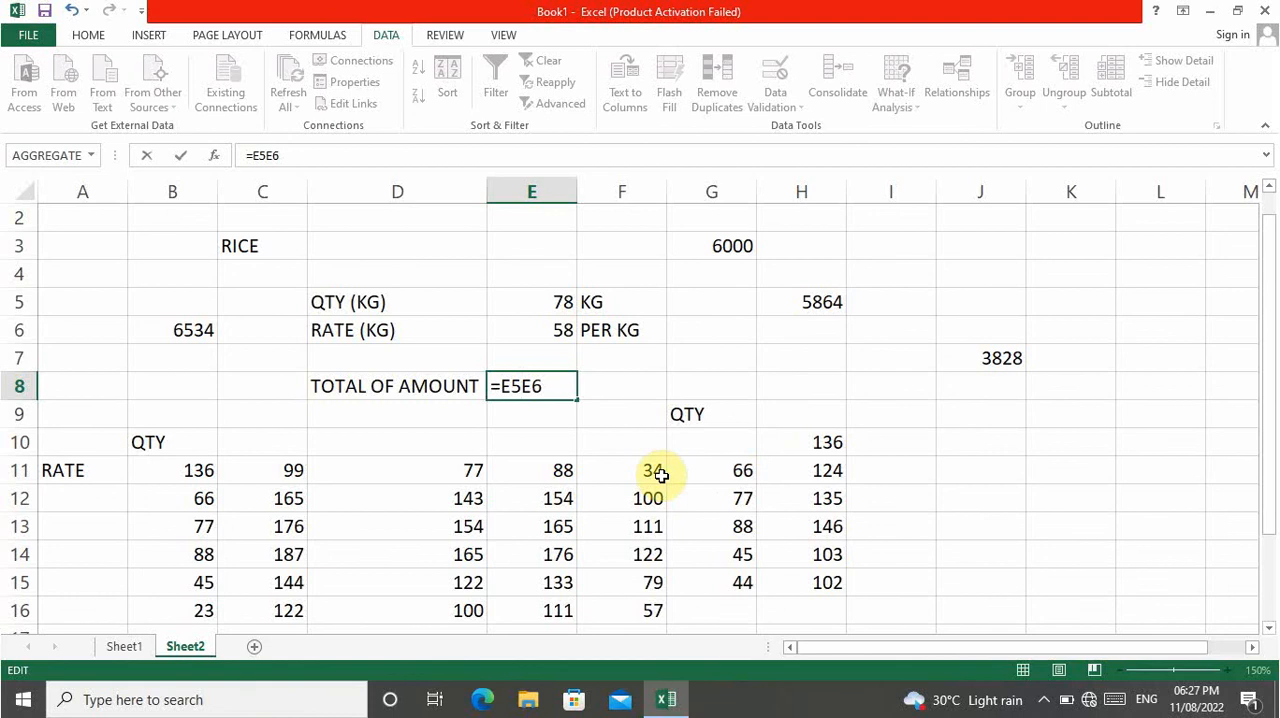
text(*)
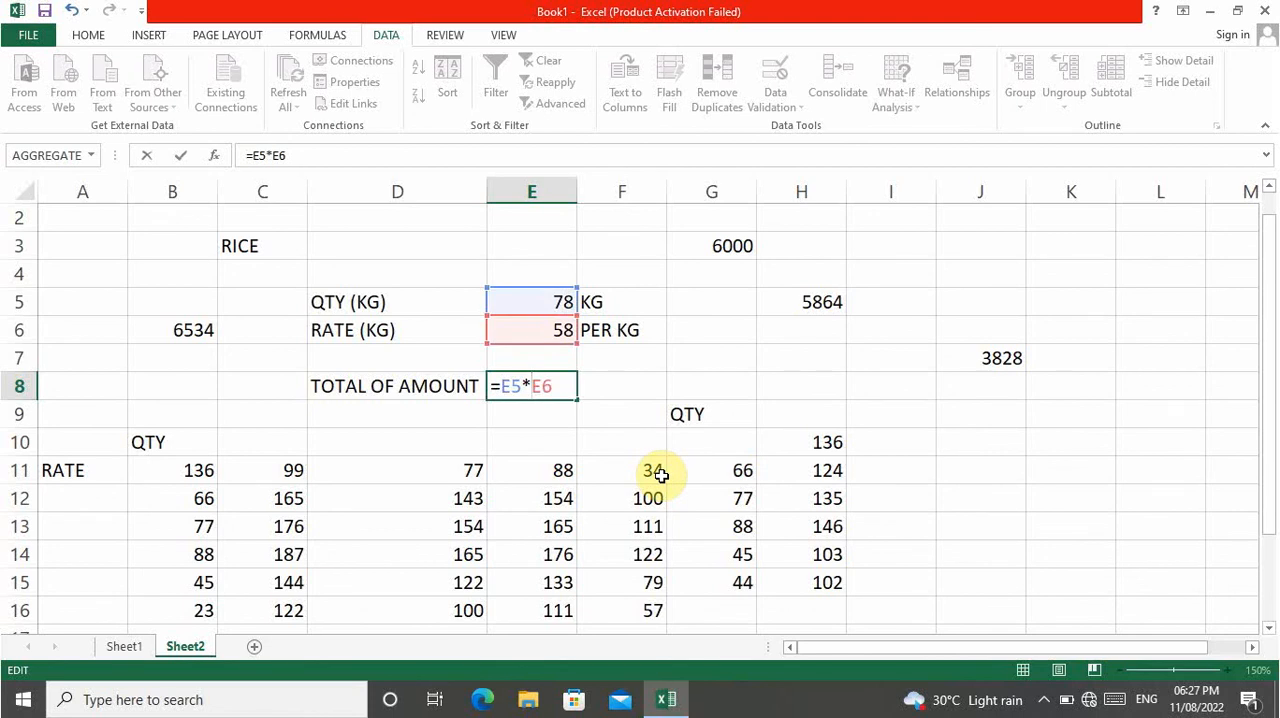
key(Return)
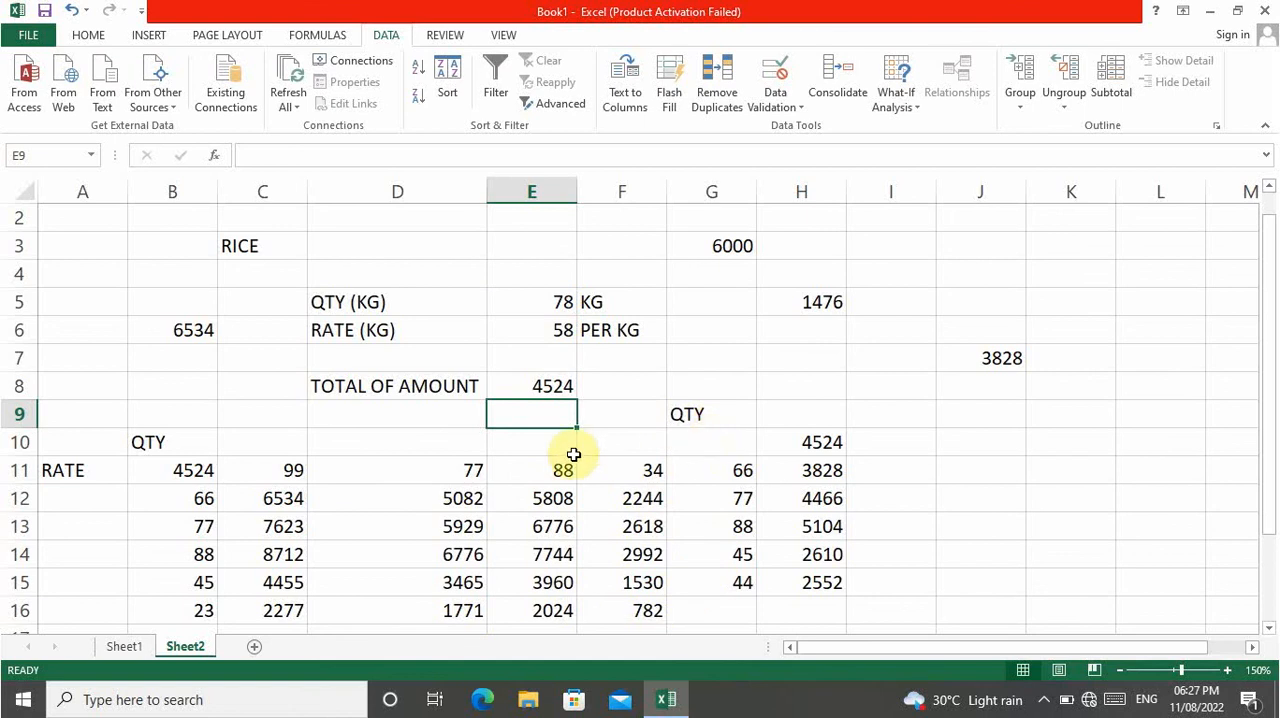
click(1265, 204)
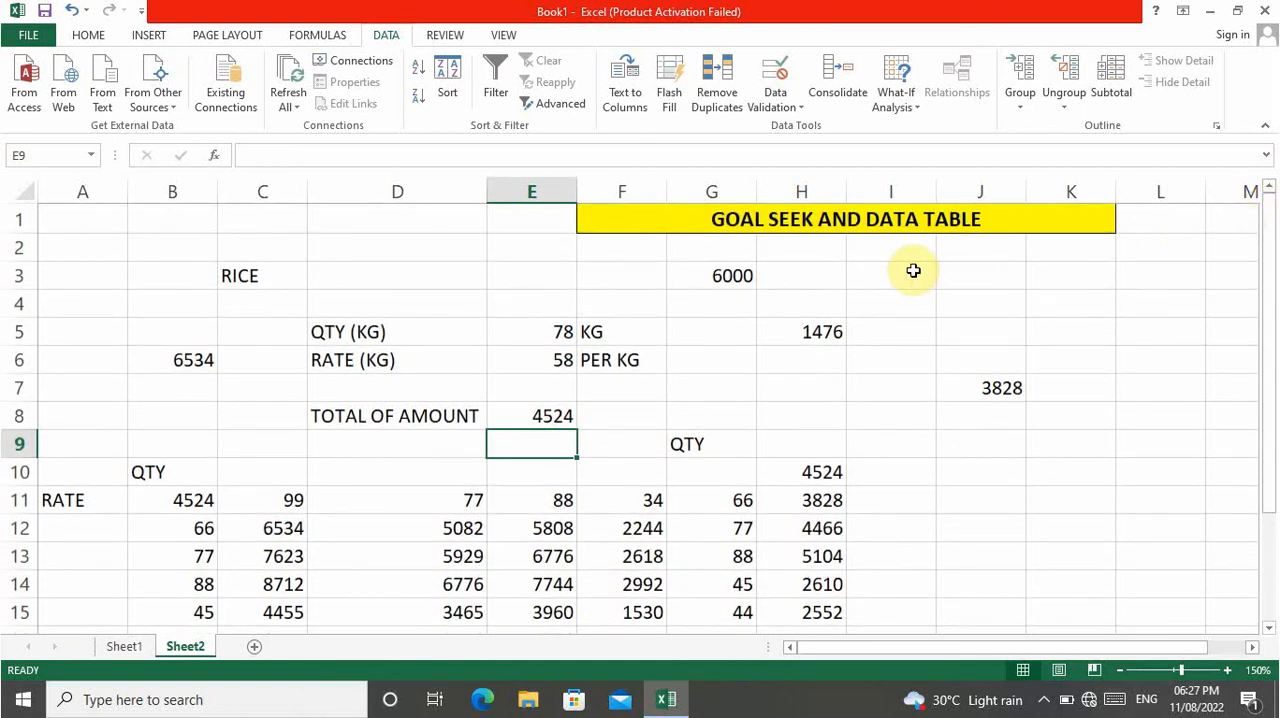